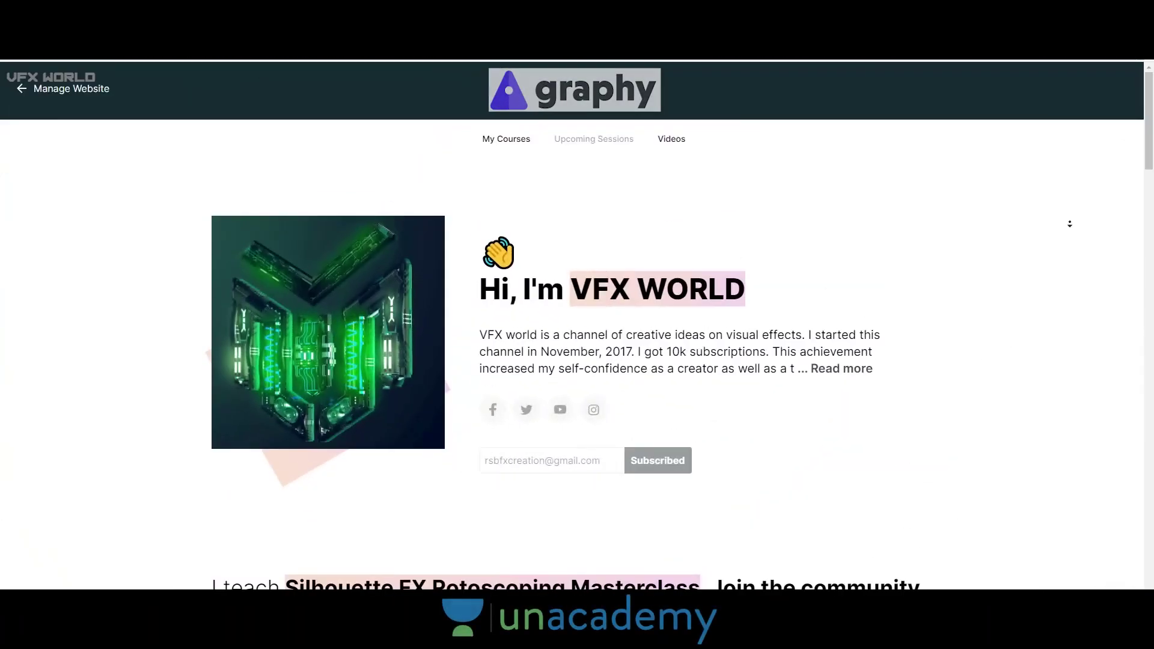
Step: Open the Silhouette FX Rotoscoping Masterclass course page and examine its description, dates and enrollment information
scroll(1065, 245, down, 3)
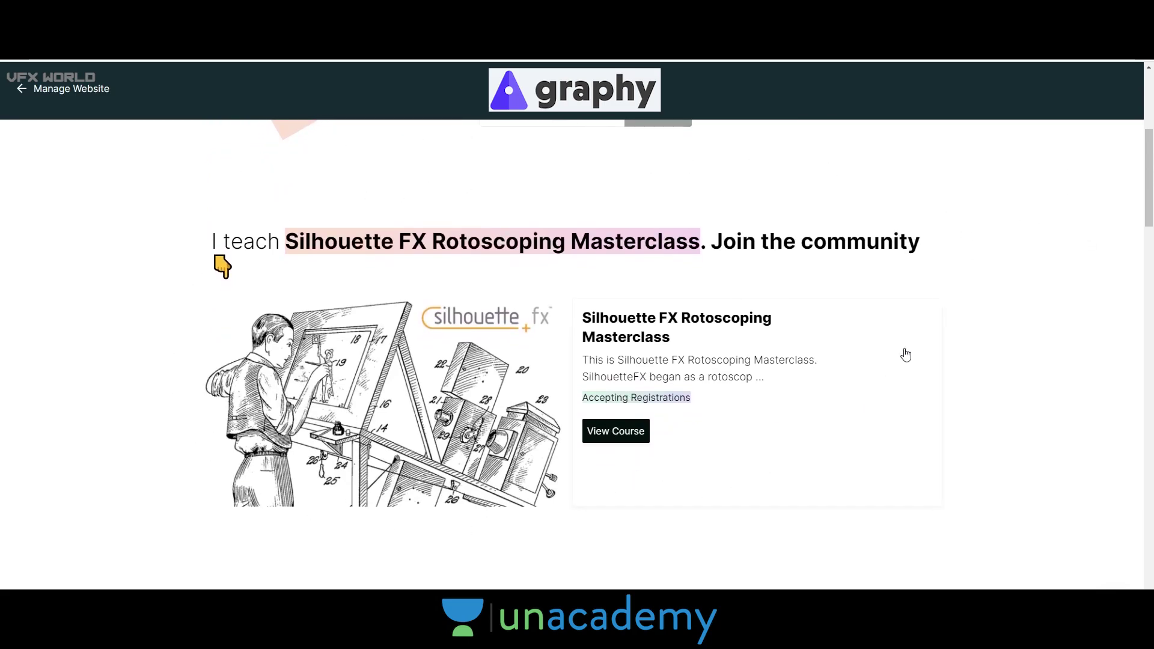
click(631, 437)
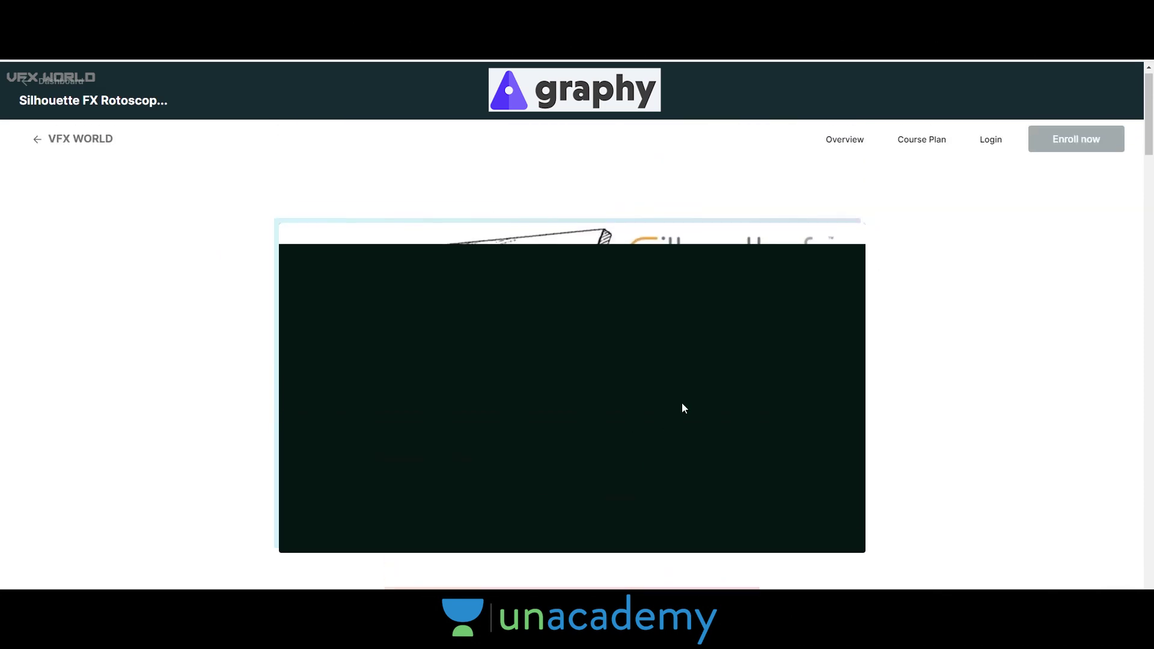
scroll(1145, 191, down, 5)
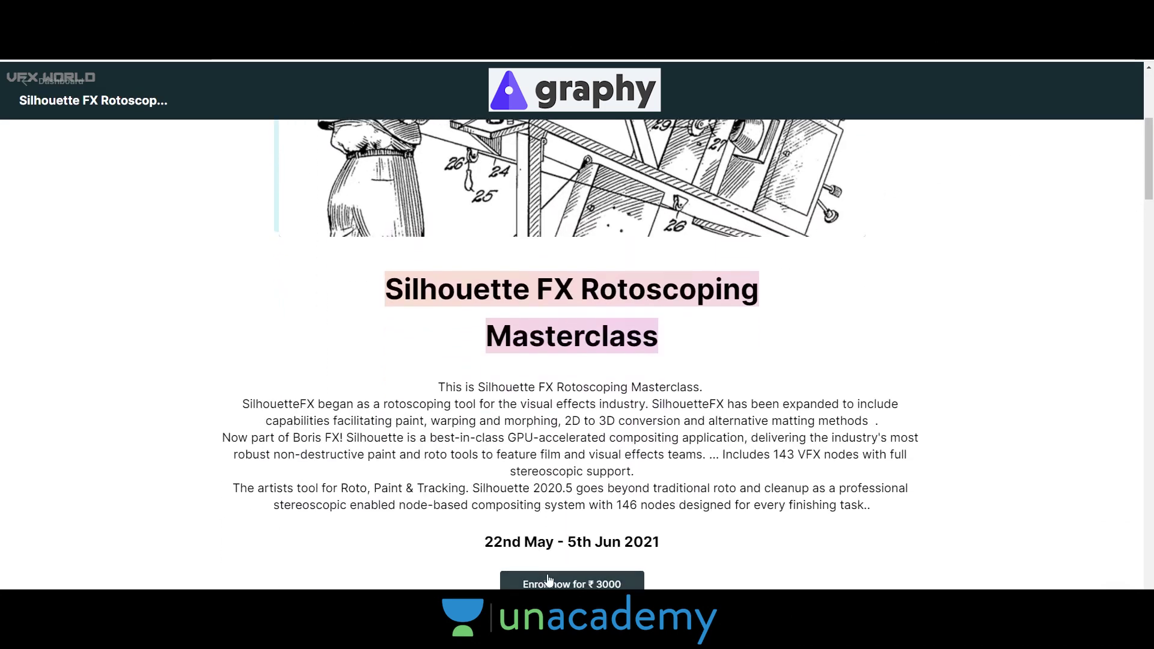
drag(567, 543, 700, 545)
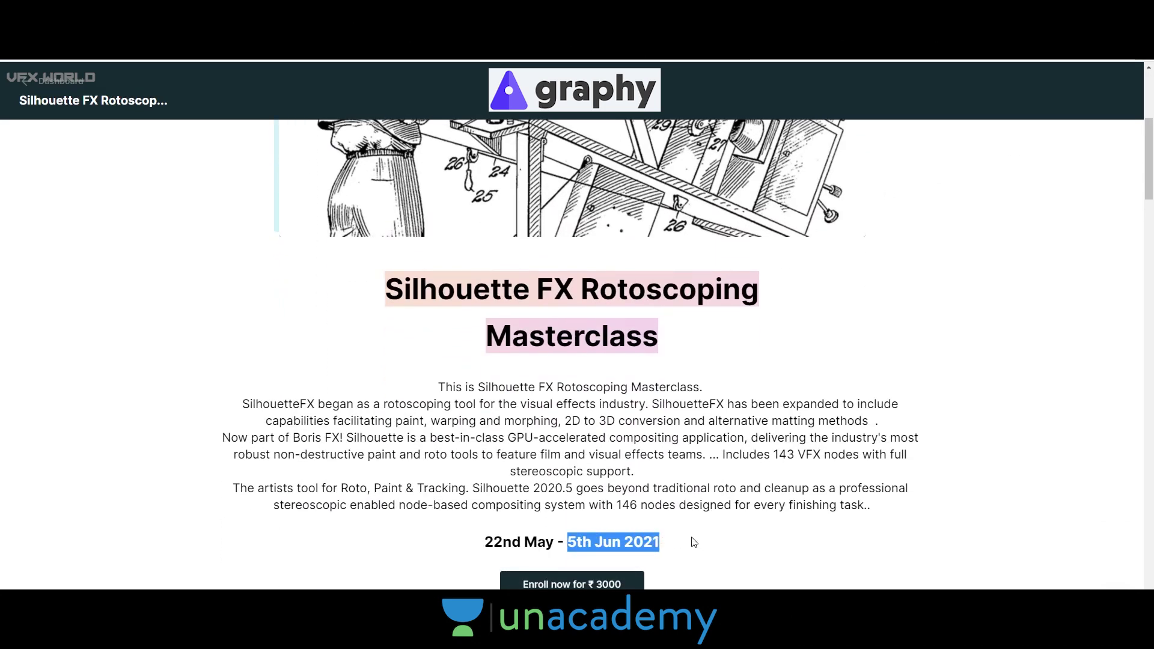
click(1028, 235)
drag(1143, 191, 1143, 207)
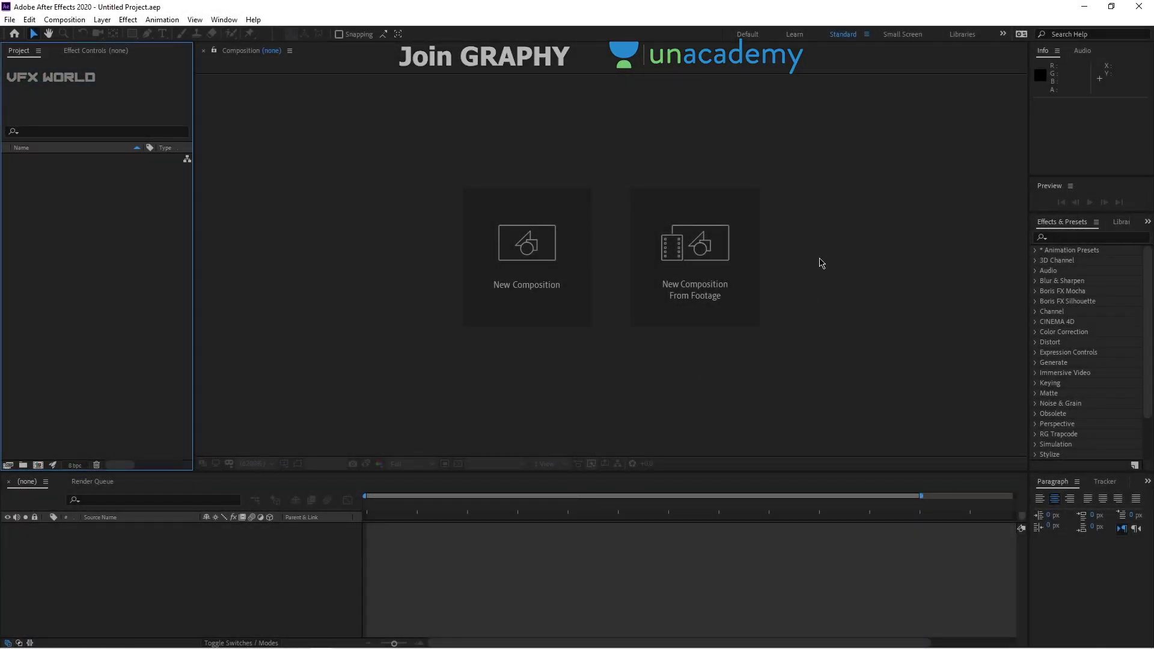
Step: Create a new composition with a width of 1280 px and a height of 720 px
click(516, 314)
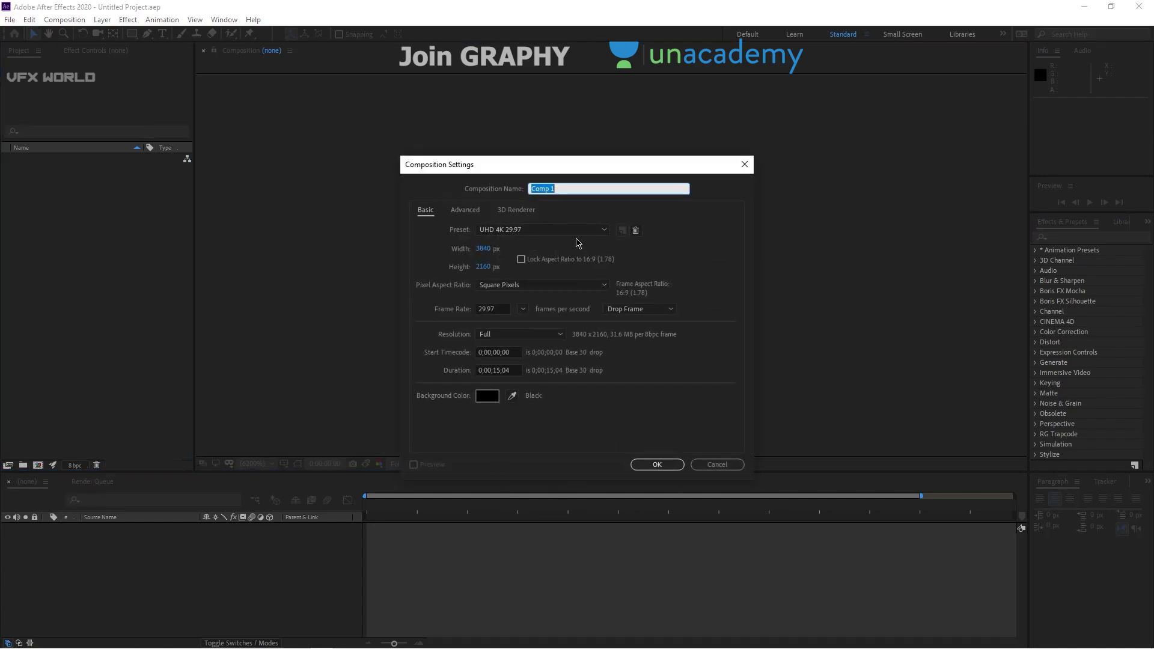
click(596, 237)
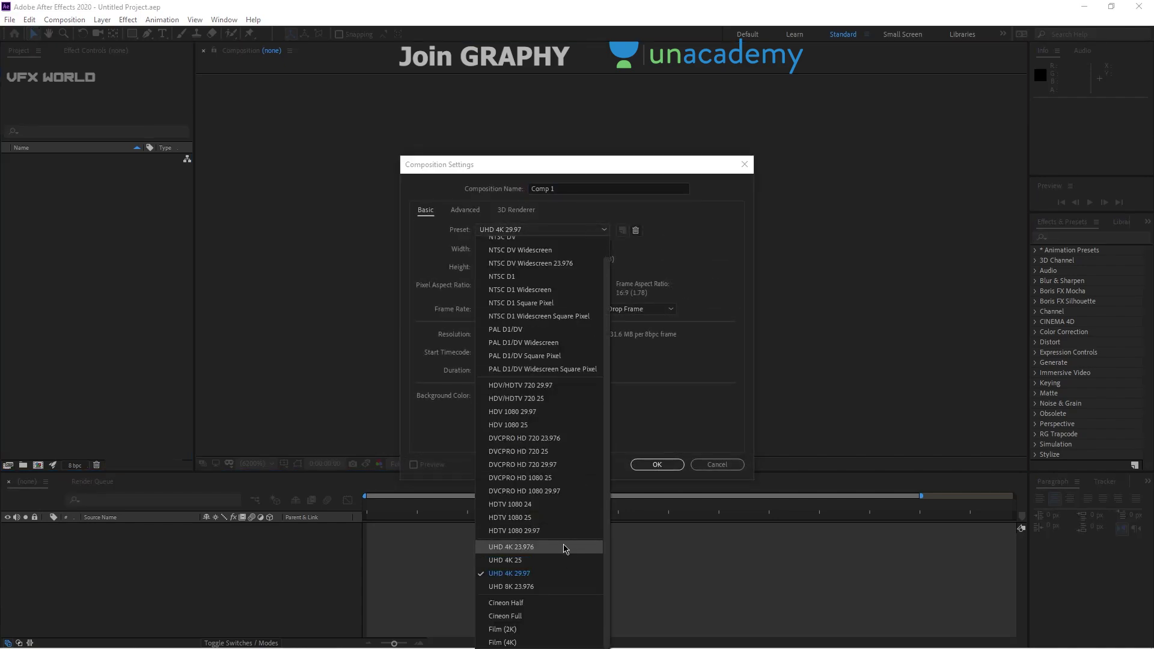
click(563, 537)
click(483, 248)
text(1280)
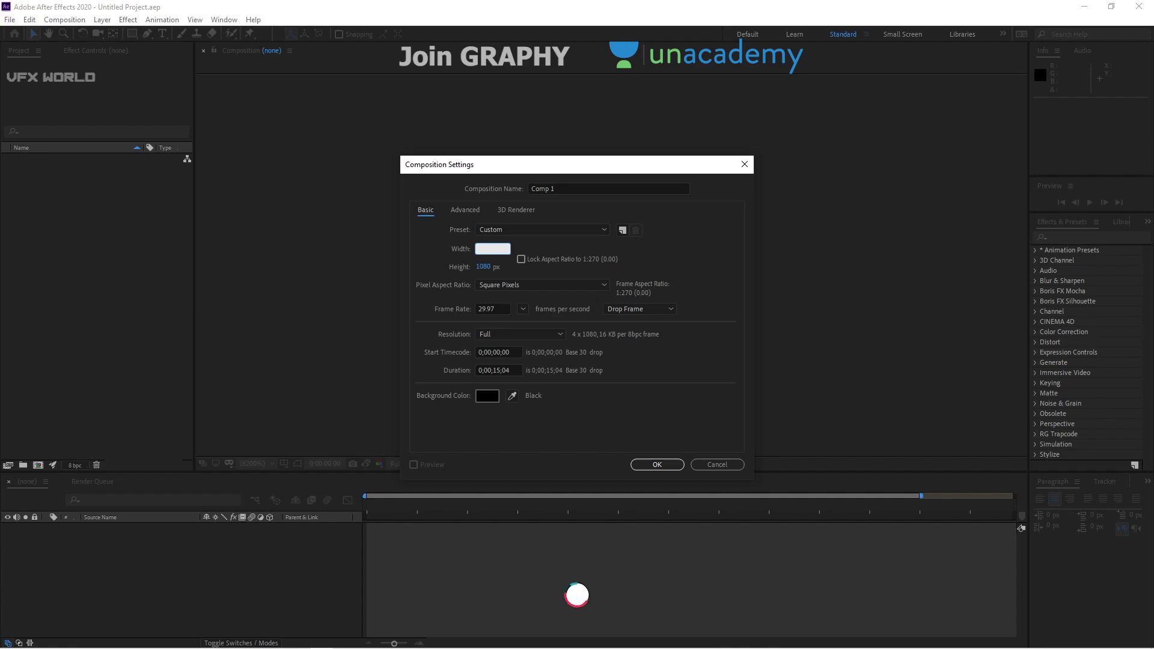
key(Tab)
text(720)
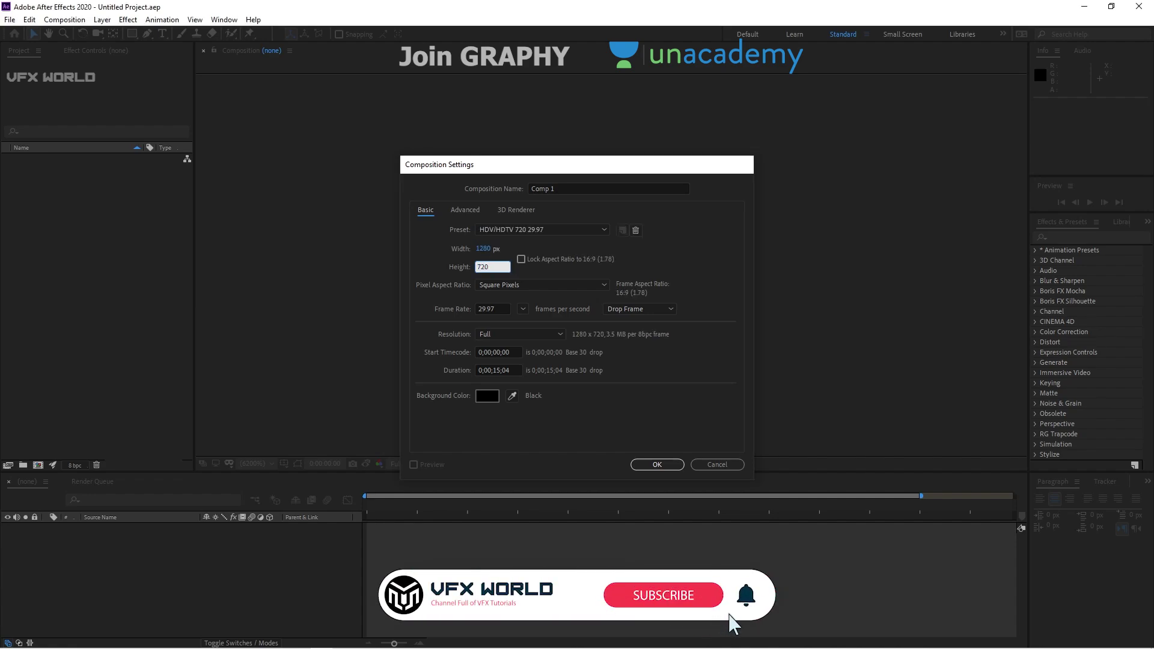
key(Return)
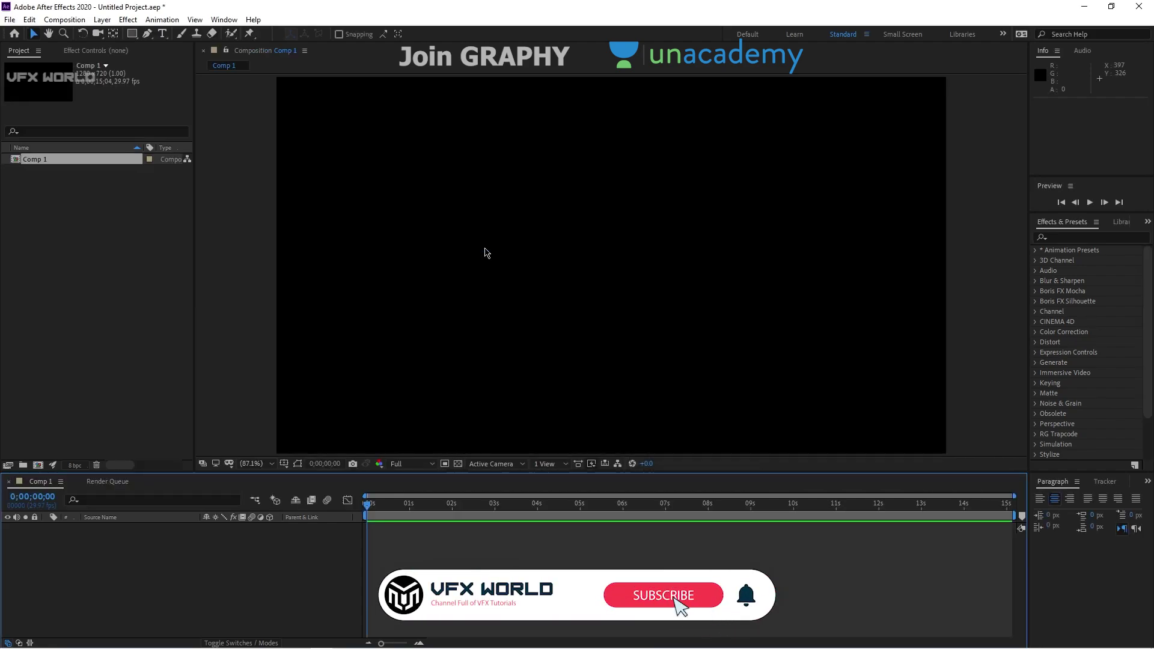
click(254, 455)
click(258, 462)
click(268, 268)
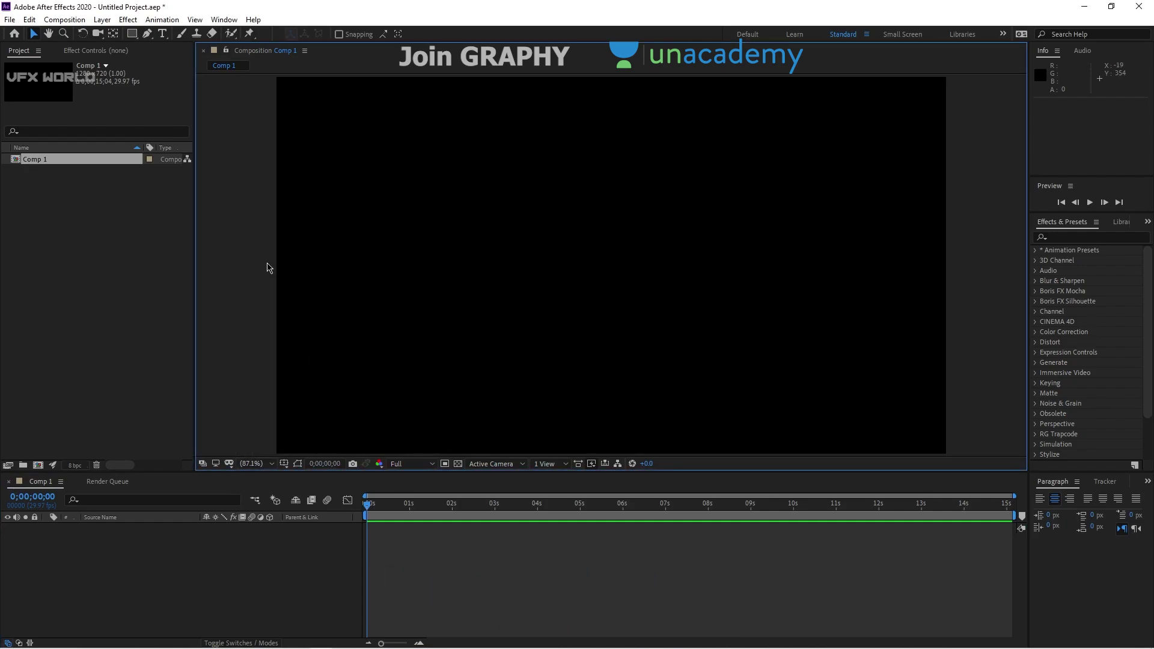
Step: Import Muriel - Bobby Richards.mp3 from the Music folder and add it to the composition as an audio layer
double_click(112, 340)
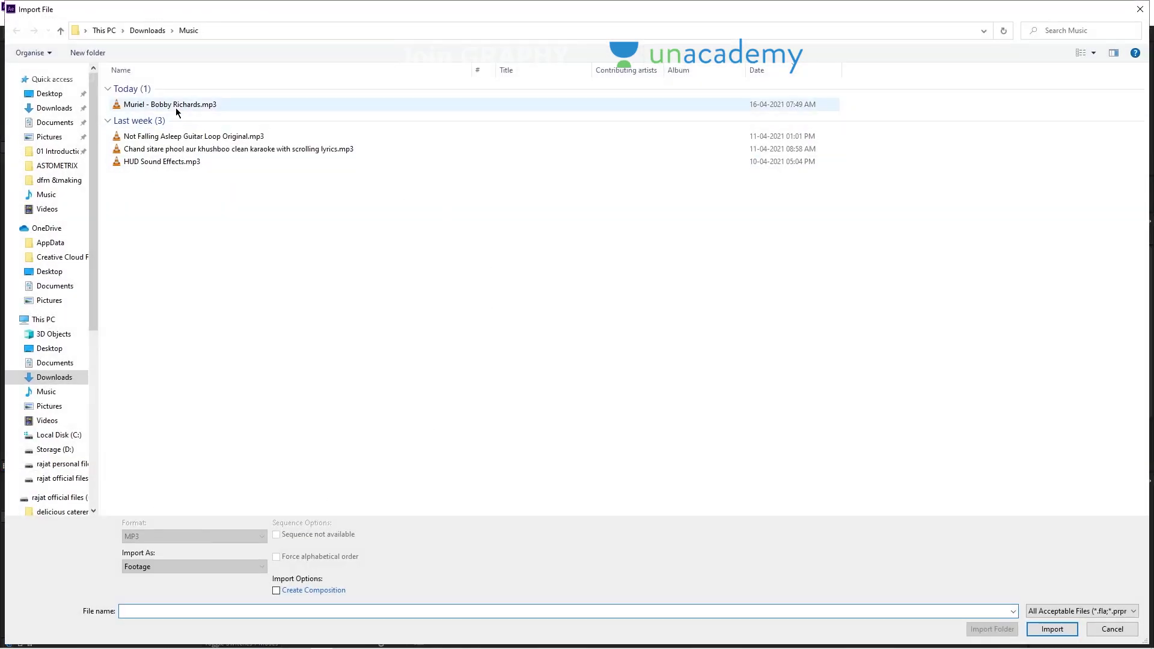
click(177, 109)
click(1050, 628)
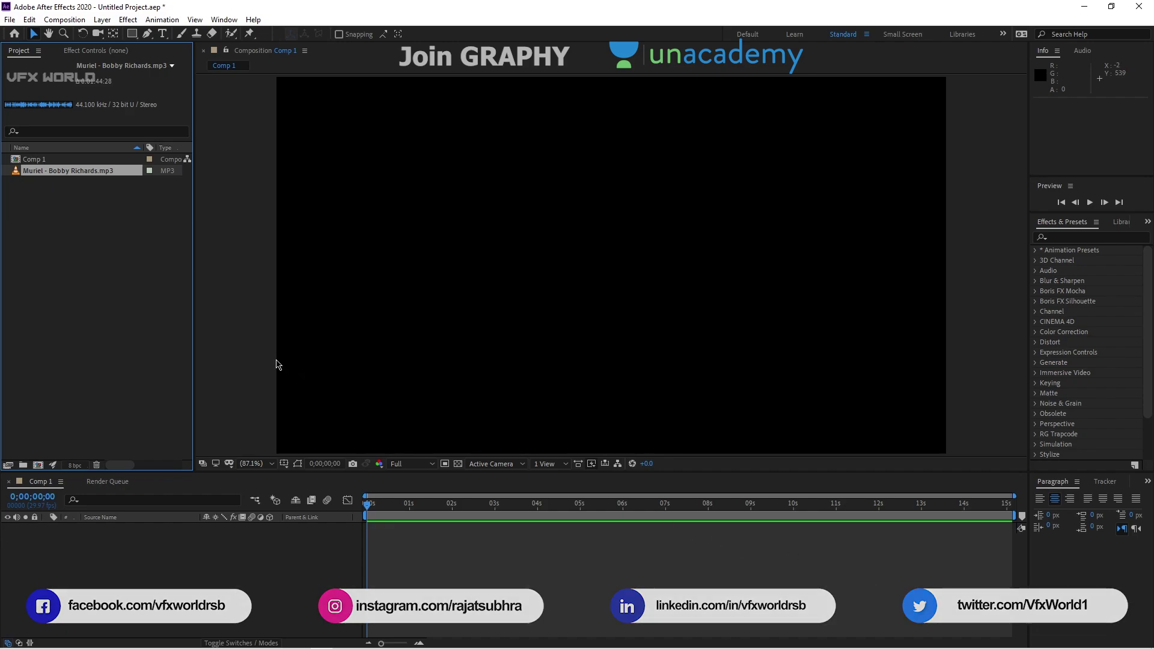
drag(111, 173, 144, 556)
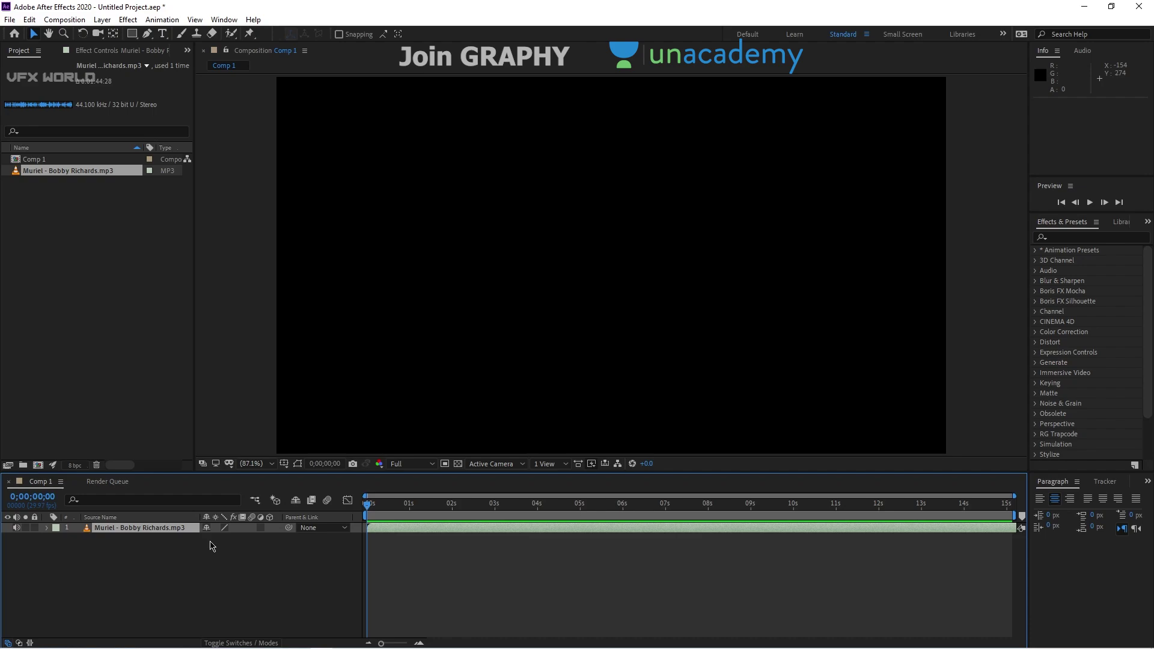
Step: Play the music track to listen to it, and return the playhead to the start of the timeline
key(space)
key(space)
drag(399, 509, 359, 507)
Step: Add an adjustment layer above the music track and rename it "sound key"
right_click(236, 563)
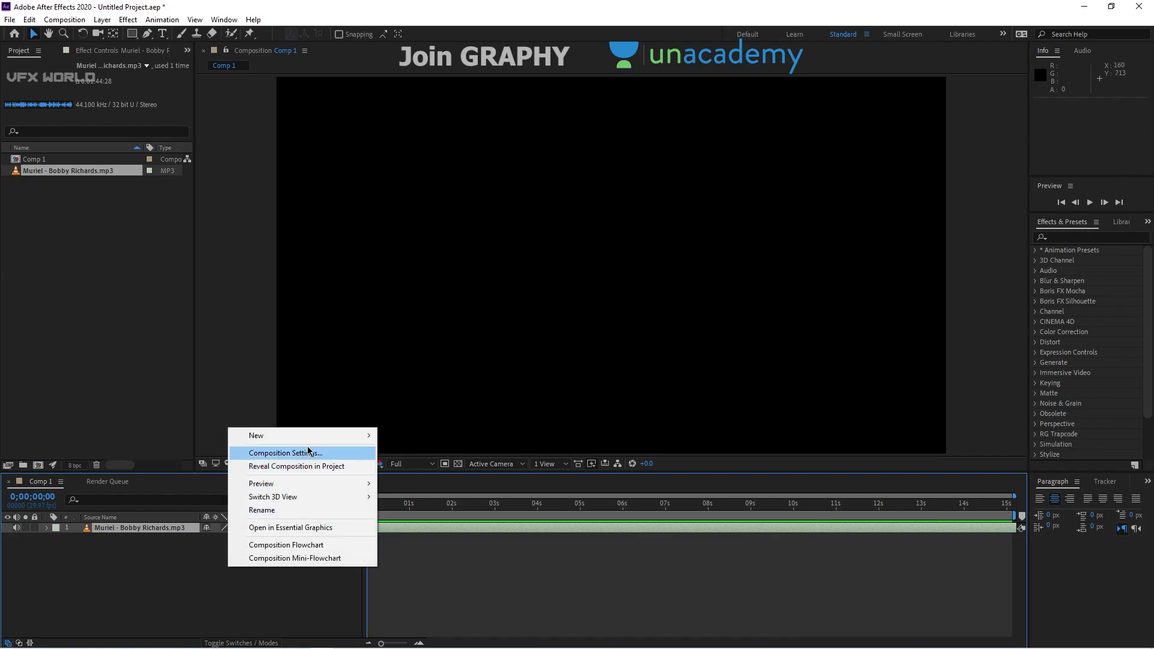
mouse_move(360, 436)
click(437, 533)
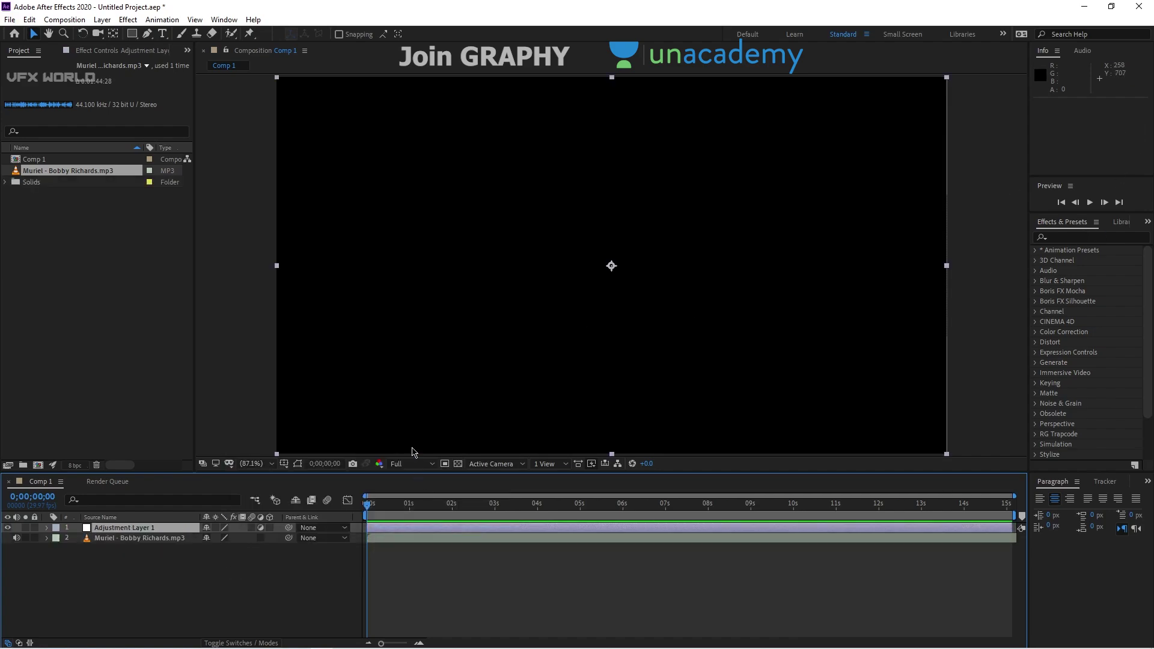
right_click(113, 530)
click(138, 504)
text(sound key)
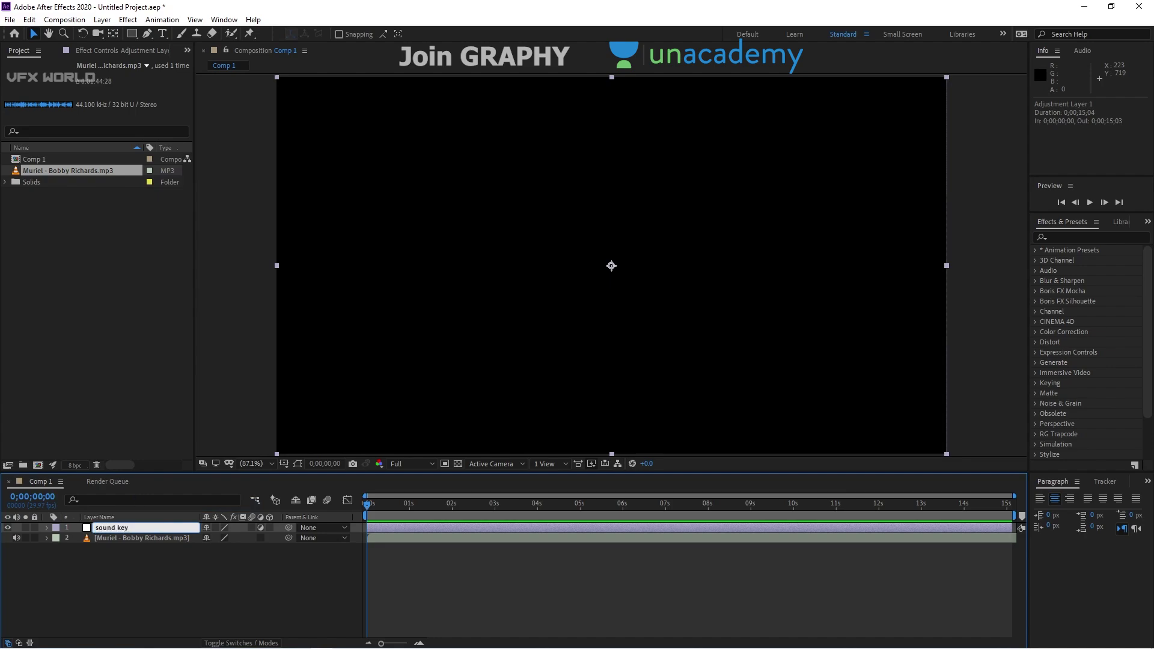
key(Return)
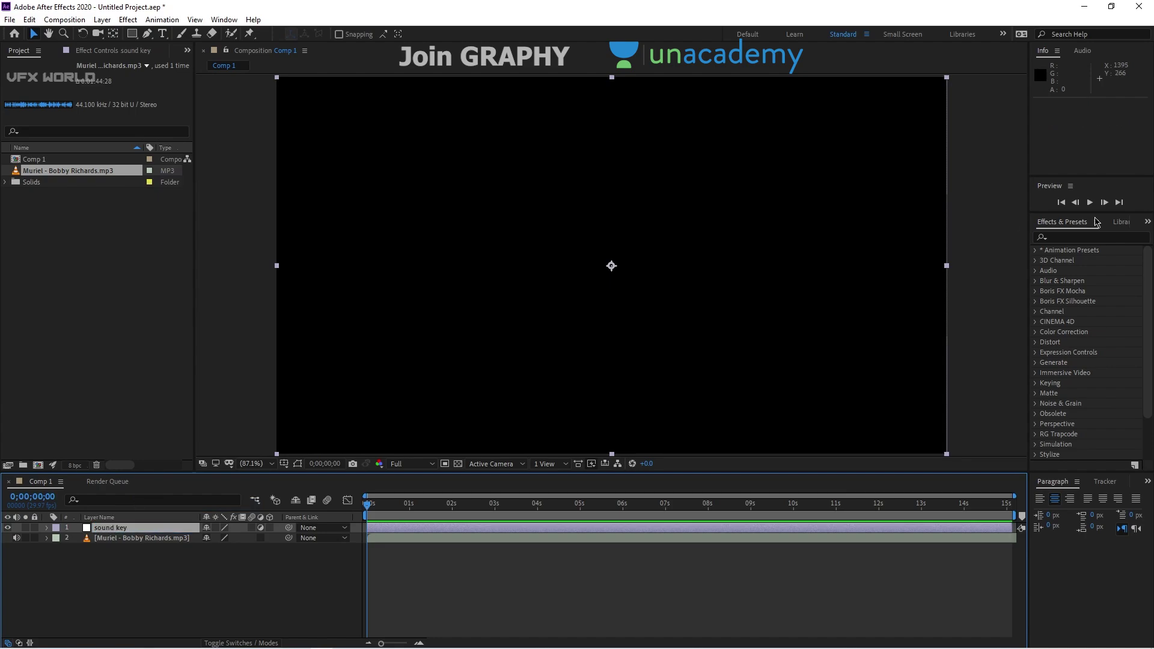
Step: Apply the Sound Keys effect to the sound key layer and use Muriel - Bobby Richards.mp3 as its audio layer
click(1101, 238)
text(sound)
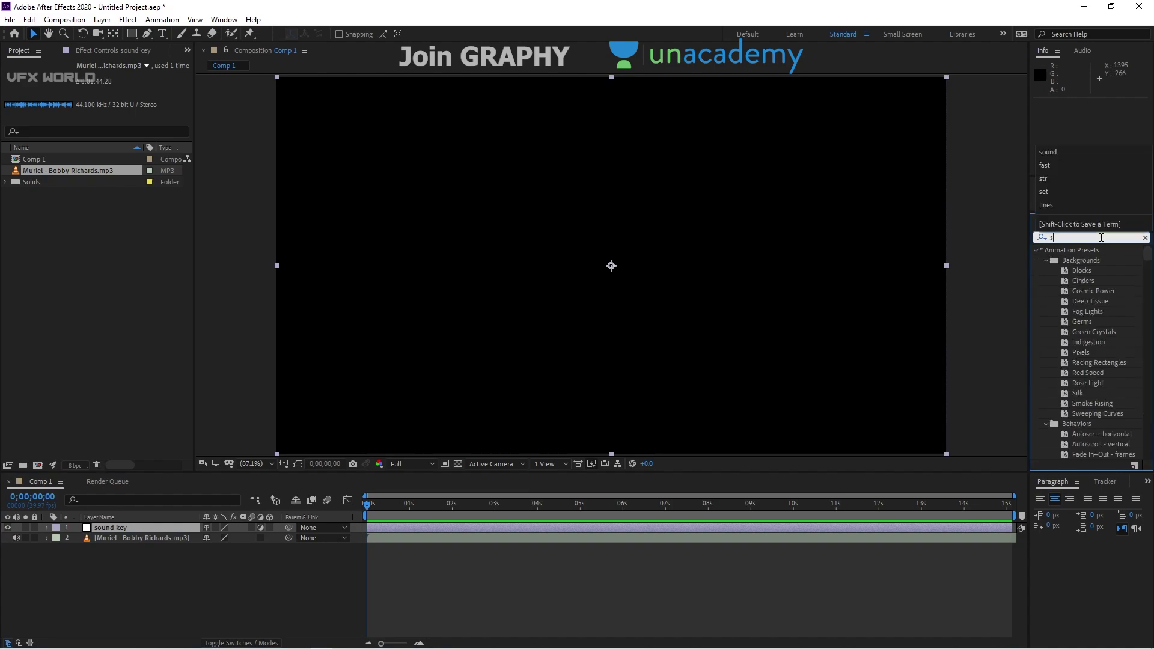
drag(1080, 261, 131, 528)
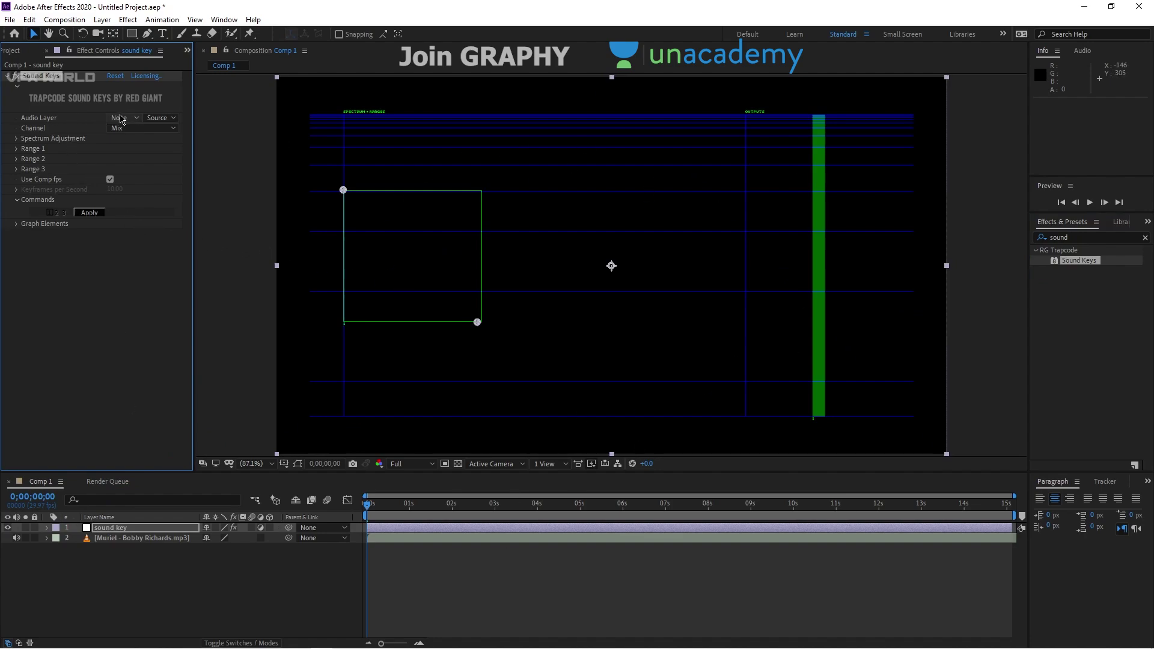
click(120, 118)
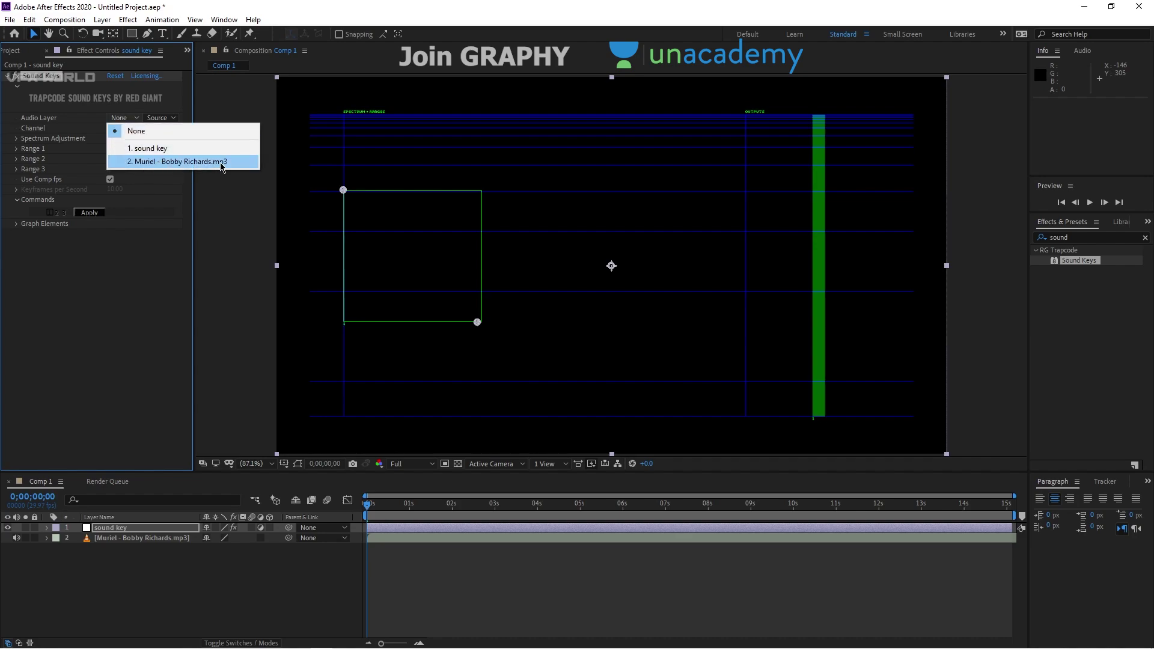
click(222, 162)
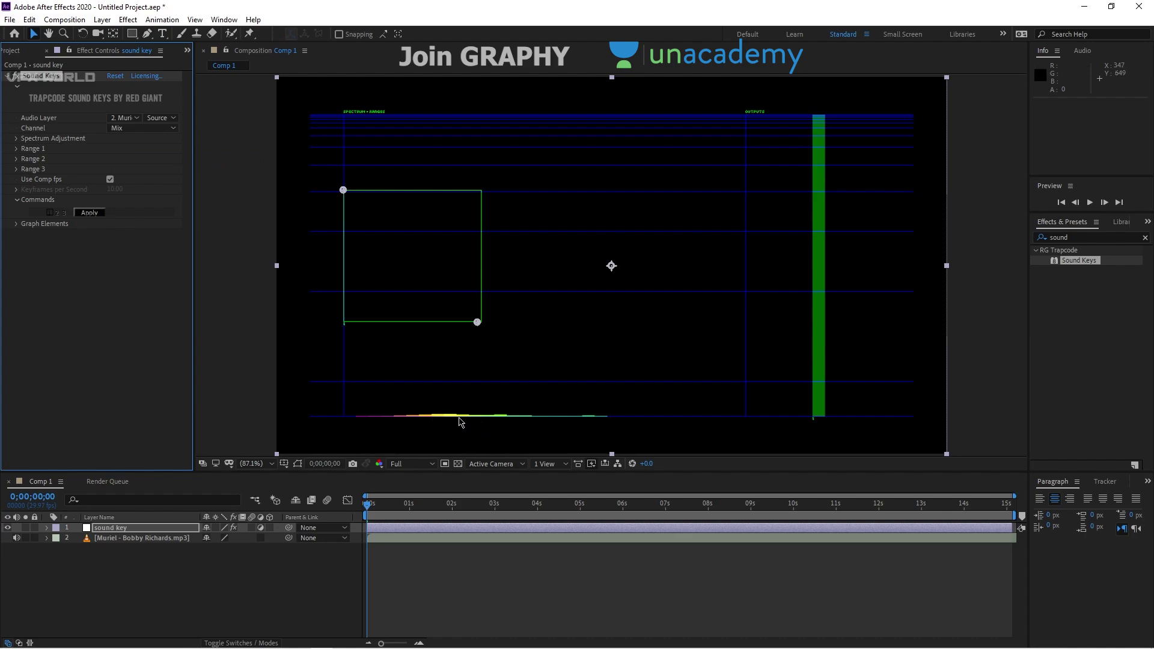
Step: Mute the music layer and preview the Sound Keys spectrum over time, returning to the first frame
click(17, 537)
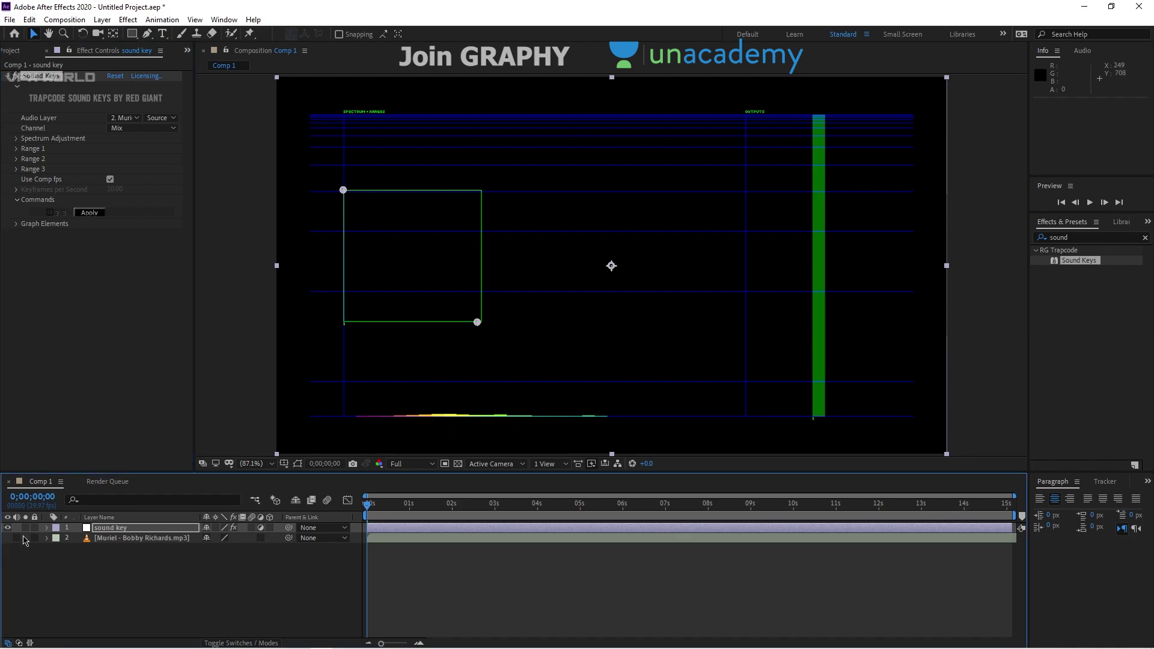
key(space)
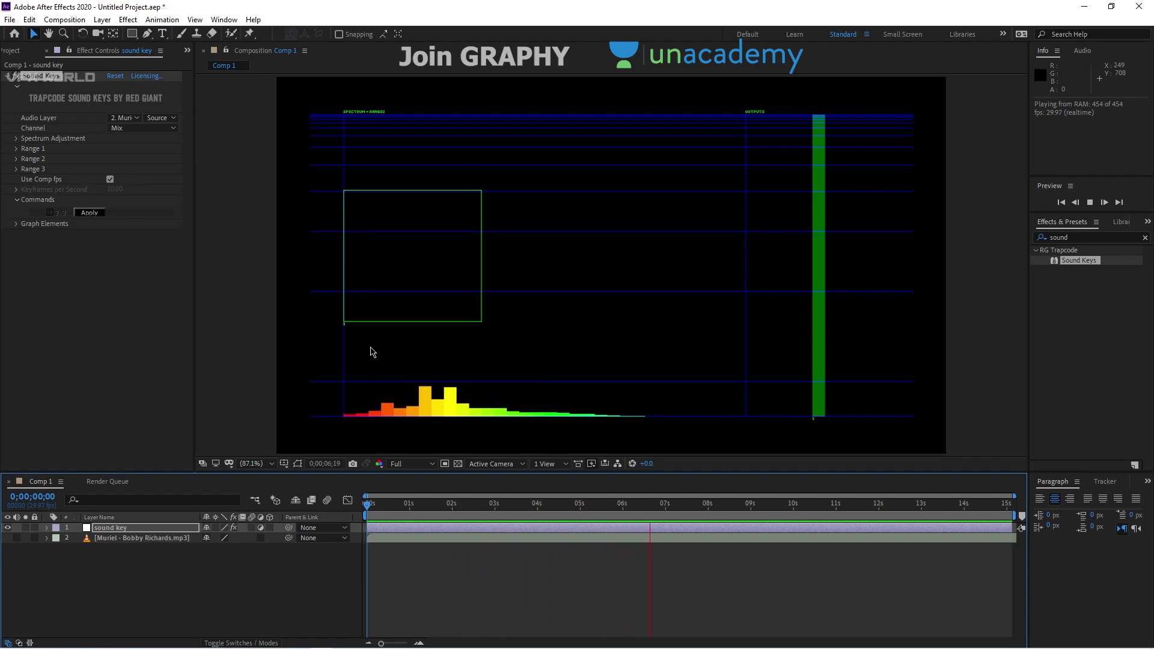
key(space)
drag(673, 508, 423, 506)
key(Home)
Step: Resize the Sound Keys range box to enclose the low-frequency peaks, with its upper-left corner at about 129, 298, and check it along the timeline
drag(477, 322, 530, 414)
drag(343, 191, 344, 233)
drag(640, 503, 814, 500)
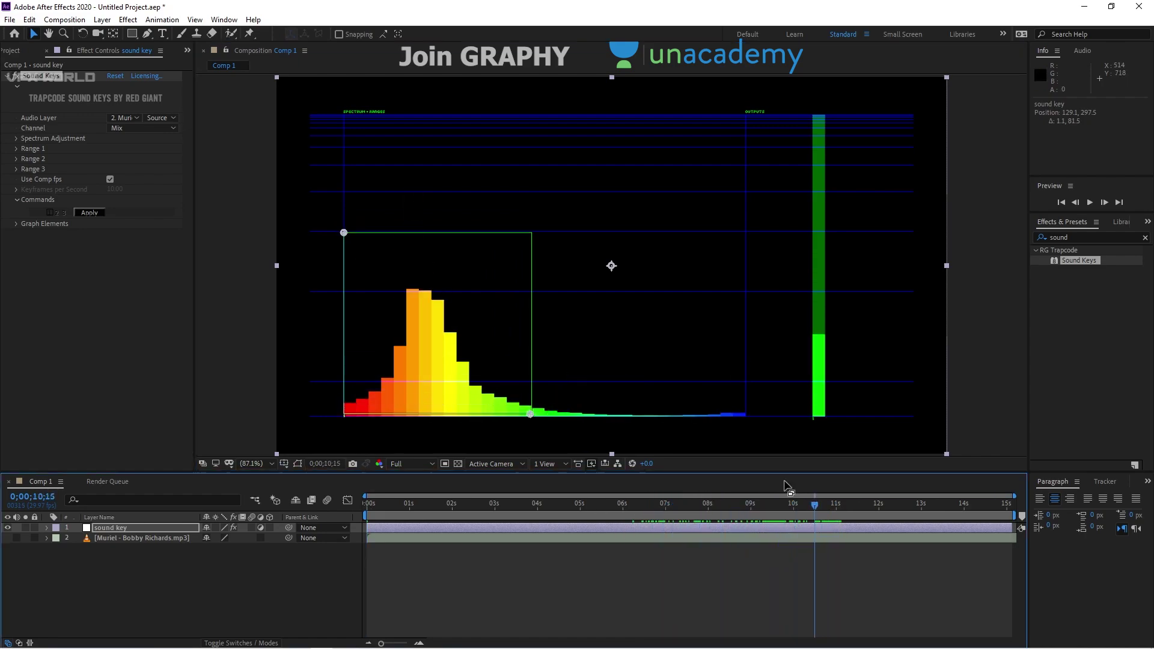
key(Home)
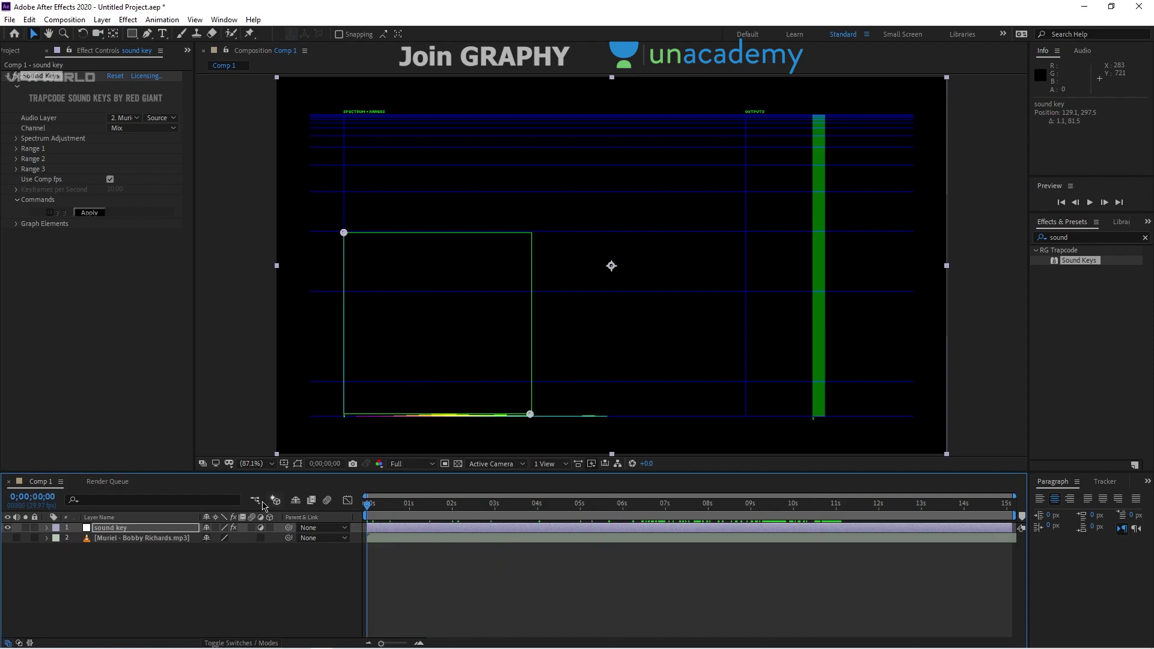
Step: Apply Sound Keys to generate the output keyframes, and check the keyframed properties of the sound key layer
click(93, 214)
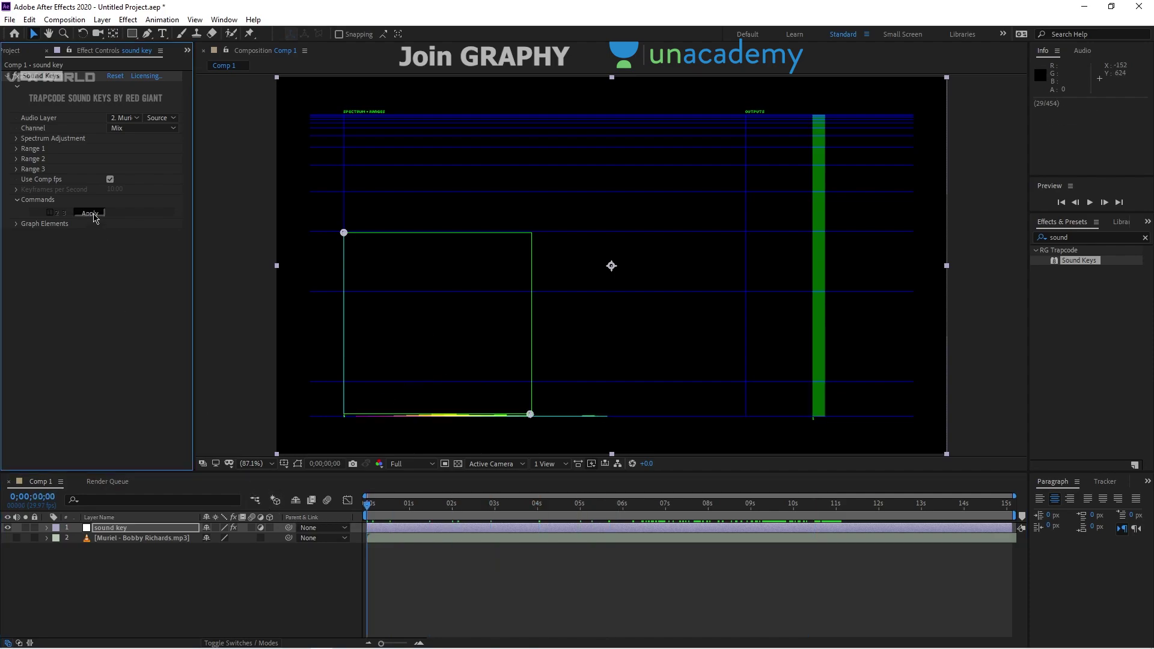
click(160, 532)
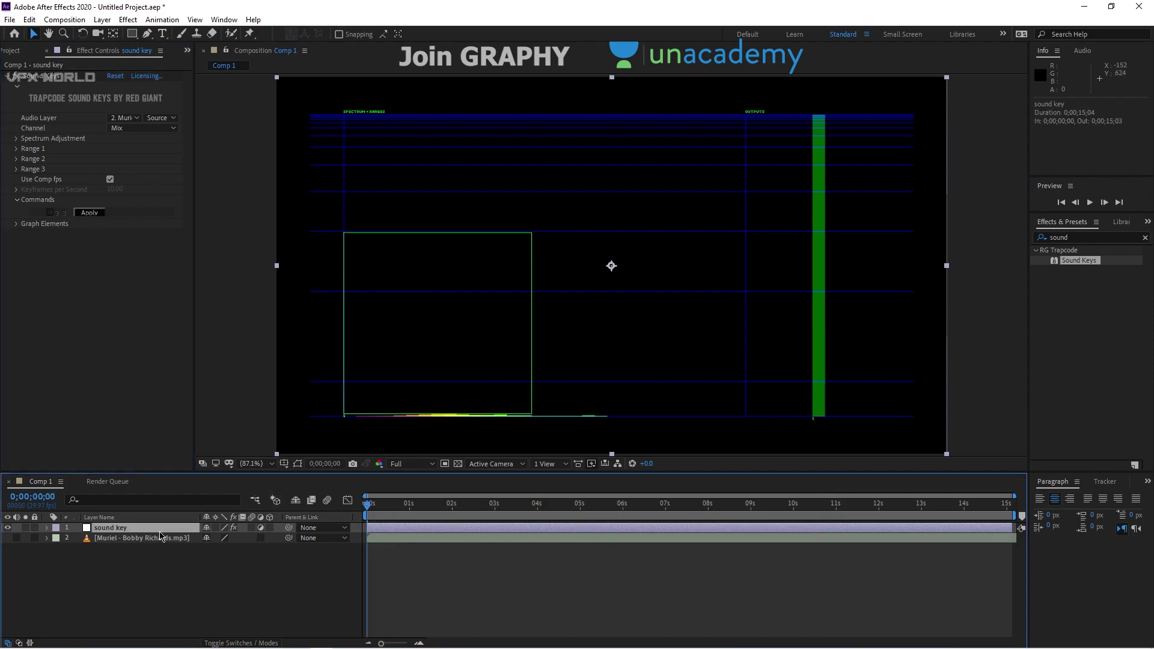
key(u)
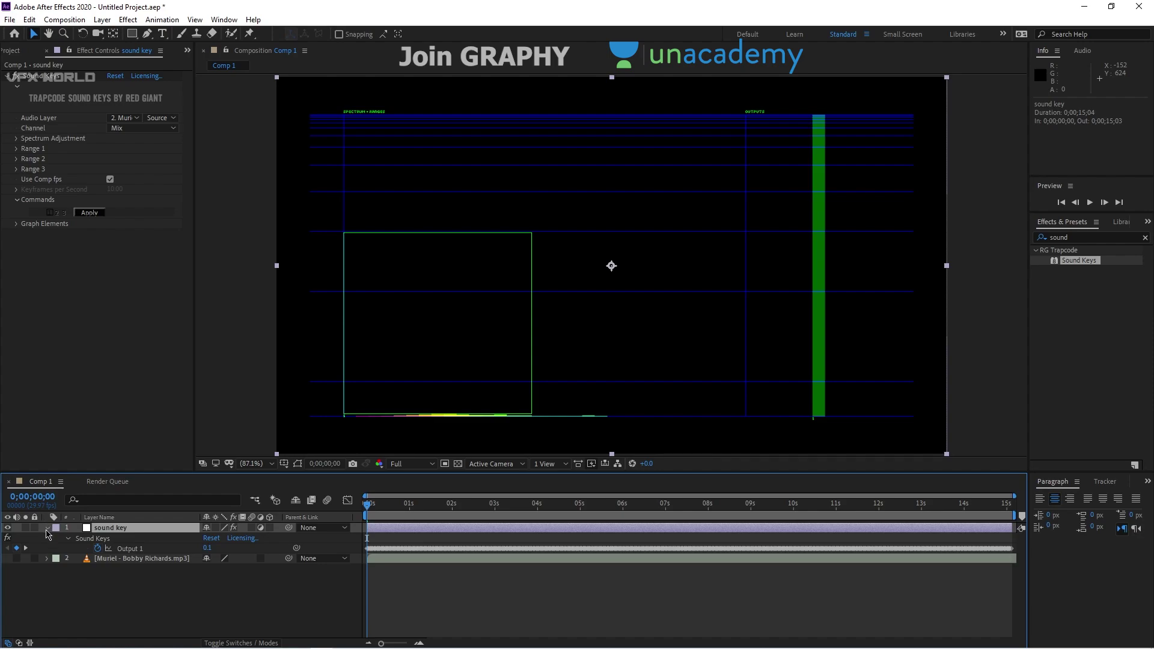
click(48, 527)
Step: Create a new comp-sized solid layer named "e3d"
right_click(100, 576)
mouse_move(144, 444)
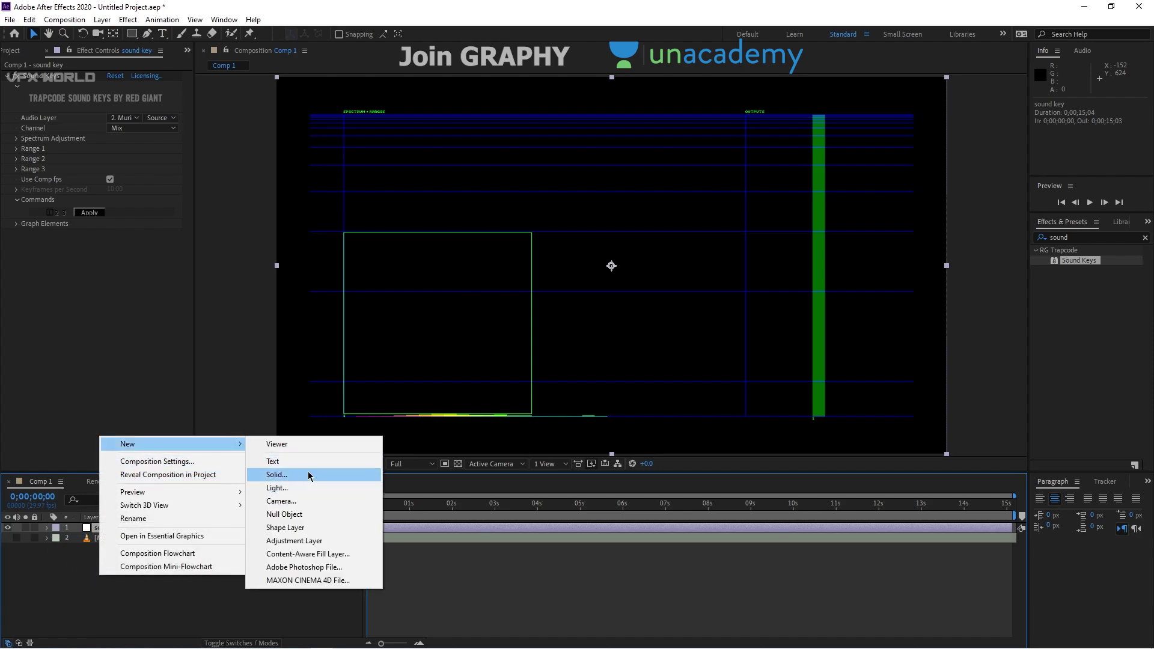
click(307, 475)
text(e3d)
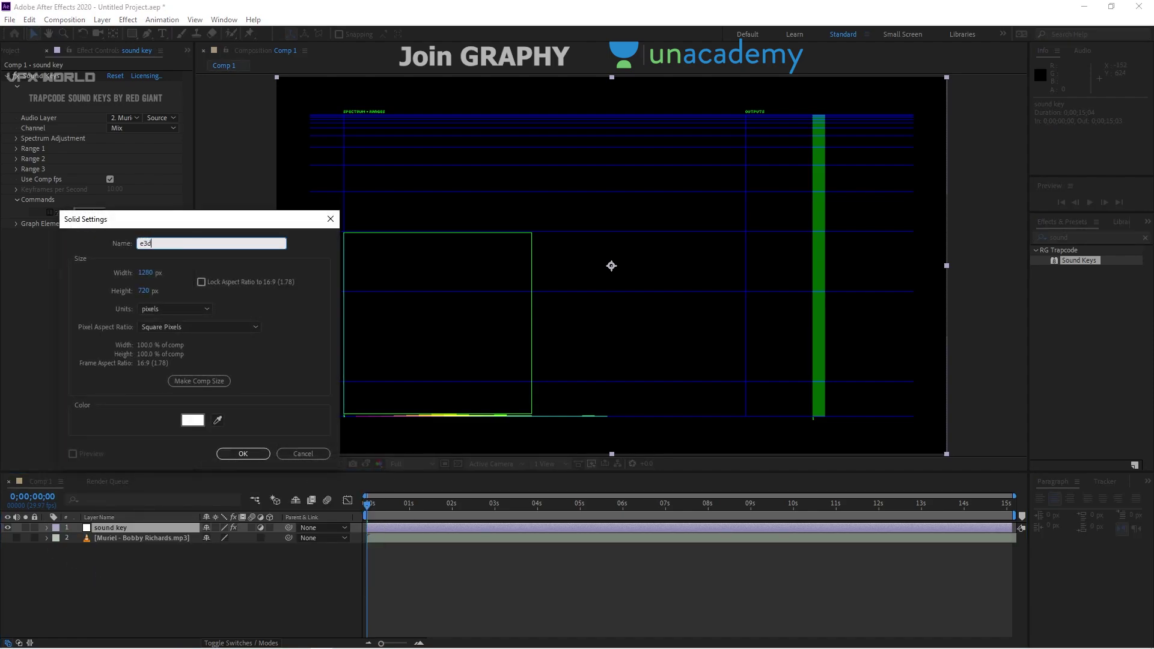
key(Return)
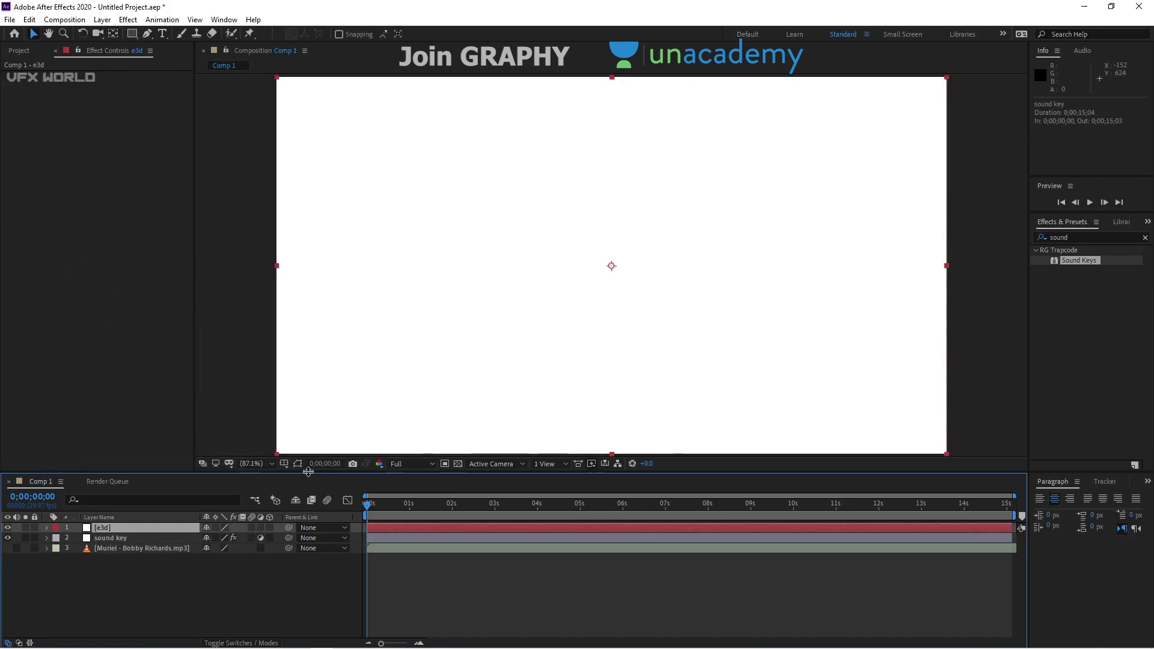
Step: Apply the Video Copilot Element effect to the e3d solid and open its Scene Setup
right_click(96, 216)
mouse_move(180, 582)
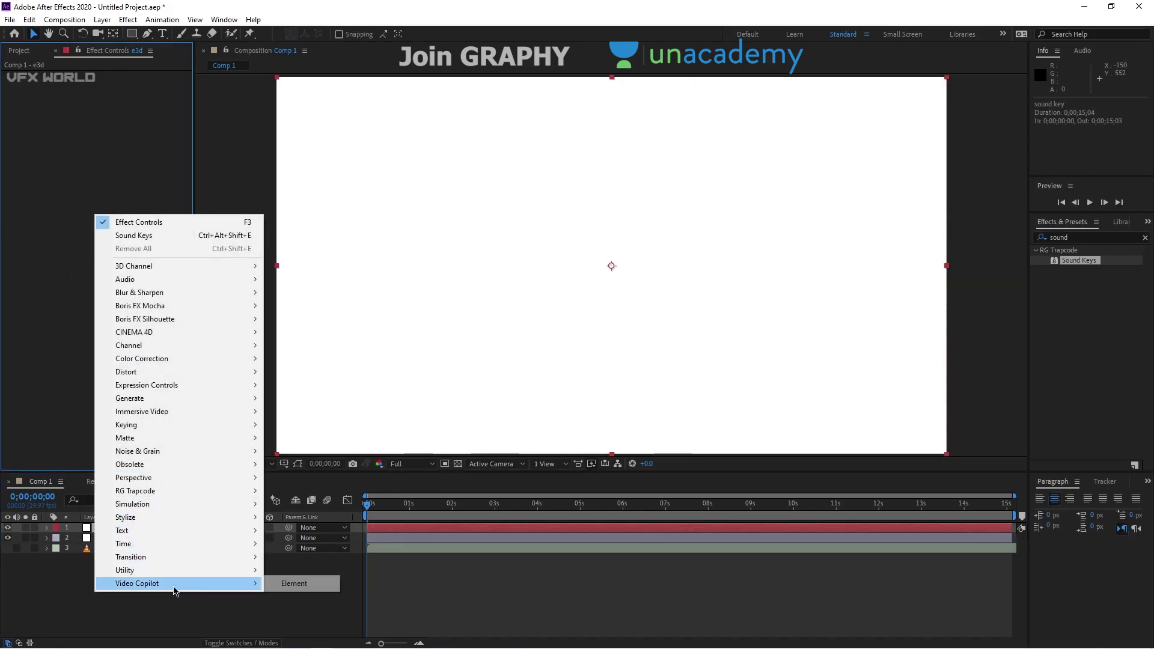
click(275, 585)
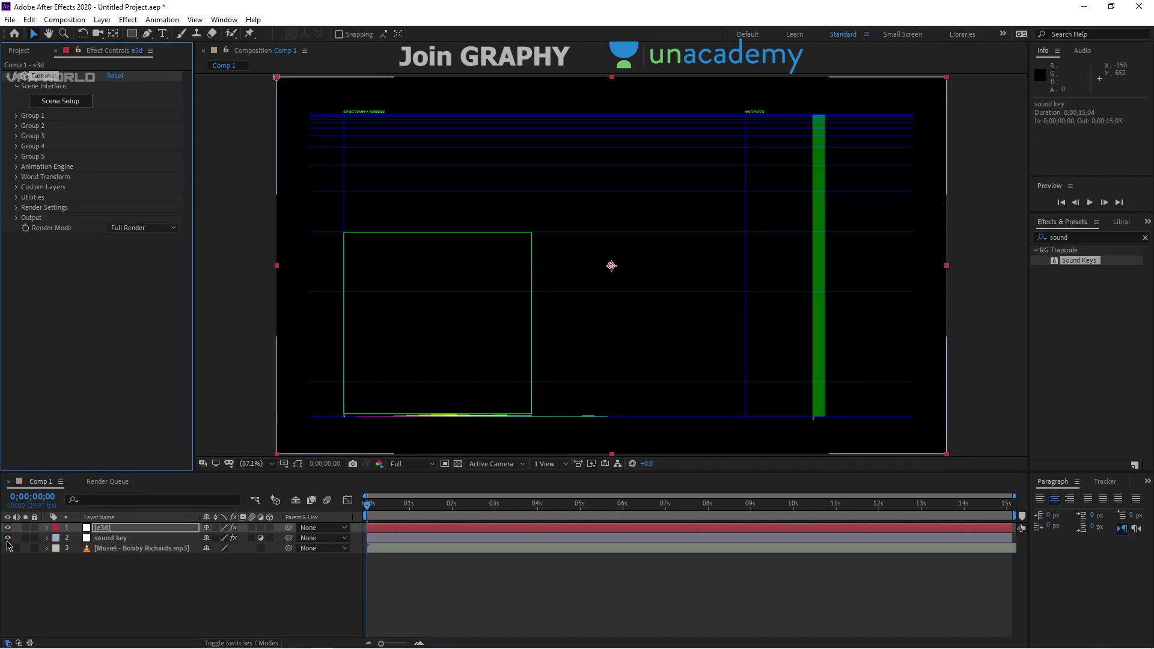
click(62, 103)
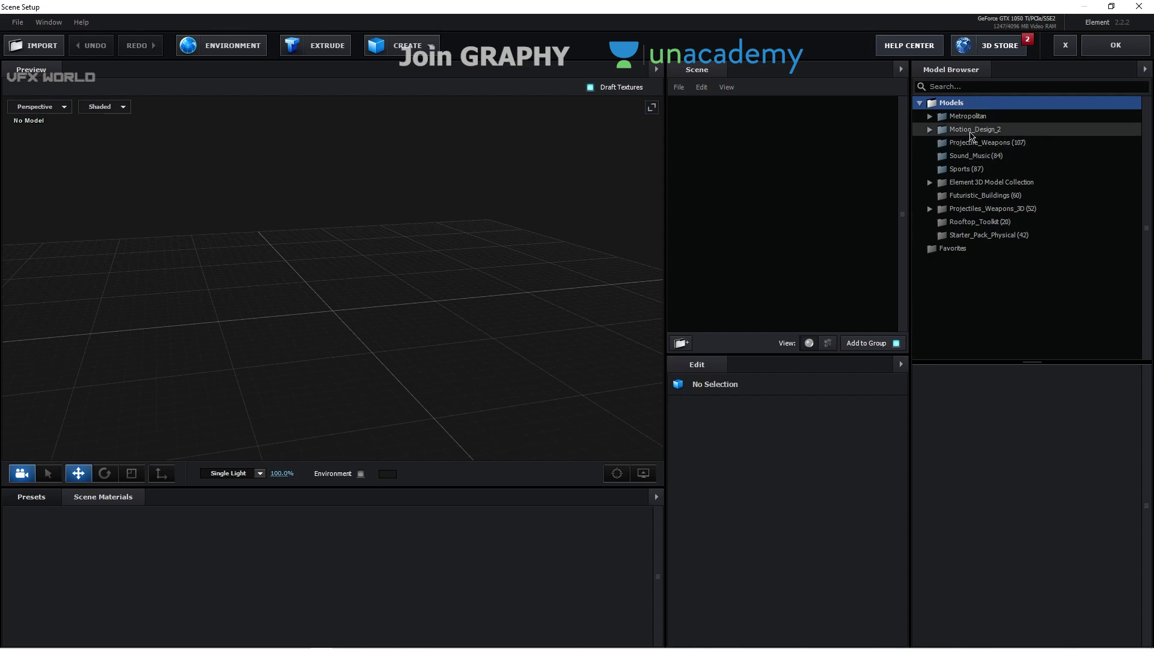
Step: Browse the Motion_Design_2 model collections and add Component_08 from its Components folder to the scene
double_click(970, 131)
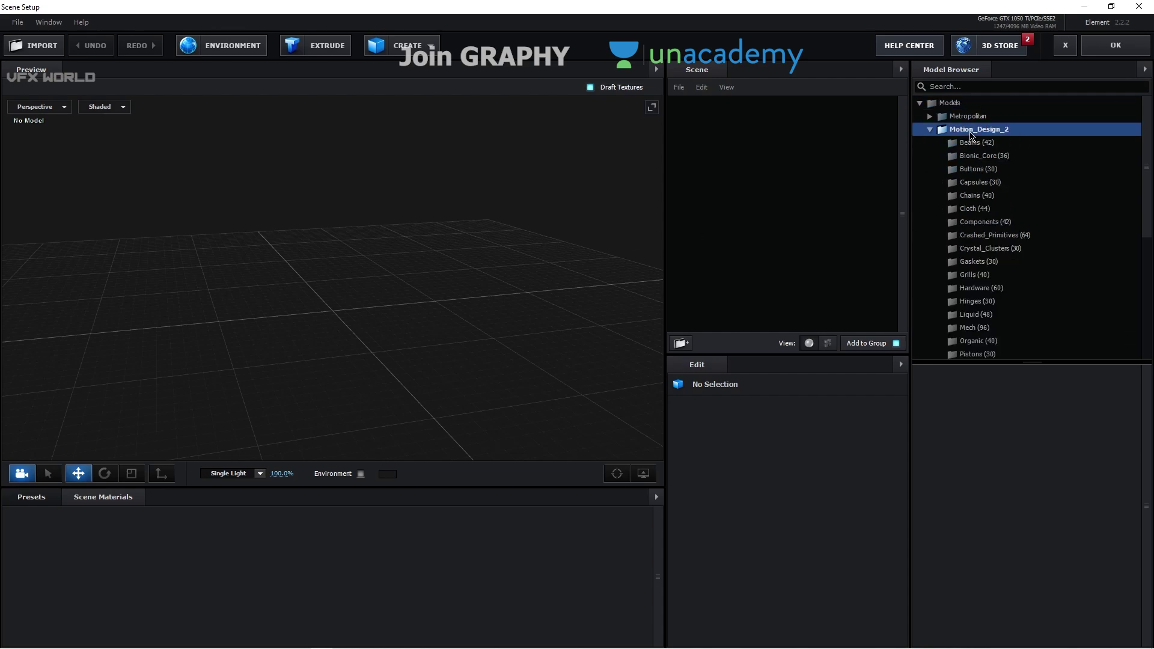
scroll(1010, 250, down, 2)
click(994, 242)
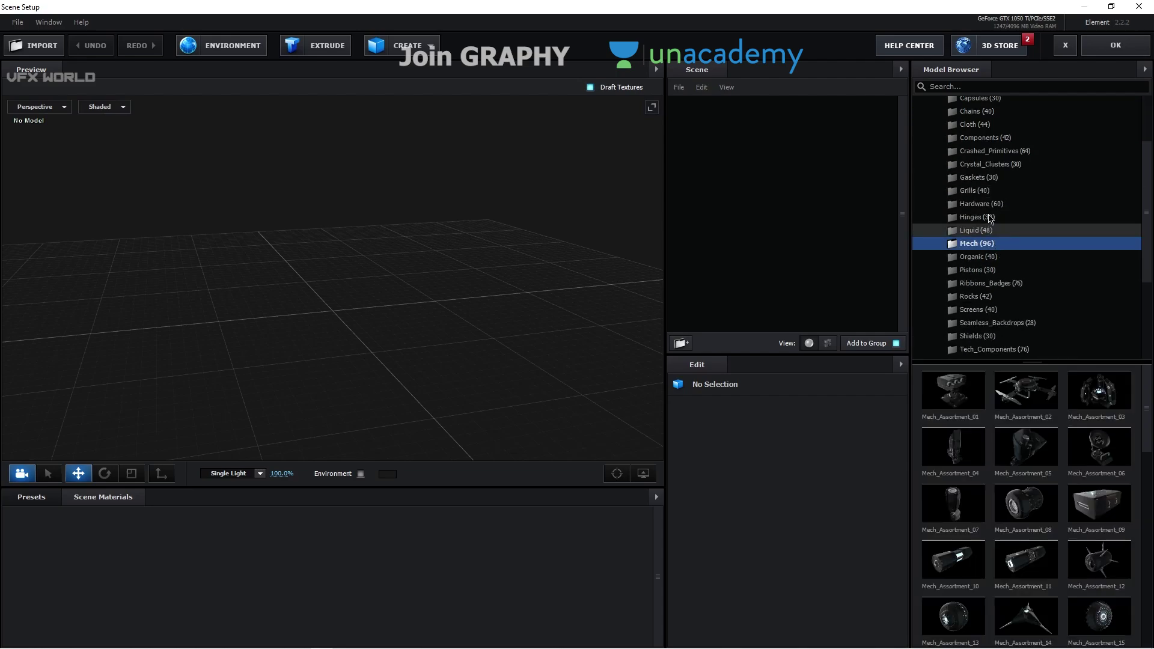
click(989, 190)
click(989, 179)
click(989, 168)
scroll(989, 174, up, 1)
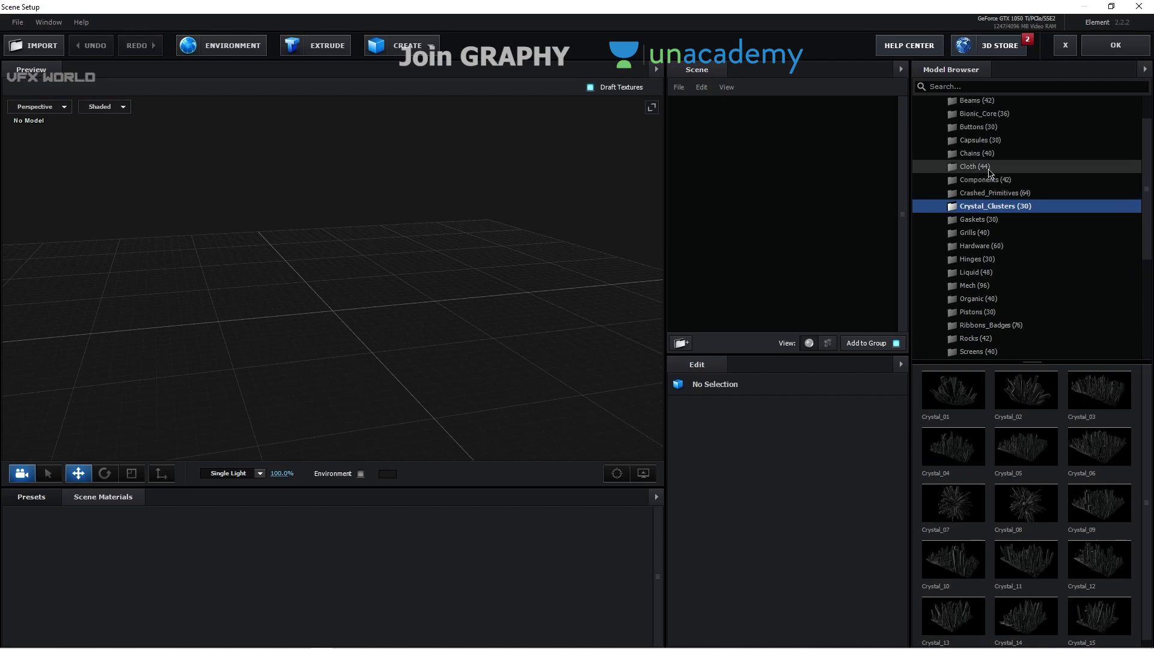
click(987, 192)
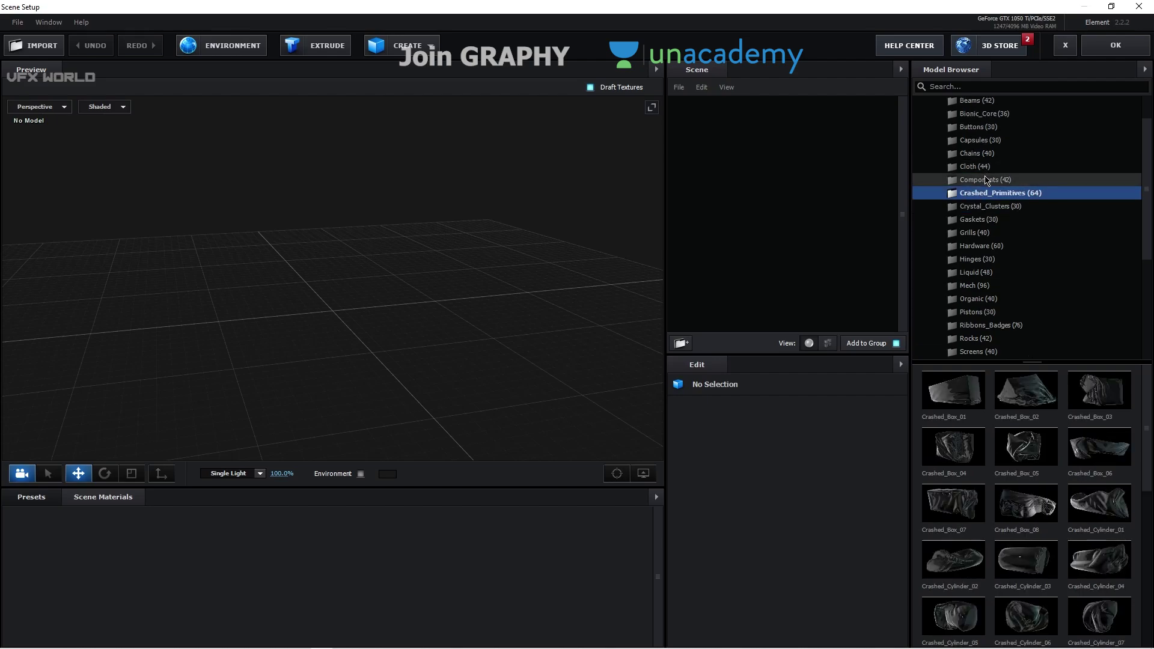
click(987, 180)
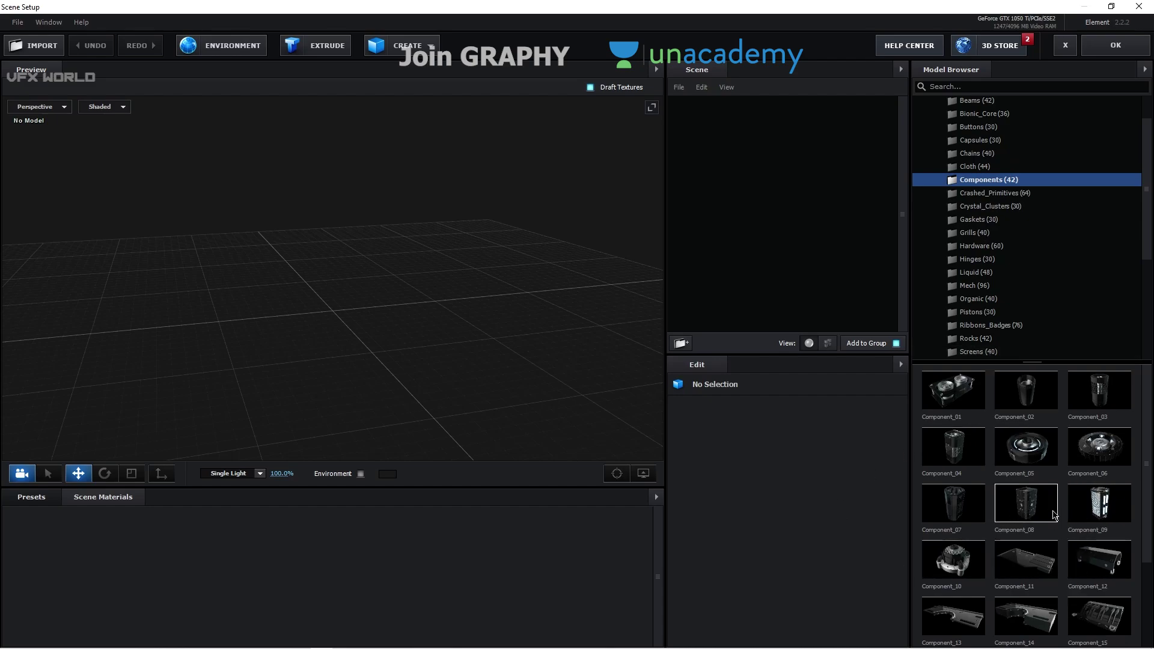
click(1026, 511)
drag(424, 386, 343, 387)
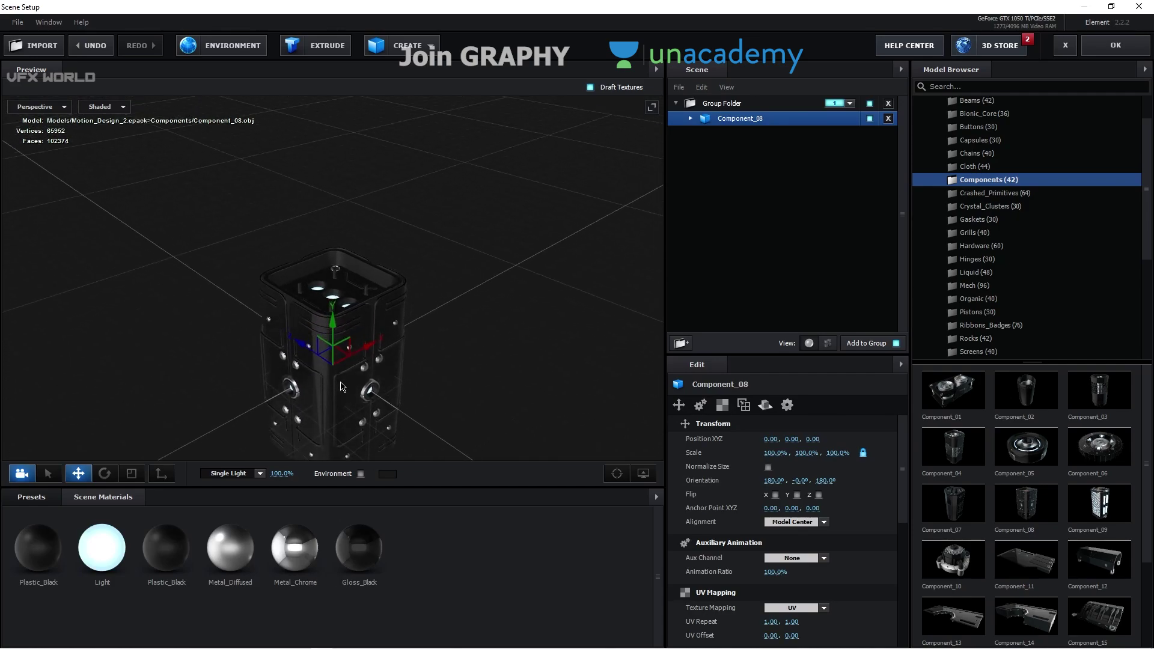
Step: Set the Gloss_Black material's reflectivity intensity to 52% and its glossiness to 82%
click(312, 342)
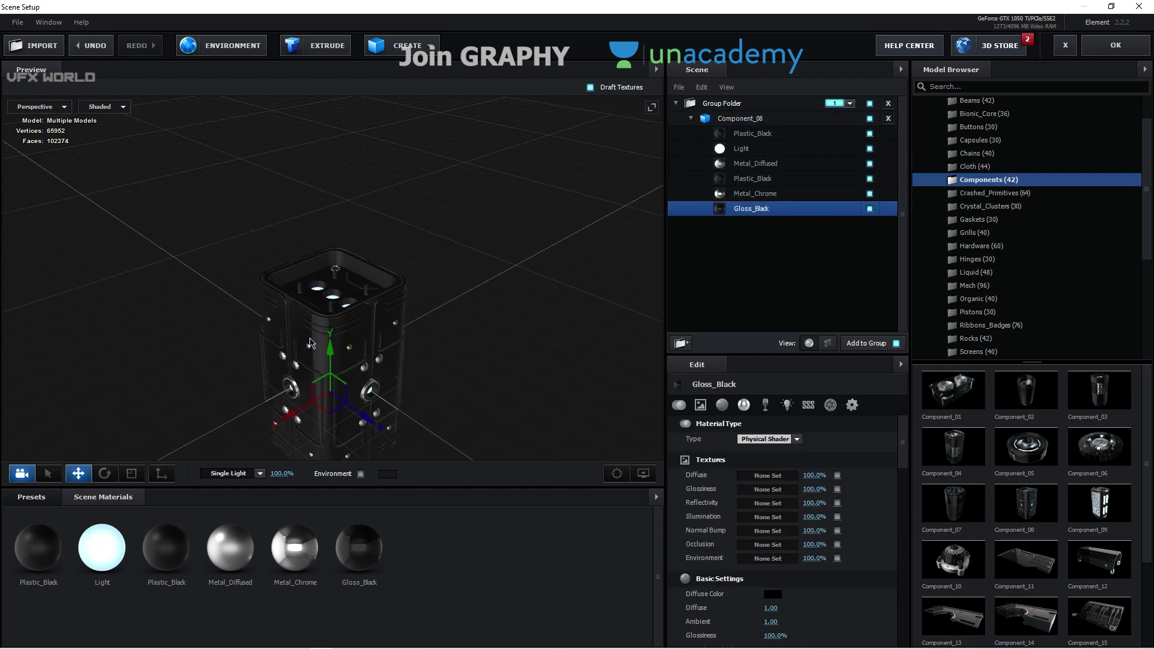
scroll(763, 515, down, 5)
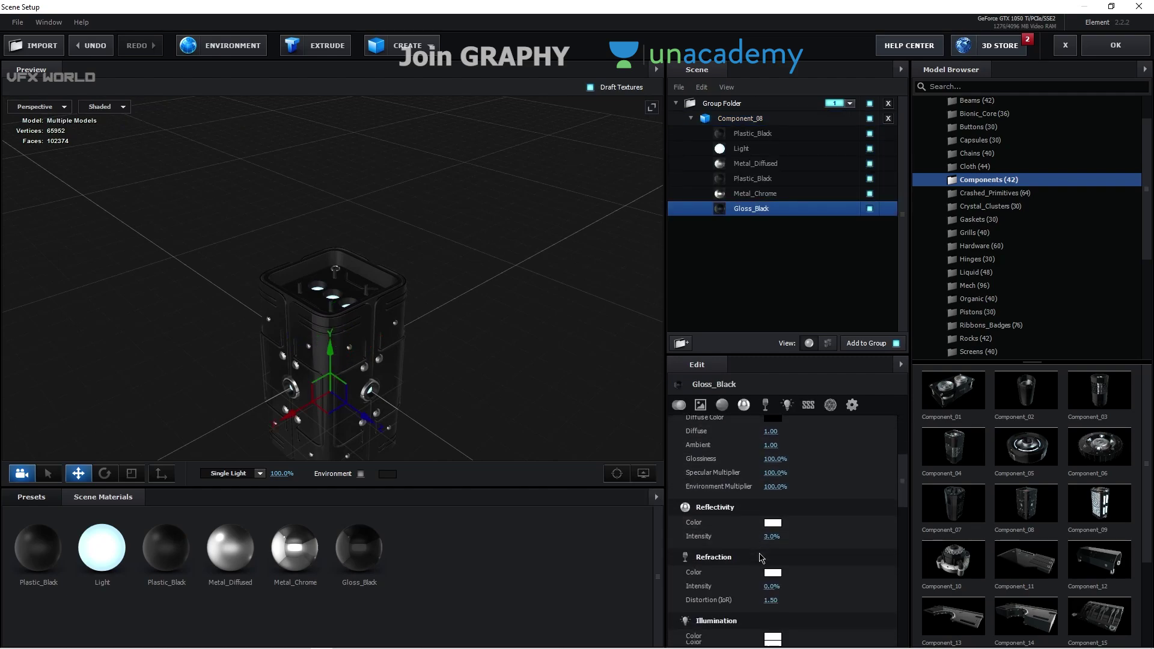
drag(771, 503, 788, 502)
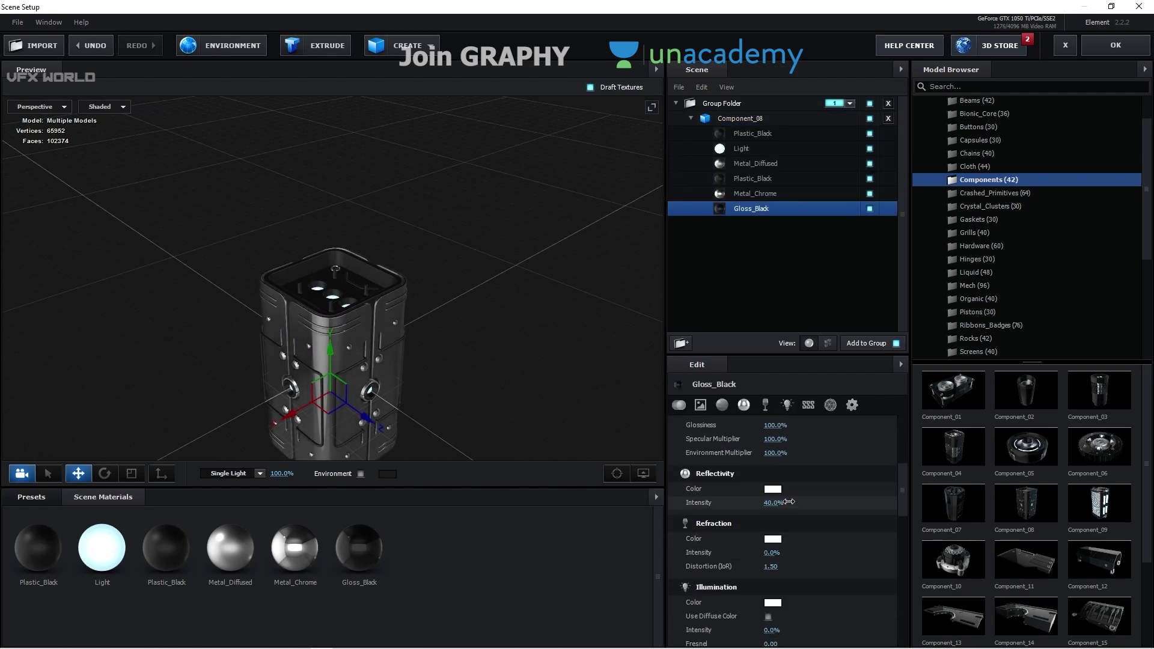
drag(793, 501, 804, 502)
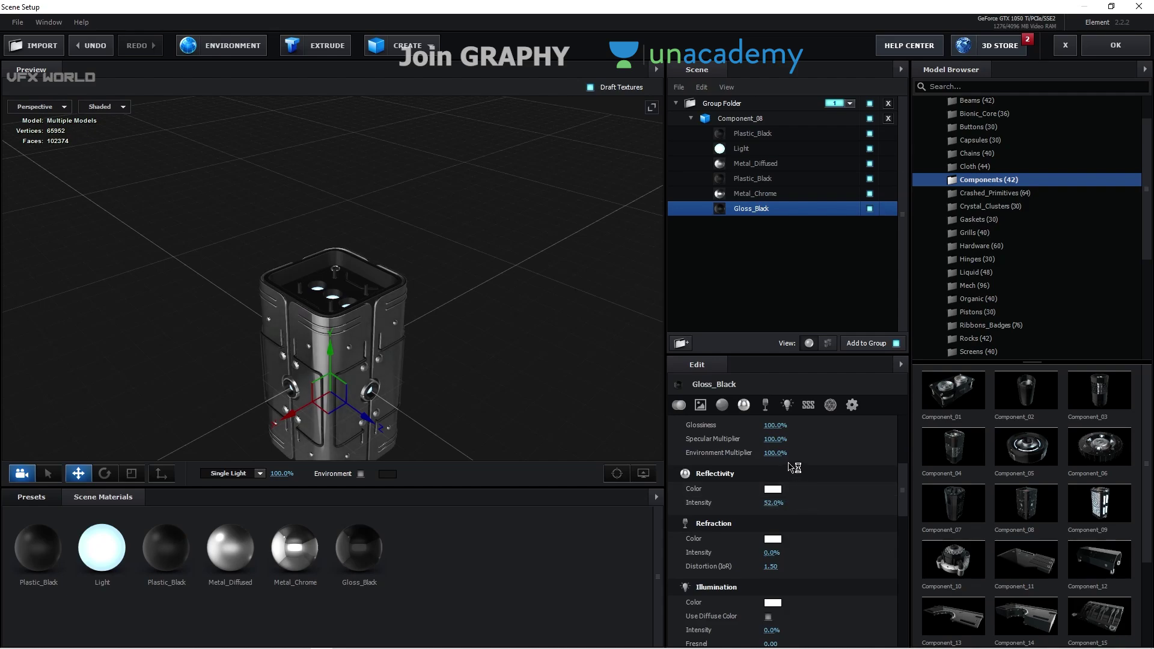
scroll(780, 474, up, 2)
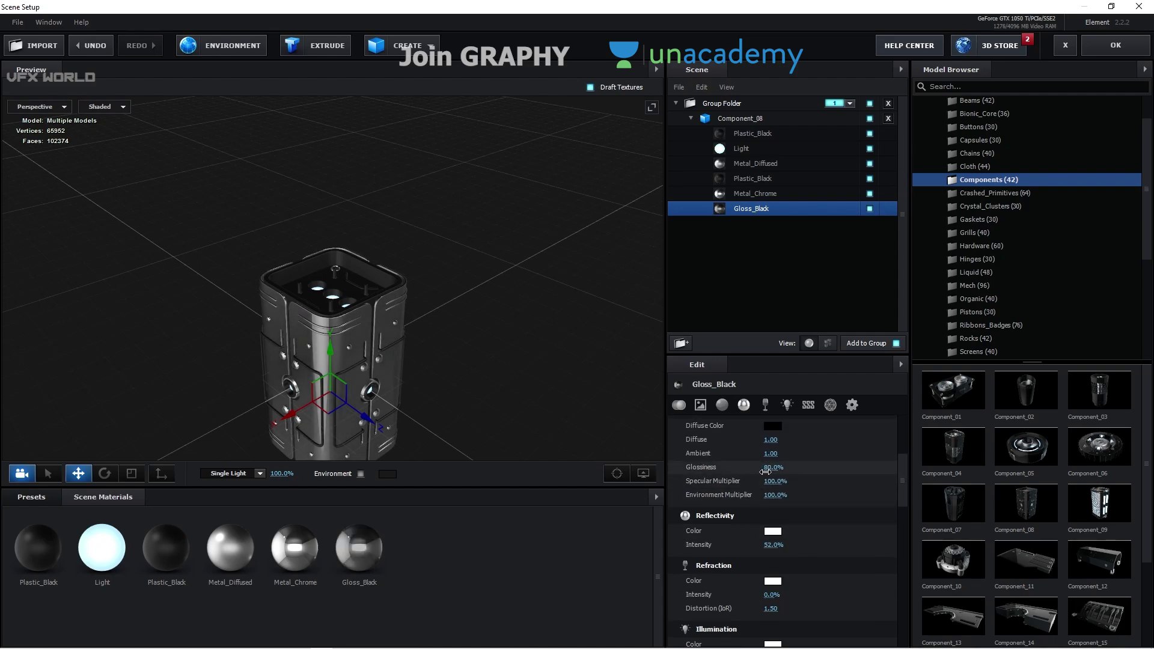
Step: Apply the Basic_2K_05 environment preset to the scene, check the model's reflections and accept the scene setup
drag(420, 337, 459, 353)
click(35, 502)
double_click(50, 526)
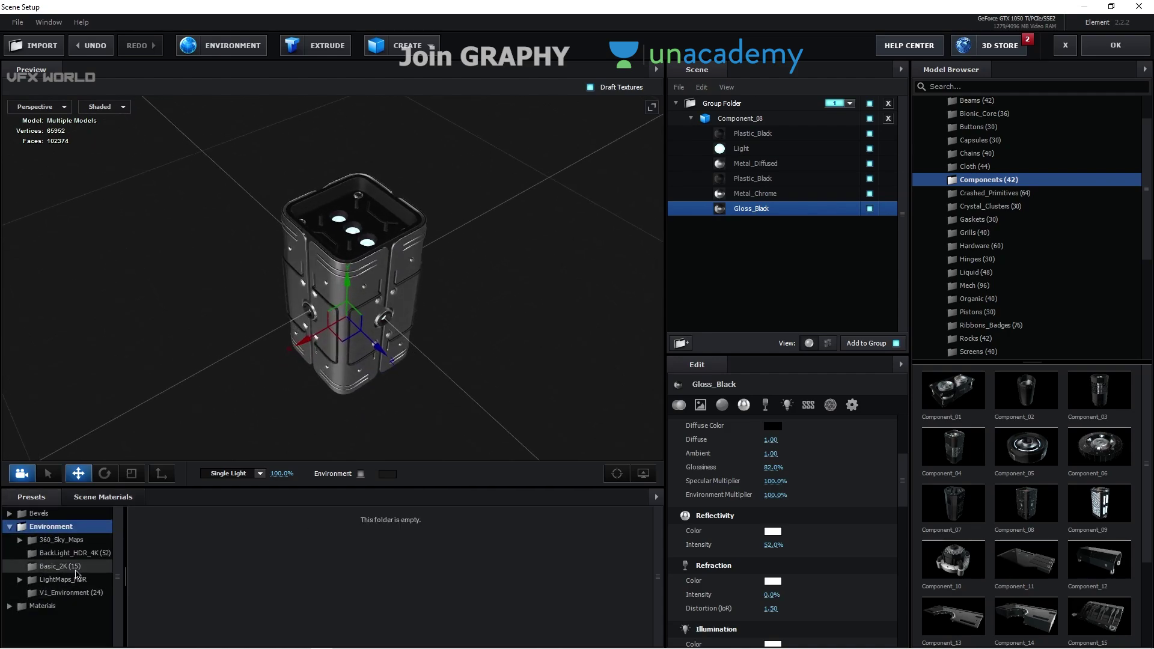
click(76, 571)
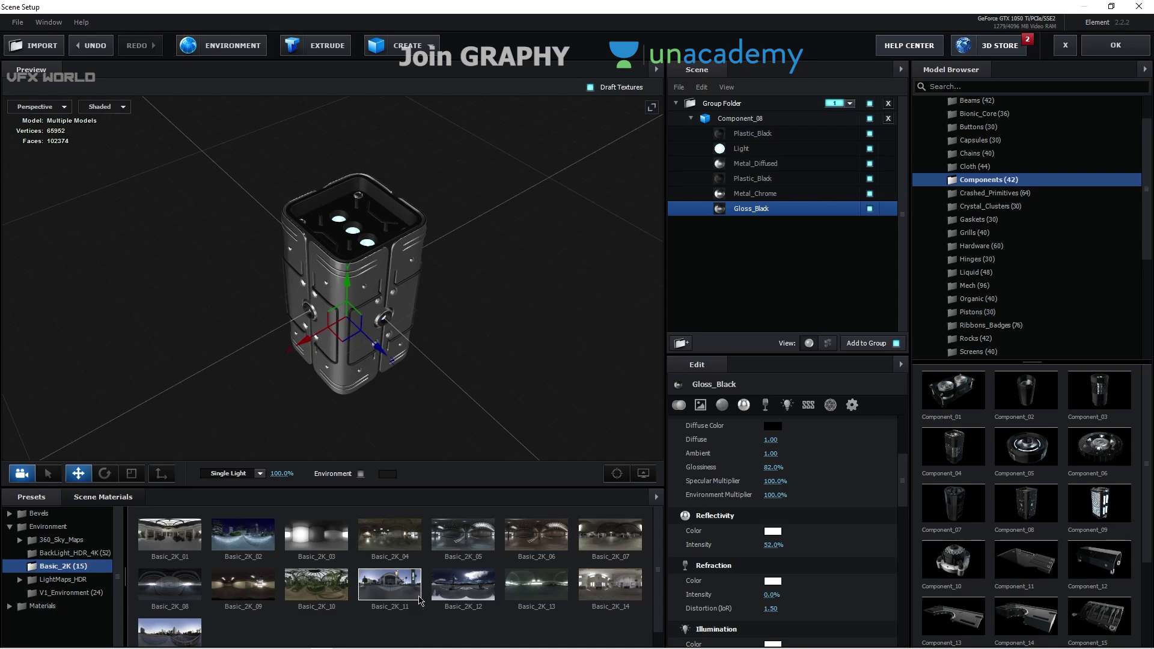
click(463, 535)
drag(337, 289, 430, 361)
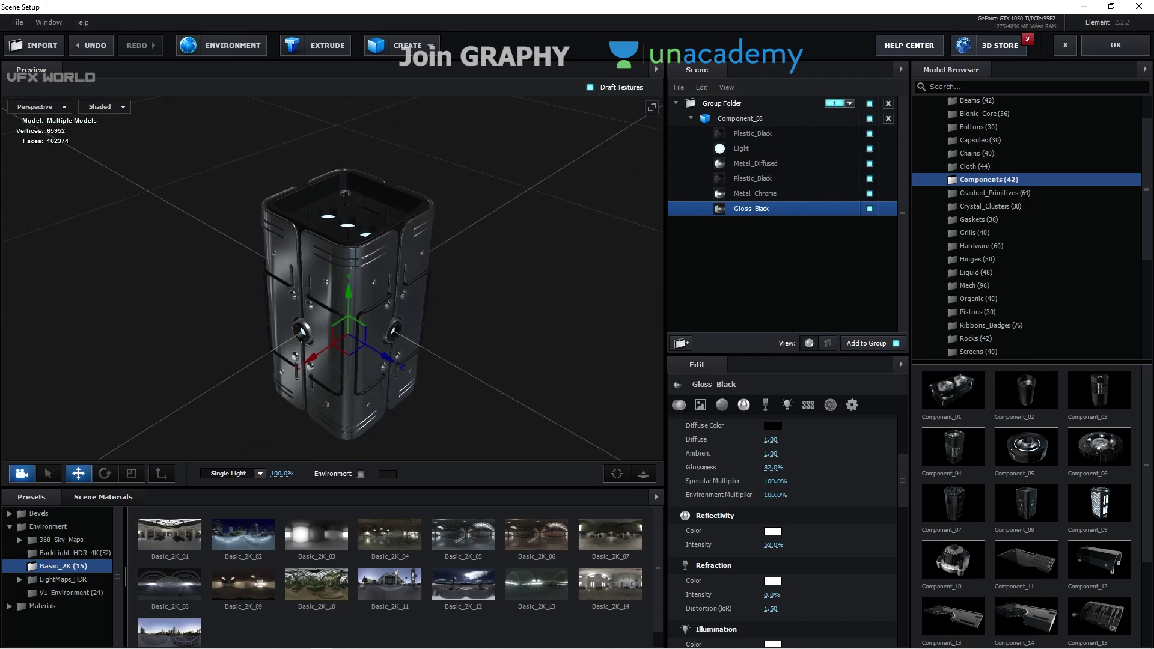
click(1113, 46)
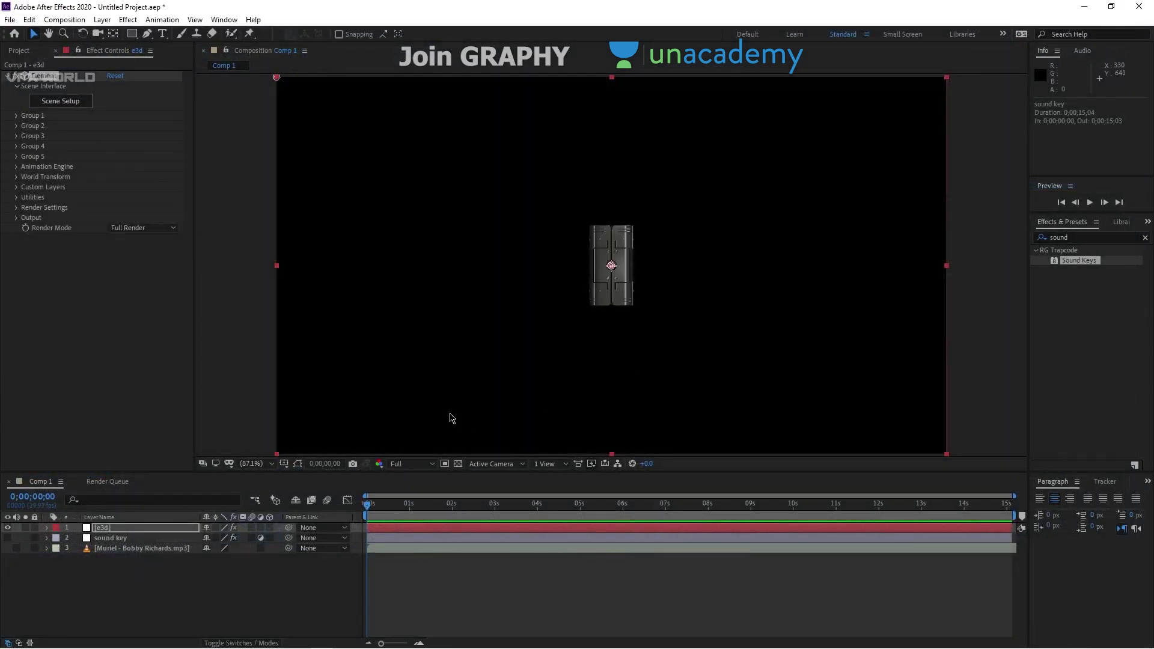
Step: Create a two-node camera with the 35mm preset and orbit it to view the model diagonally from above
right_click(207, 574)
mouse_move(259, 443)
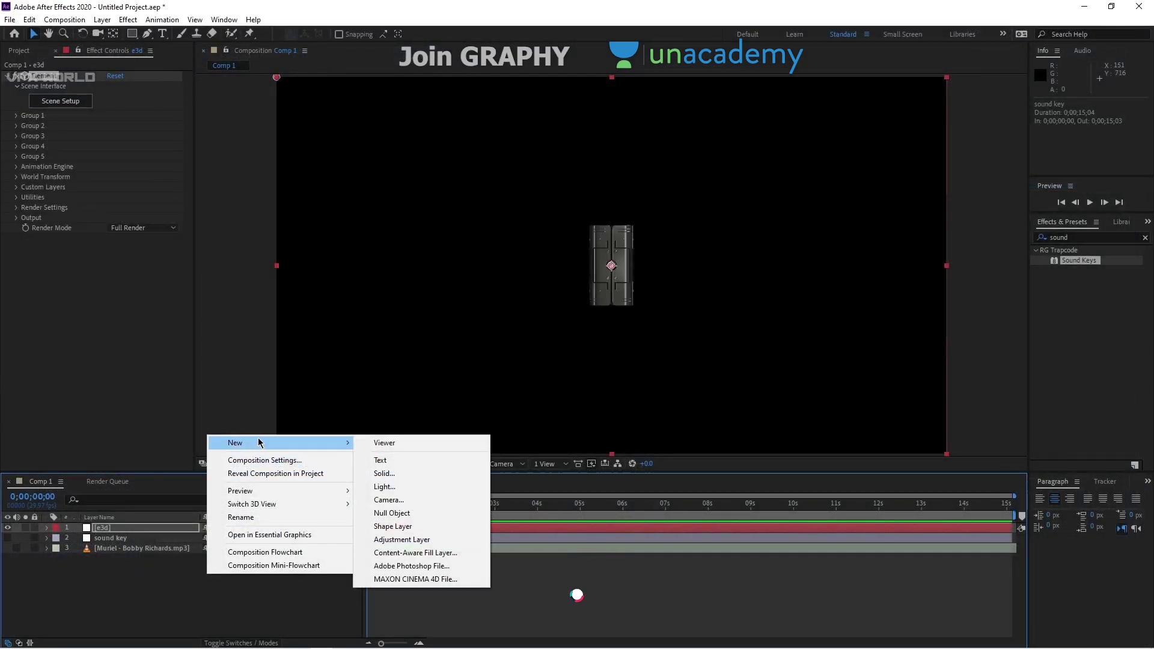
click(424, 500)
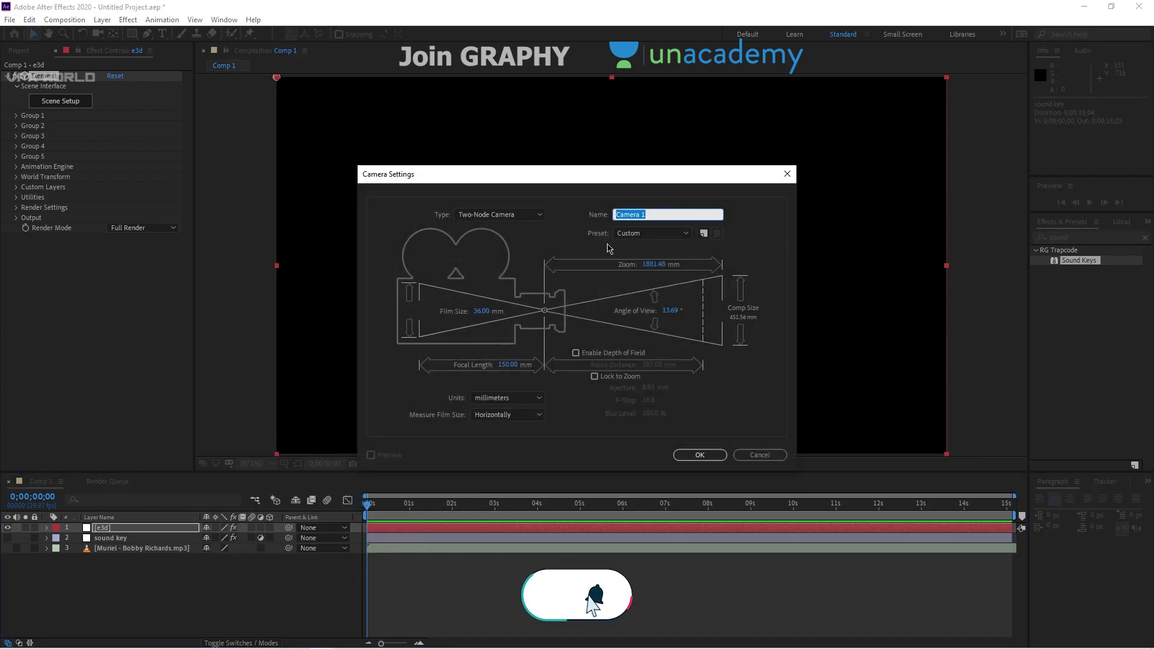
click(631, 233)
click(636, 329)
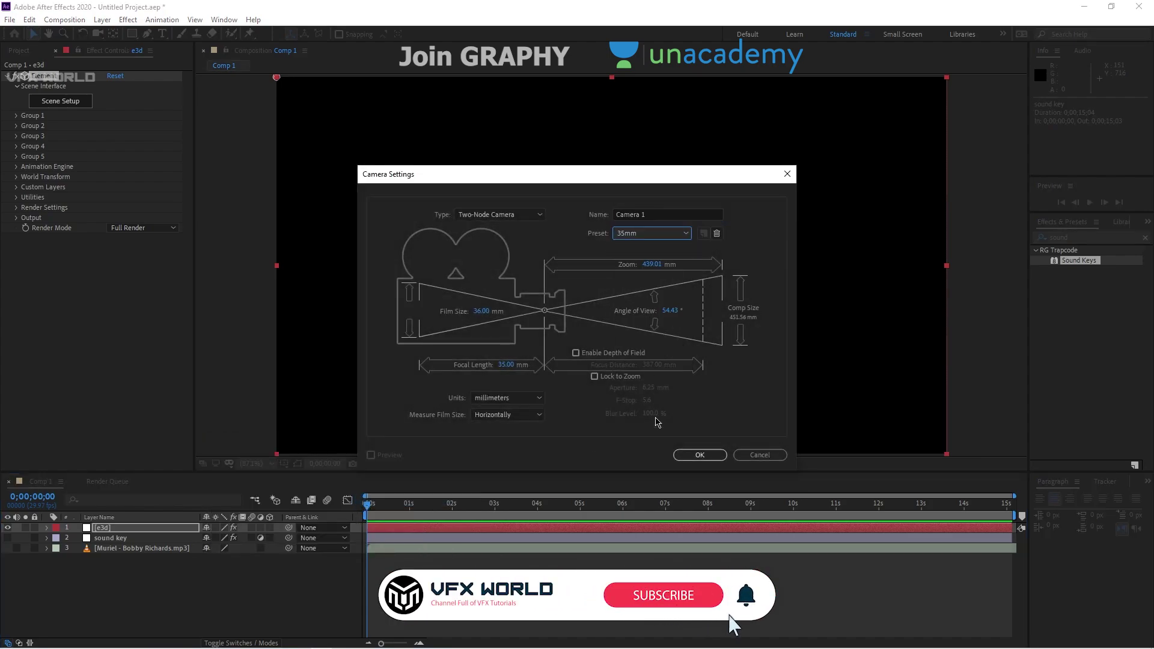
click(700, 454)
key(c)
drag(579, 350, 762, 307)
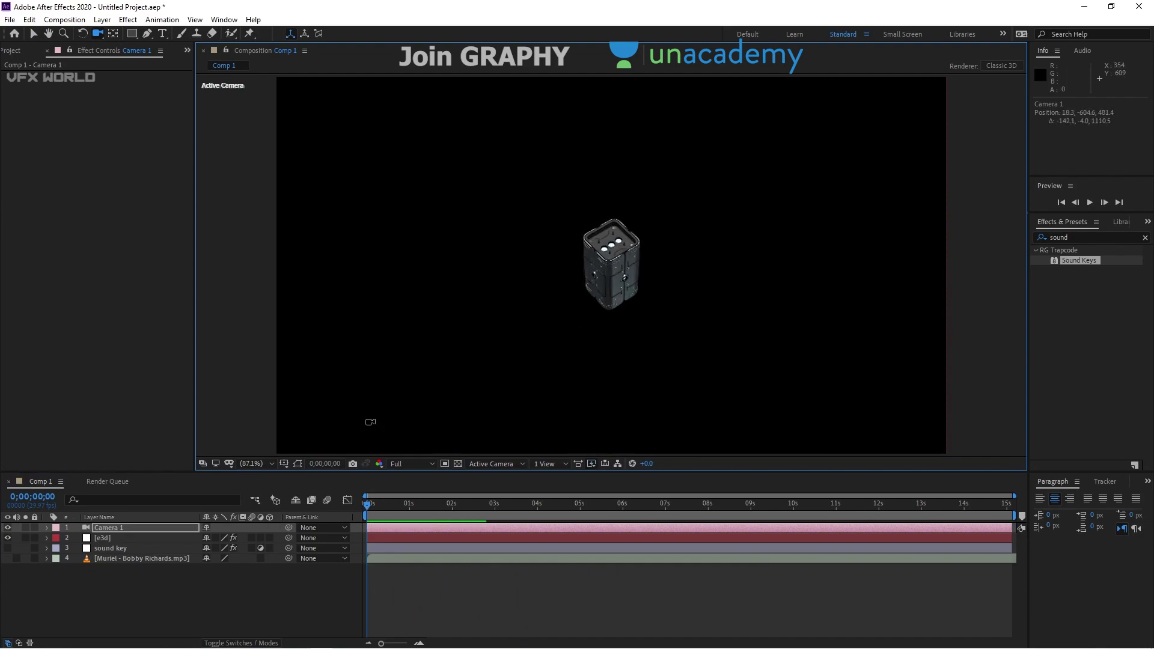
Step: Set the replicator shape of Group 1 on the e3d layer to 3D Grid
click(105, 538)
click(16, 116)
click(27, 136)
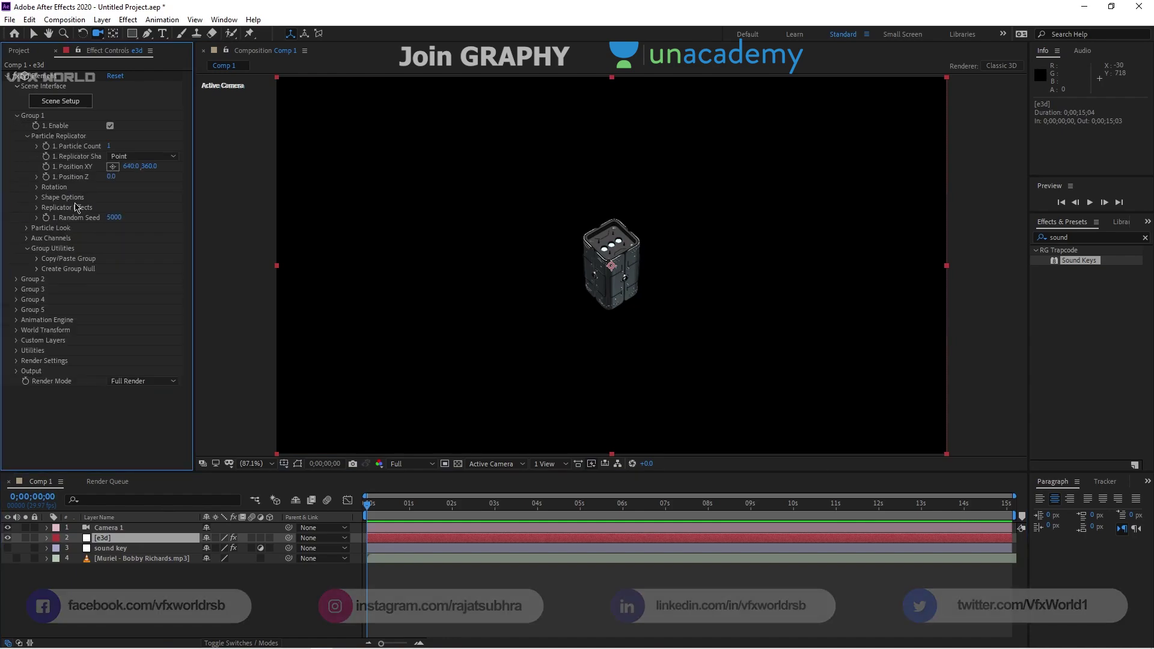
click(124, 156)
click(129, 183)
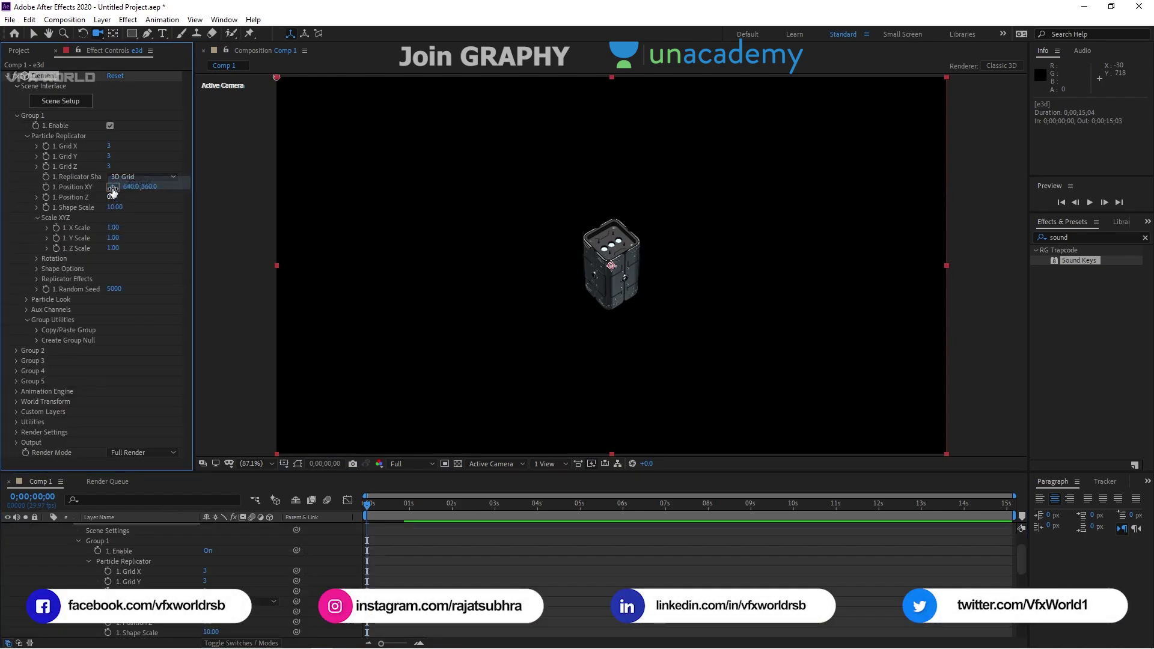
Step: Set the Group 1 replicator's Grid X to 10, Grid Y to 1 and Grid Z to 10
click(110, 147)
text(10)
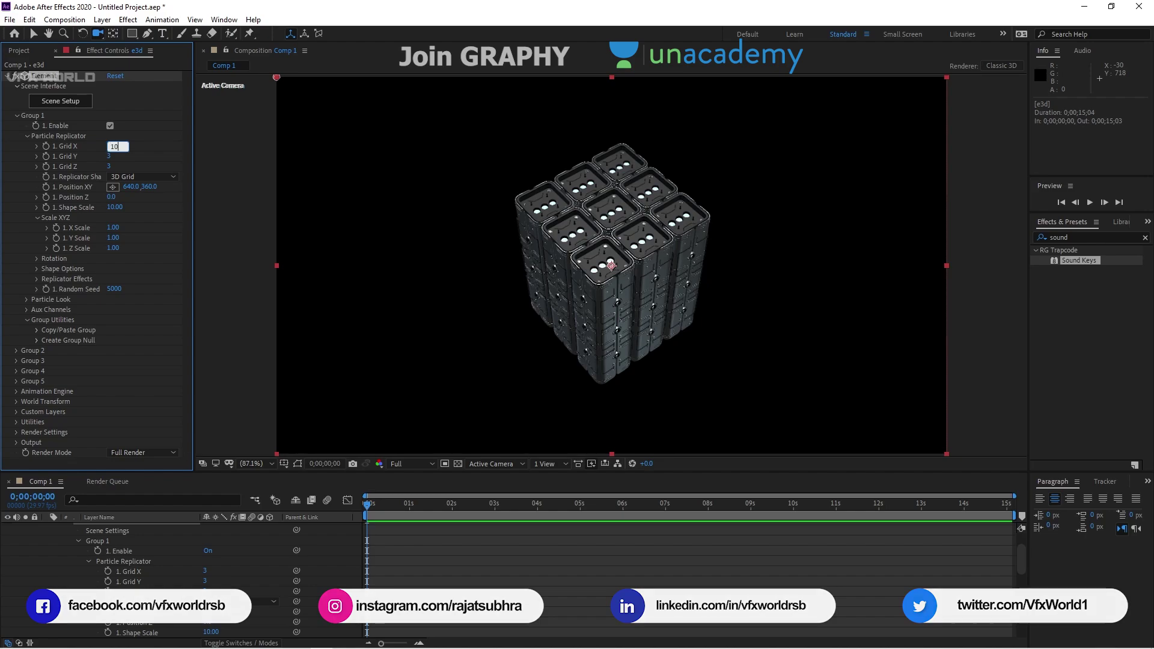
key(Tab)
text(1)
key(Tab)
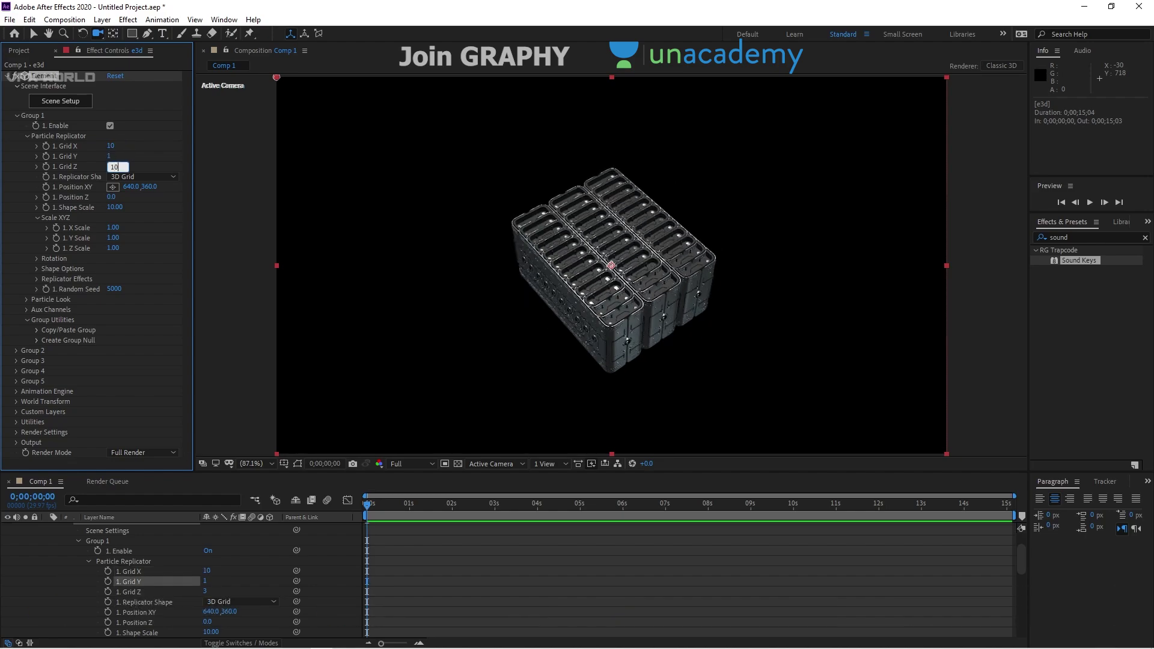
text(10)
key(Return)
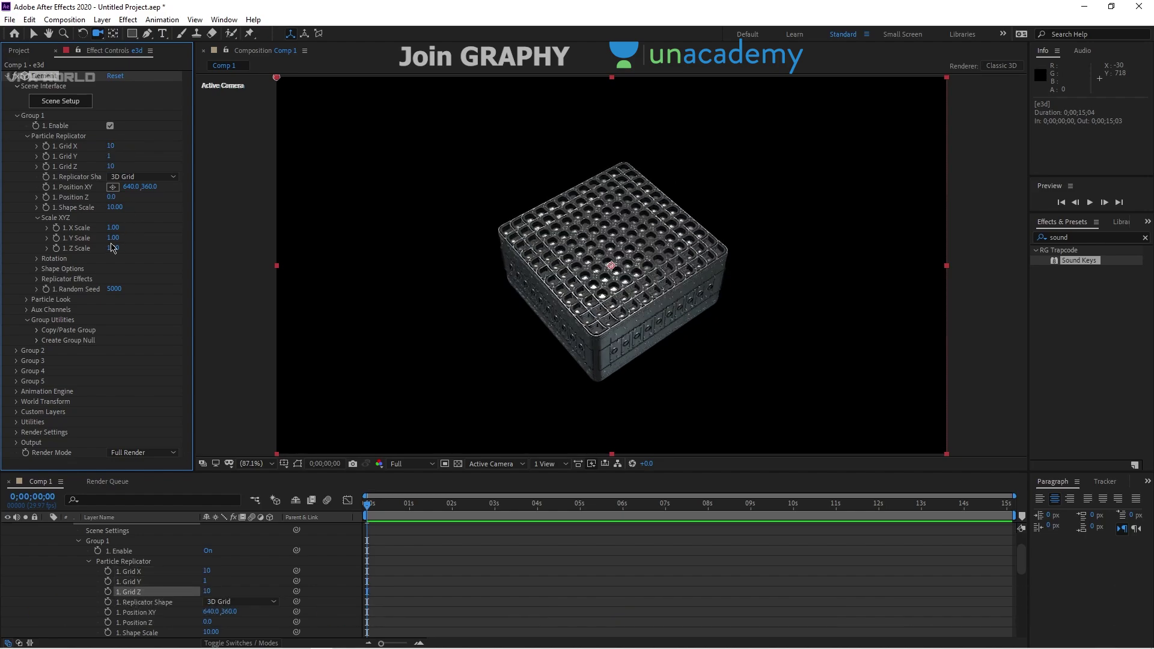
Step: Set the Group 1 replicator's X Scale and Z Scale to 3.50 and reframe the camera on the whole grid
scroll(620, 160, up, 10)
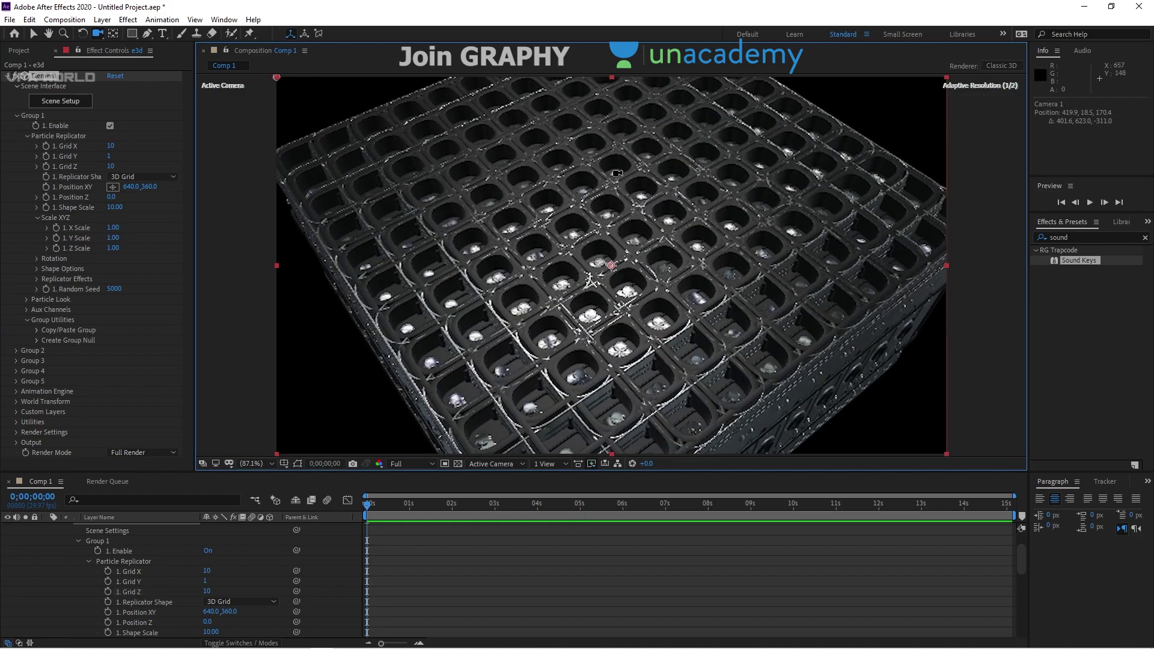
click(113, 227)
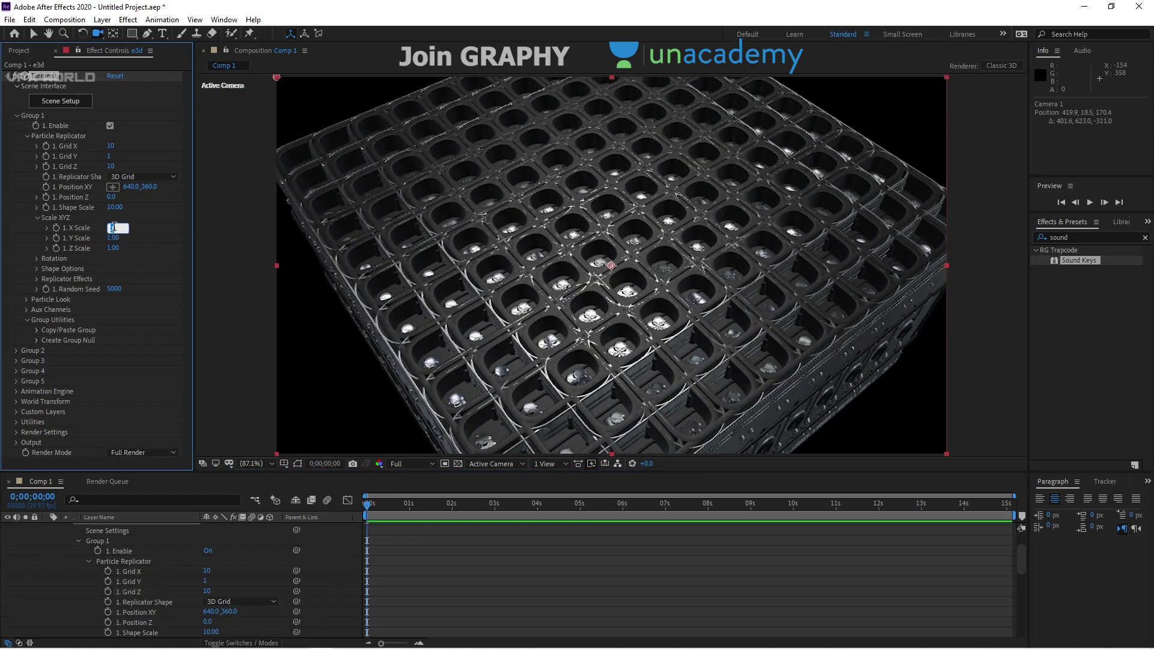
key(Tab)
key(Tab)
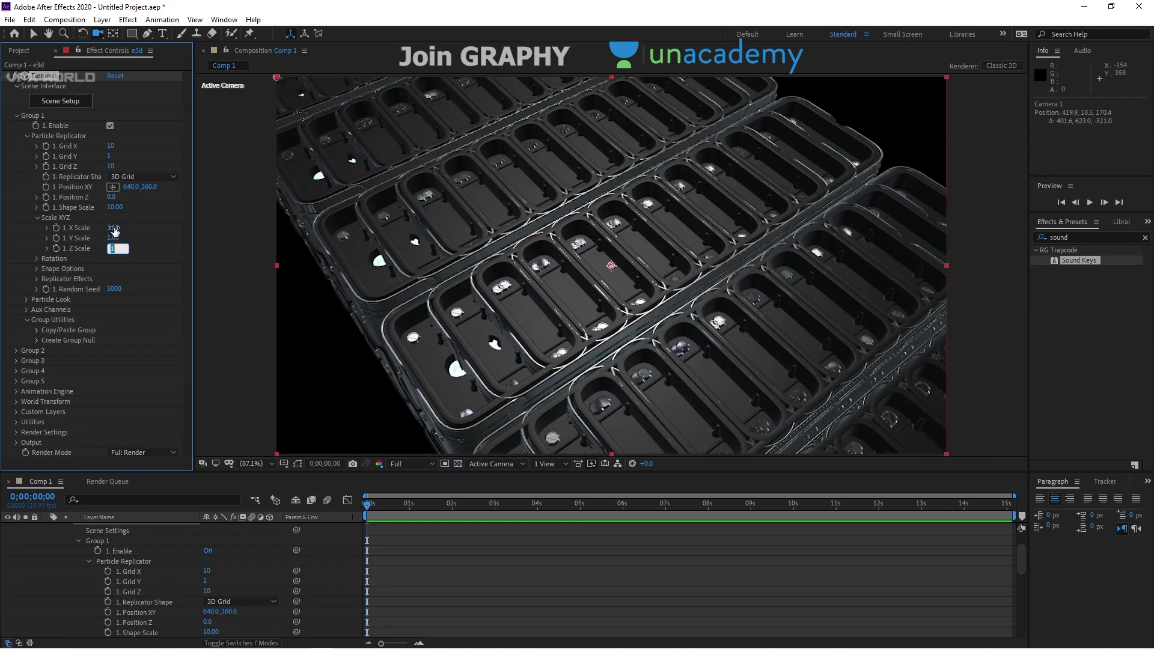
text(3.5)
key(Return)
drag(746, 324, 635, 287)
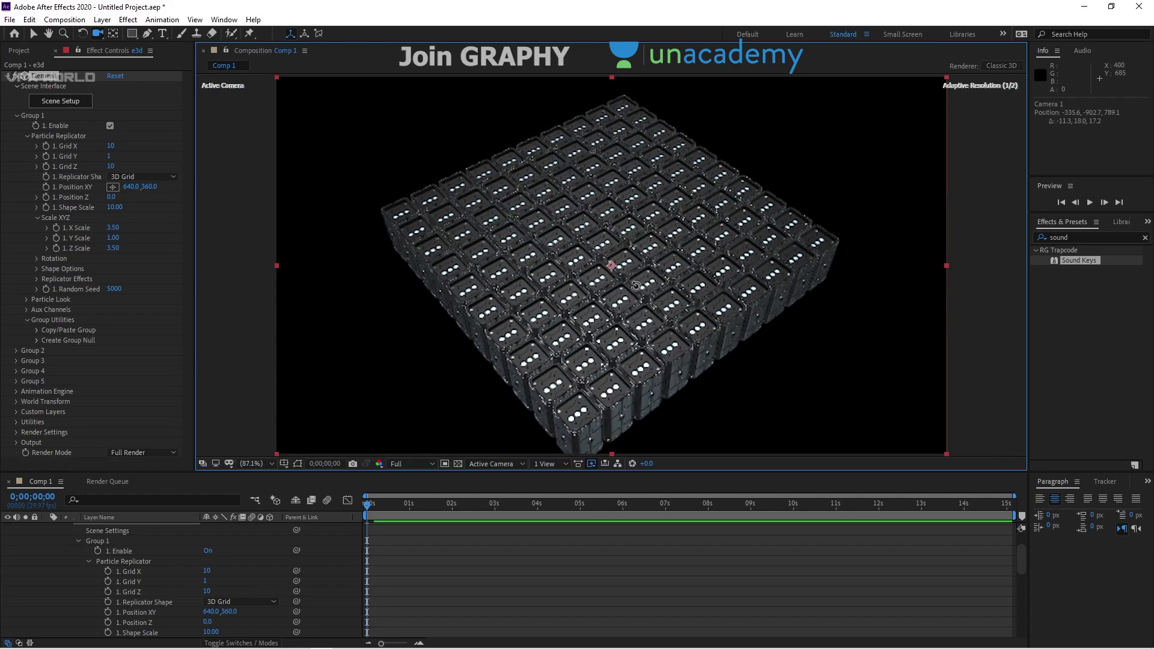
Step: Set Group 1's Particle Size Random to 50% and enable Multi-Object in its Particle Look
scroll(73, 576, up, 2)
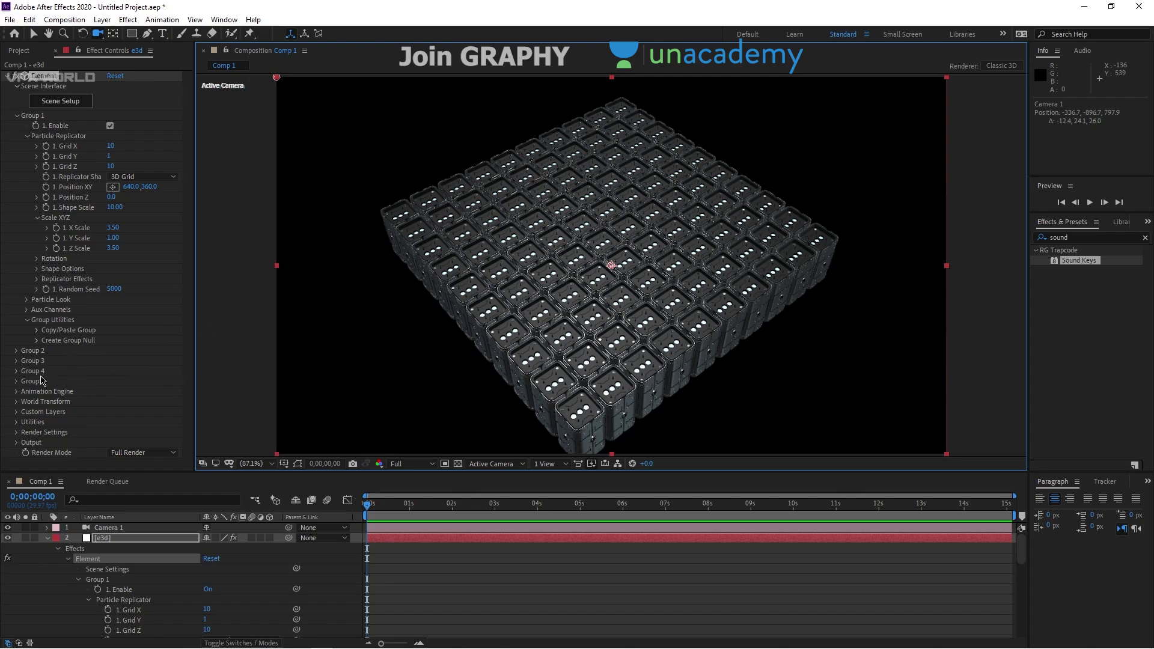
click(27, 300)
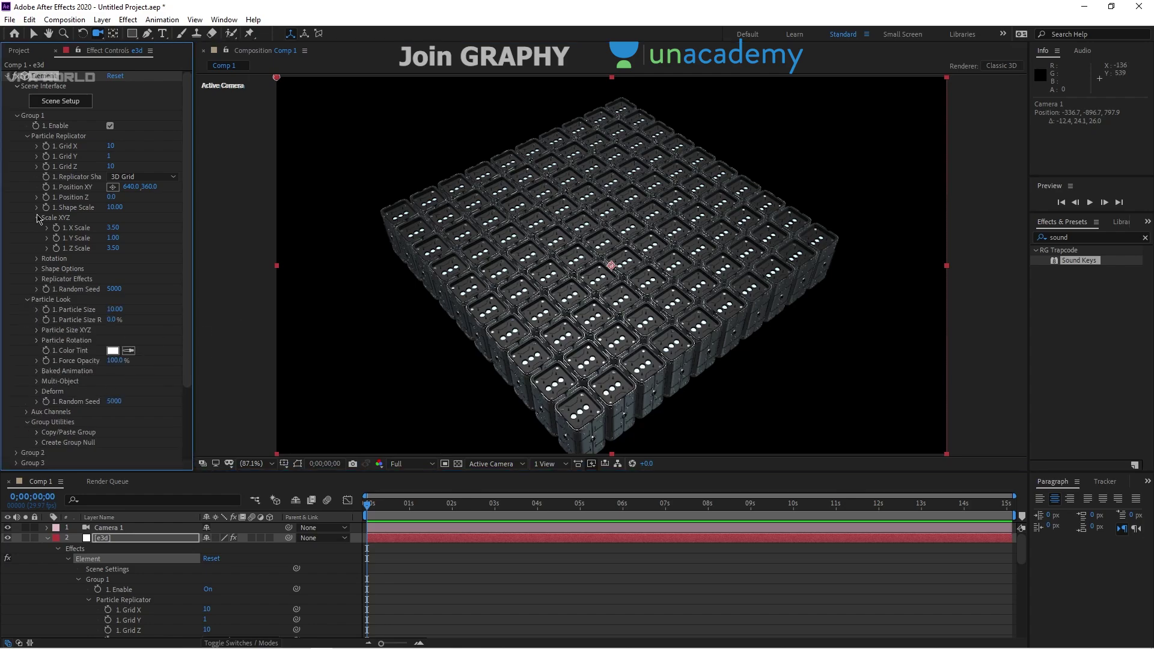
click(28, 136)
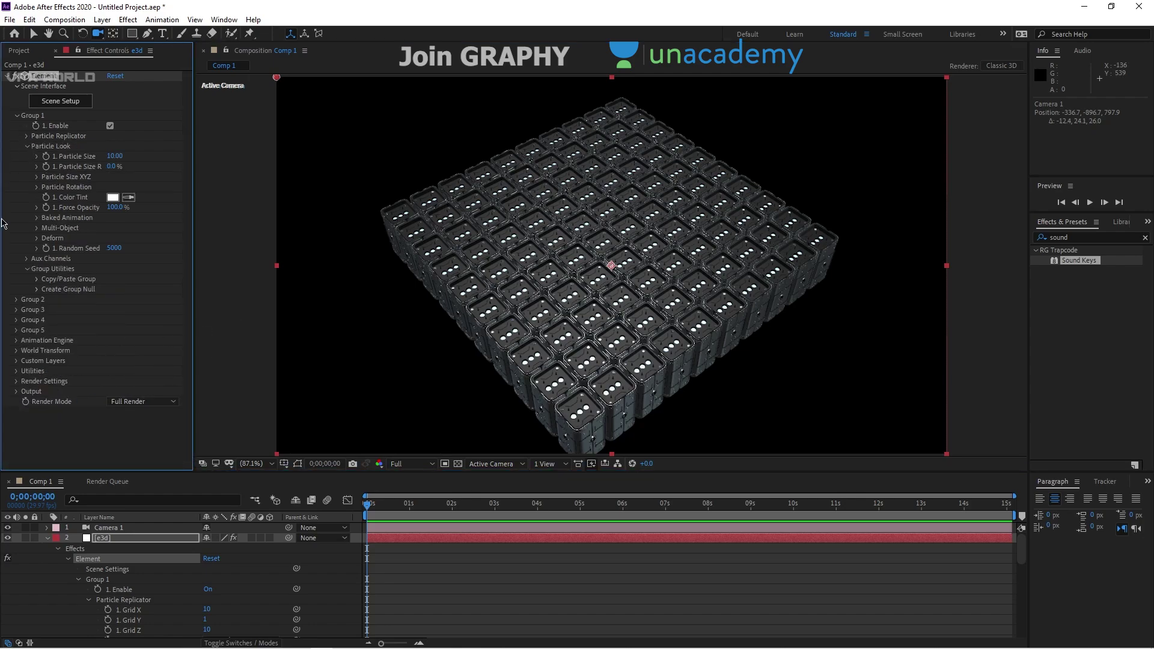
drag(194, 167, 211, 171)
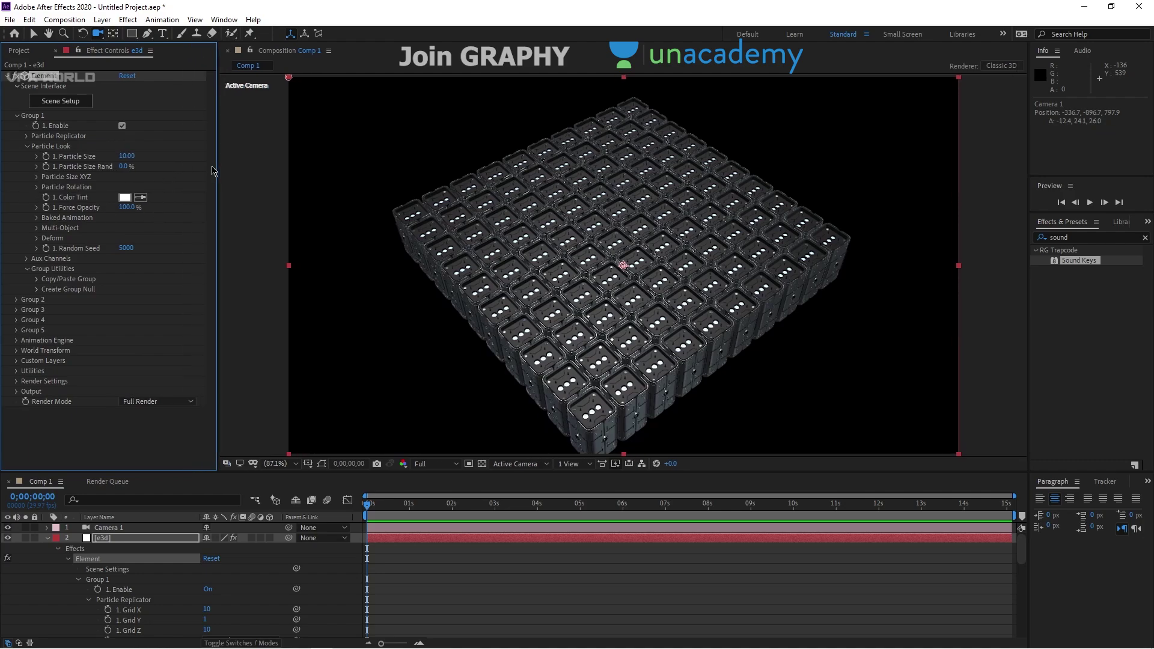
click(123, 167)
key(Return)
drag(625, 312, 168, 277)
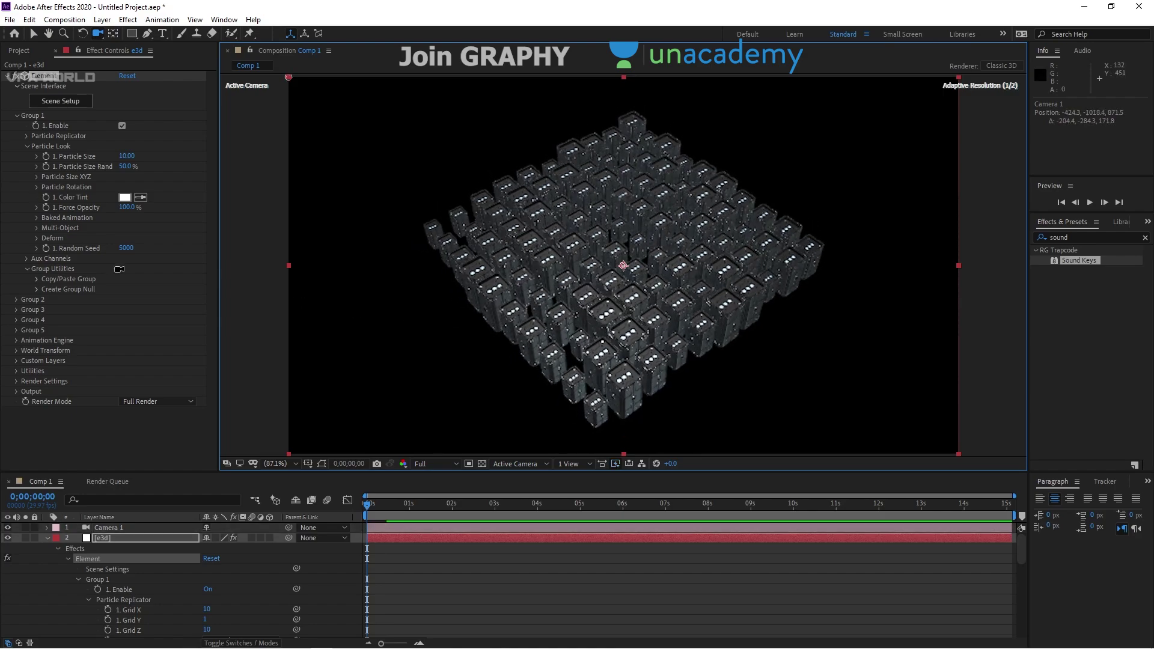
click(36, 229)
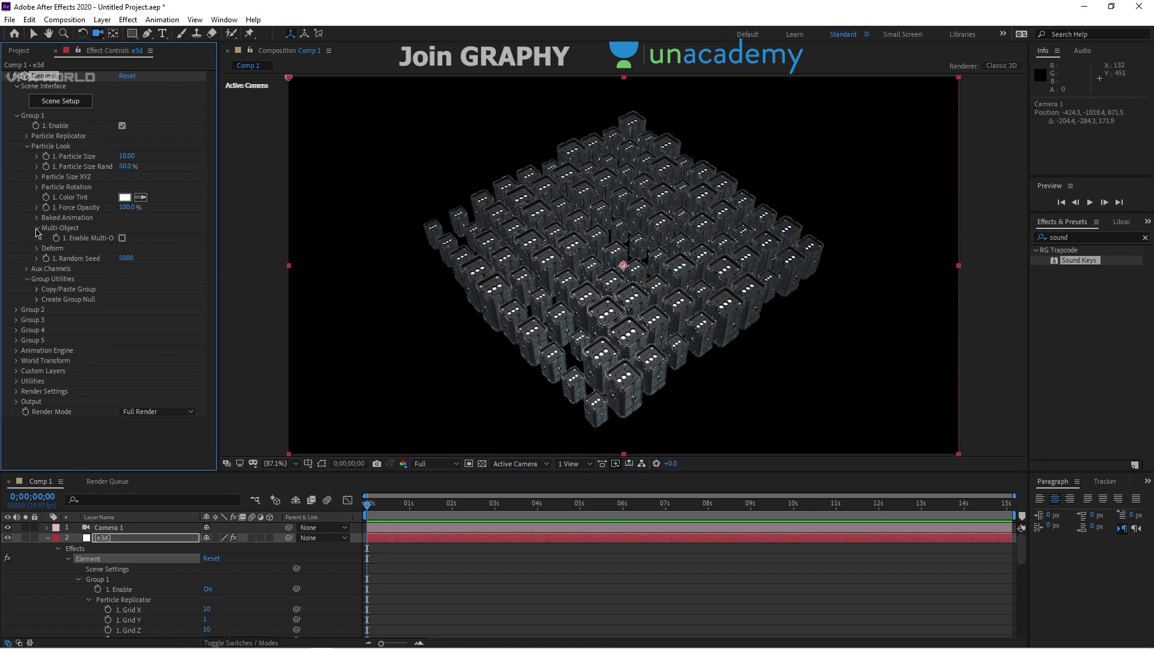
click(122, 238)
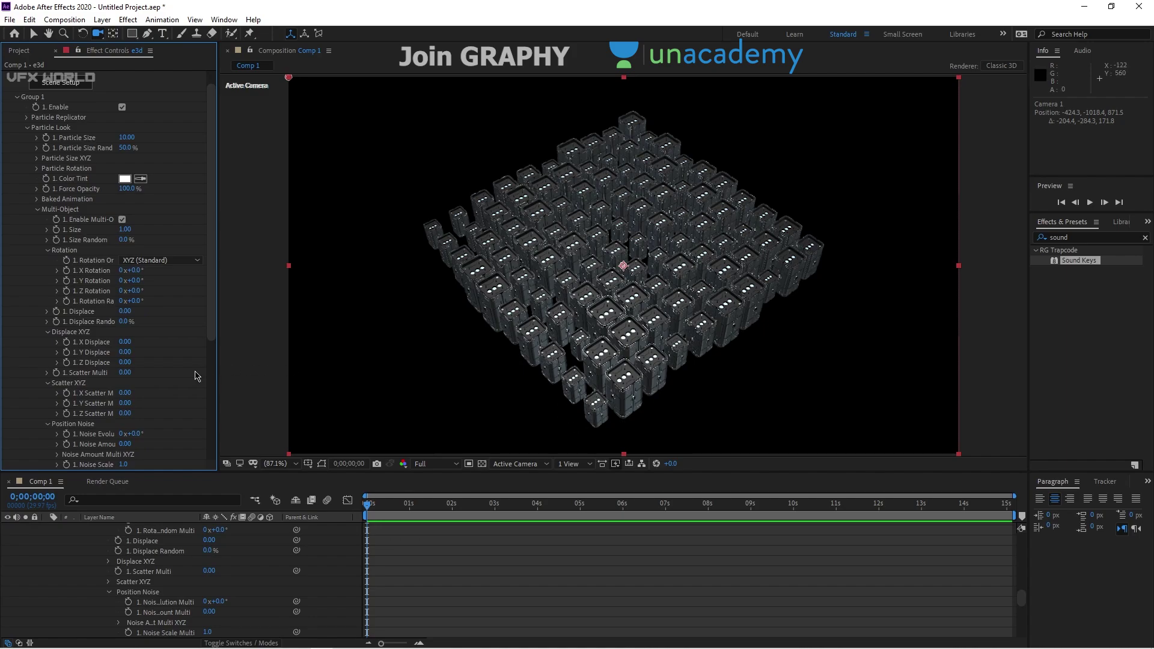
Step: Expand Noise Amount Multi XYZ in Group 1's Multi-Object Position Noise settings and widen the effect controls area so the parameter names are readable
scroll(197, 376, down, 3)
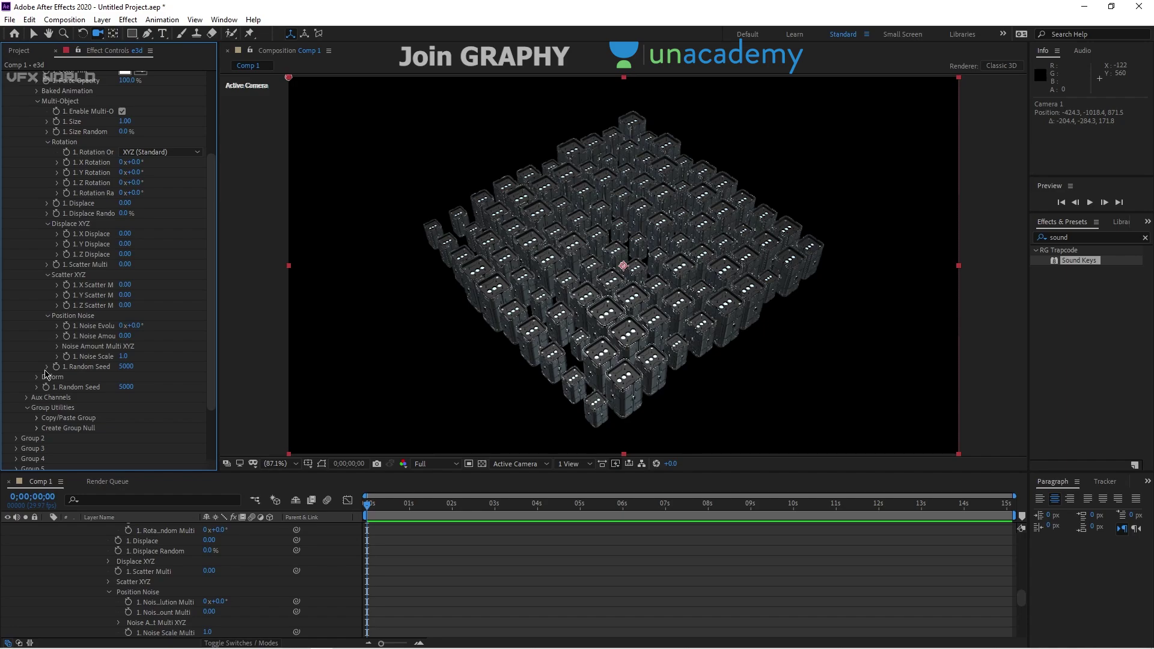
scroll(58, 350, down, 2)
click(58, 292)
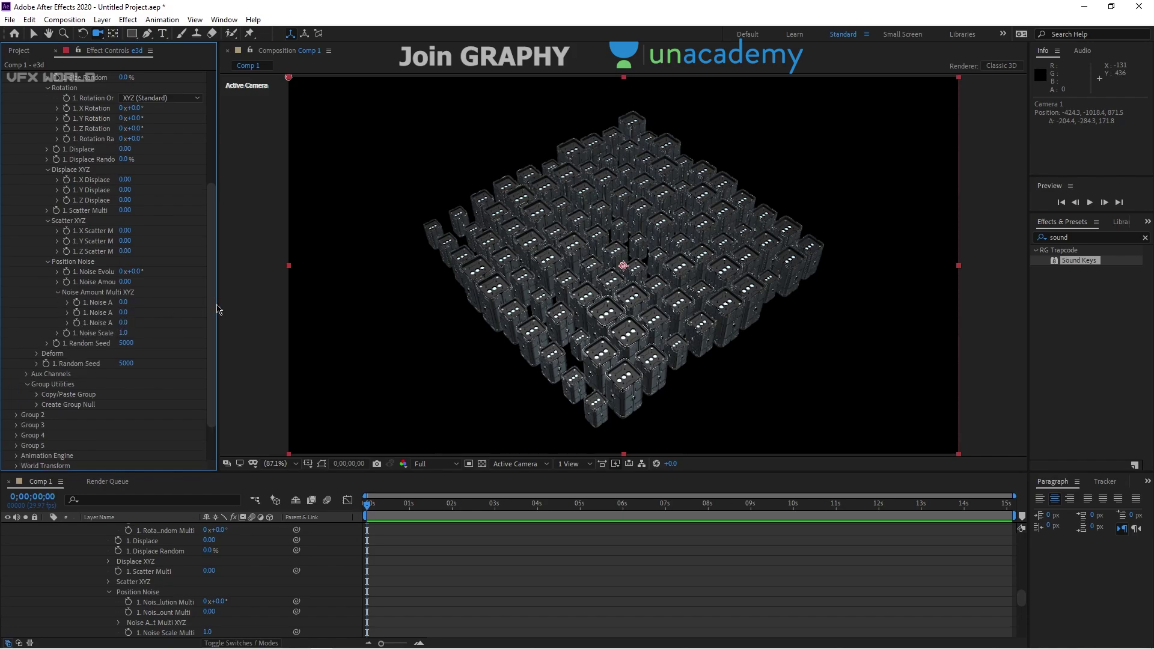
drag(225, 304, 319, 309)
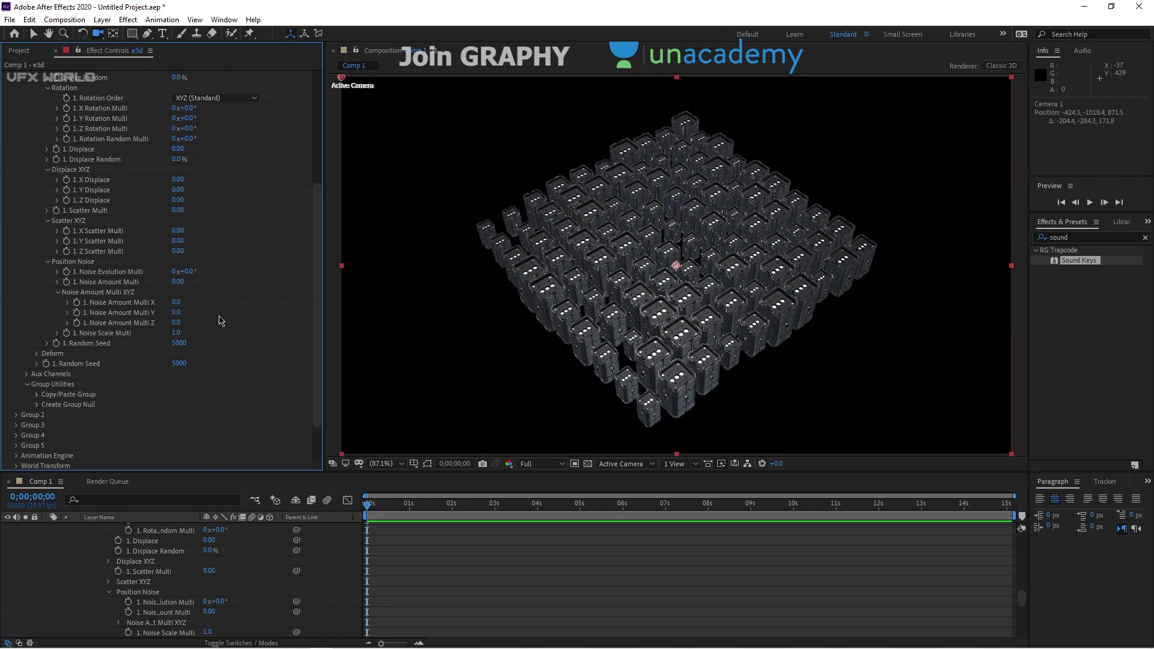
drag(324, 361, 305, 363)
mouse_move(169, 314)
mouse_down()
mouse_move(162, 326)
mouse_move(172, 324)
mouse_up()
key(ctrl+z)
key(ctrl+z)
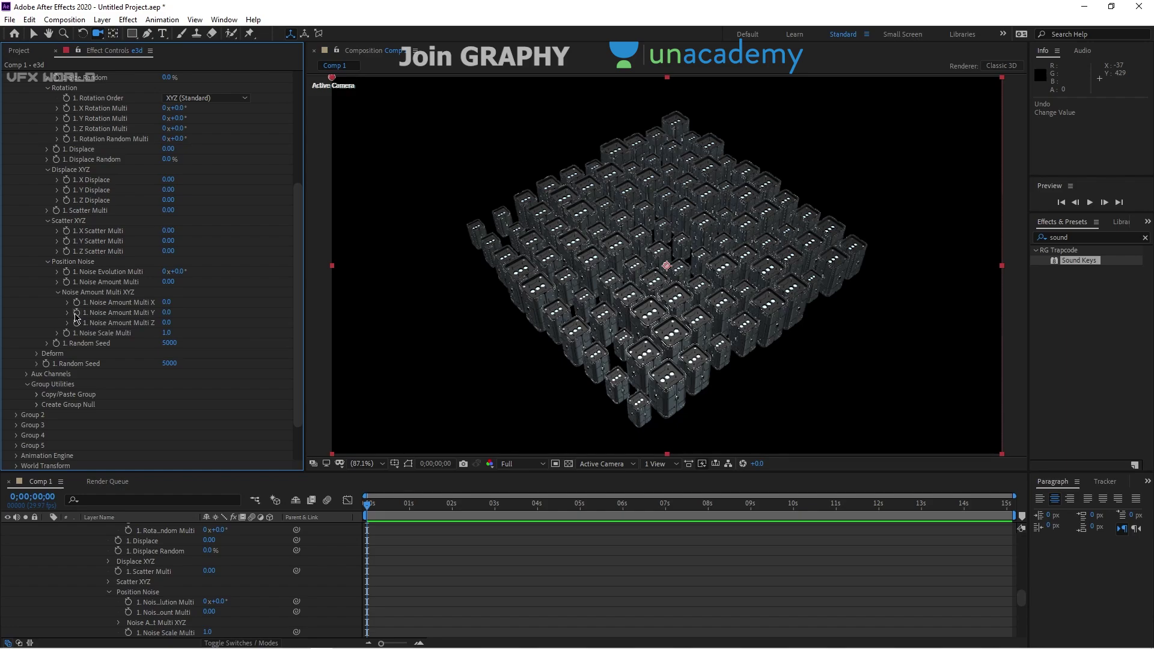
Step: Add an expression to Group 1's Noise Amount Multi Y that links it to the sound key layer's Sound Keys Output 1
alt+click(76, 313)
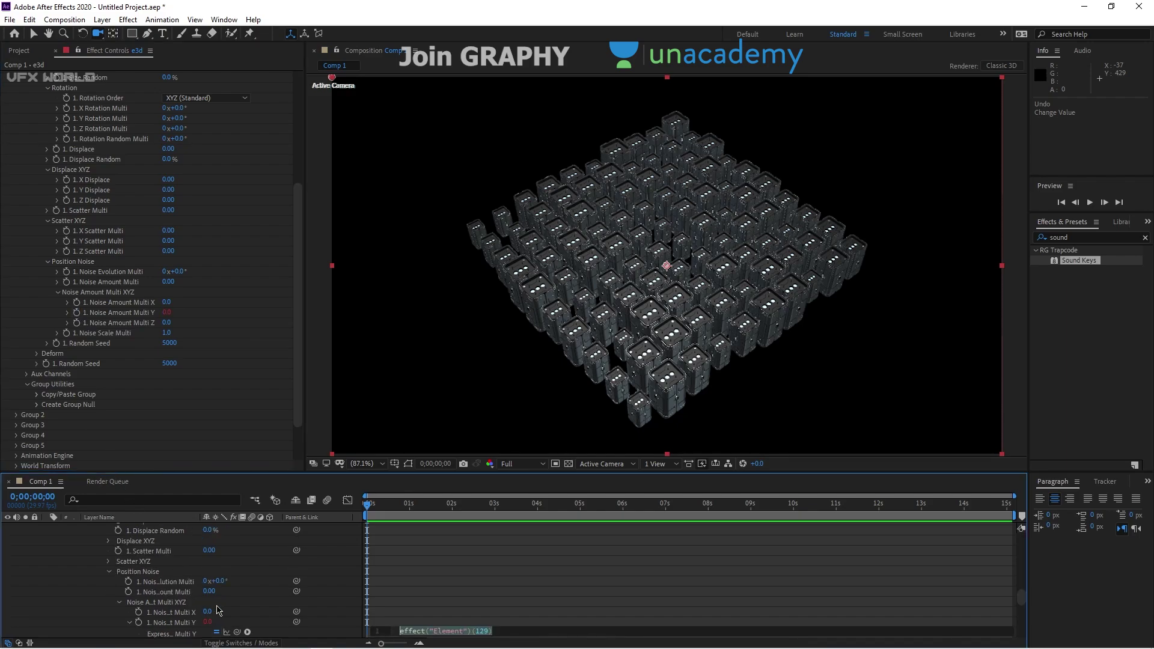
scroll(252, 604, down, 10)
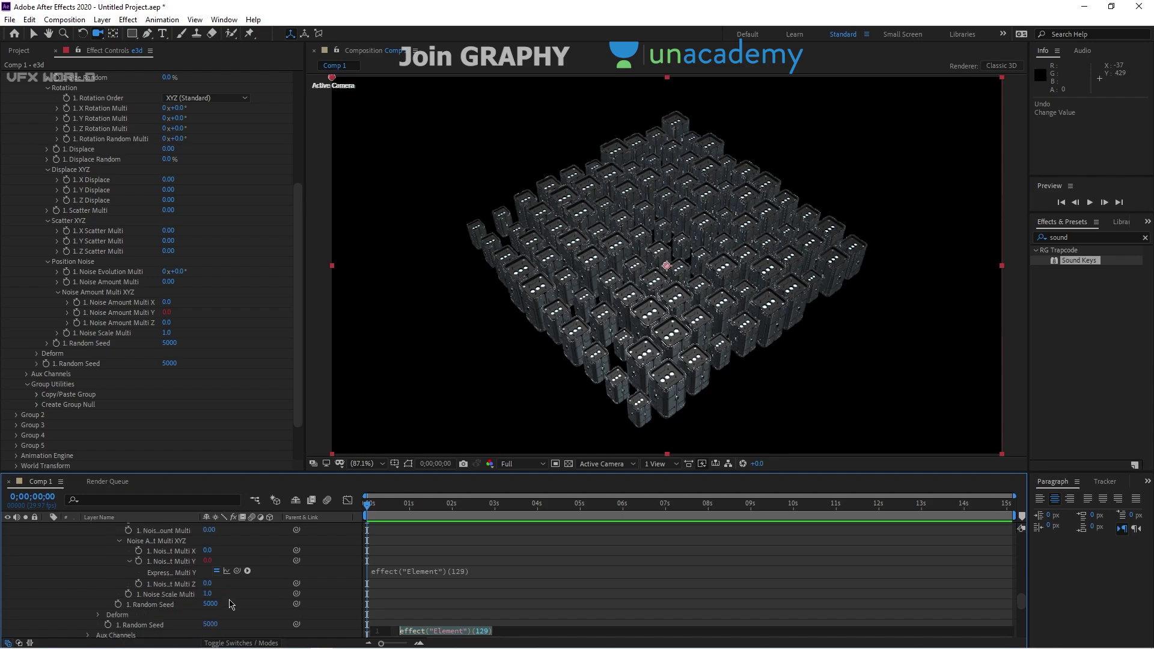
click(140, 622)
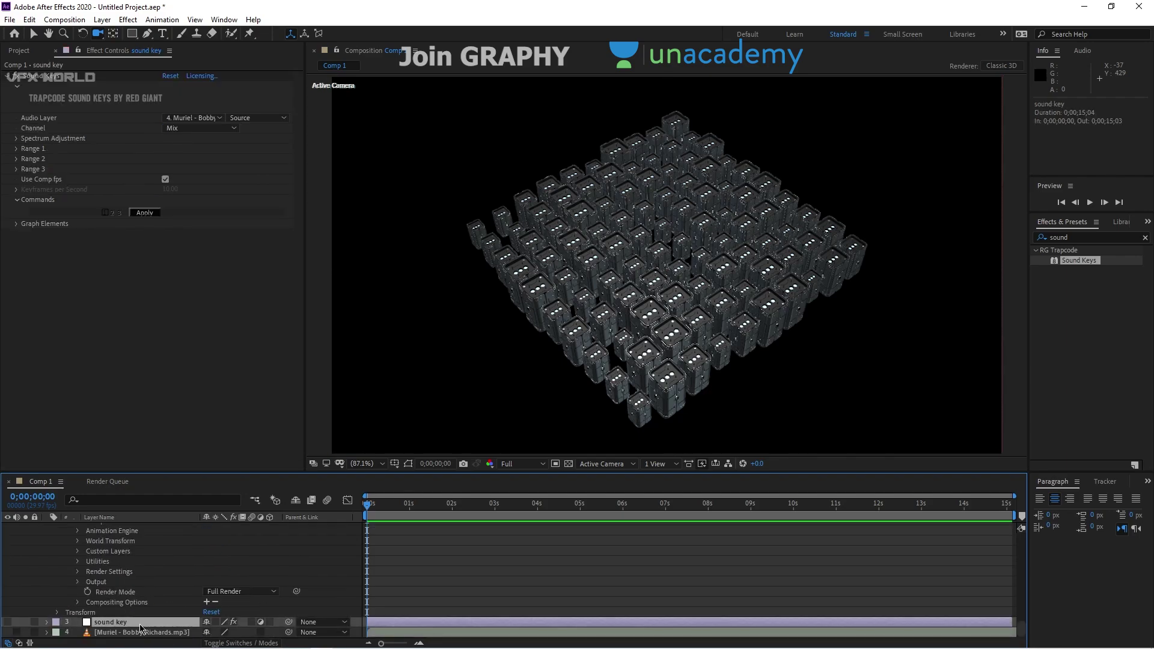
key(u)
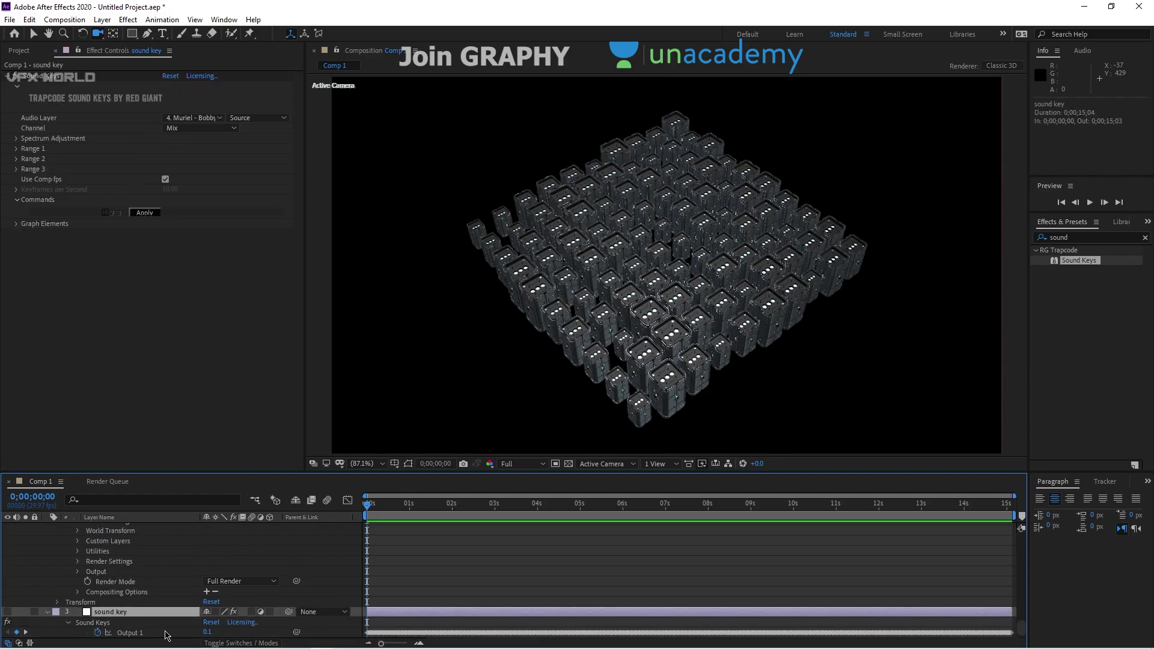
scroll(244, 612, up, 5)
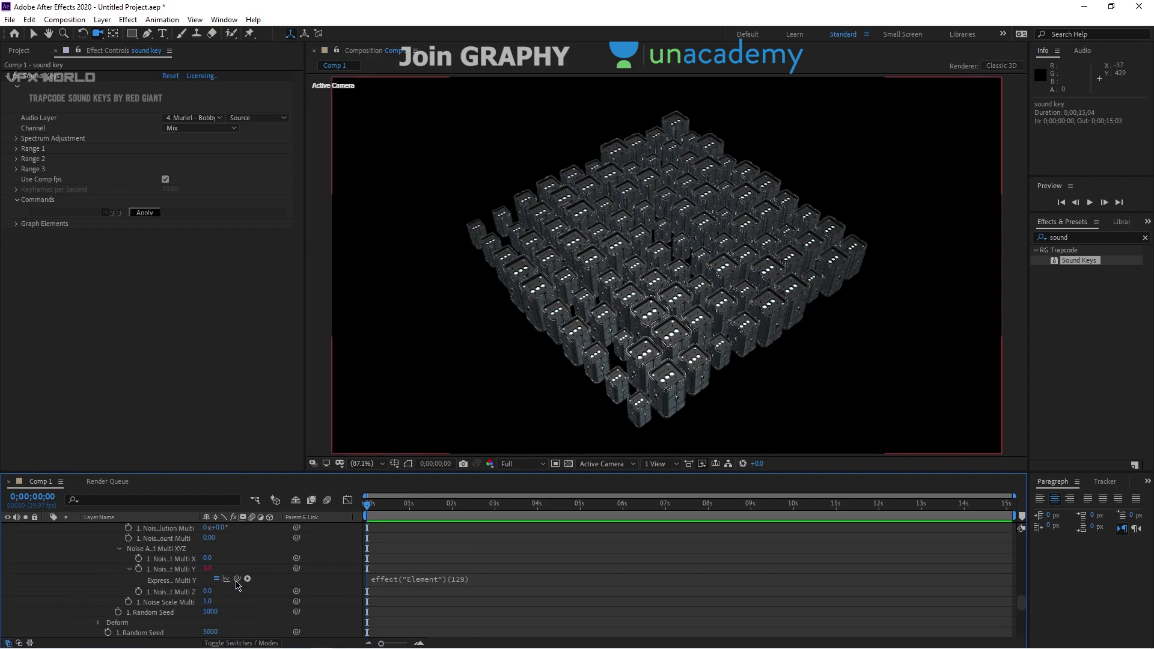
scroll(234, 591, up, 1)
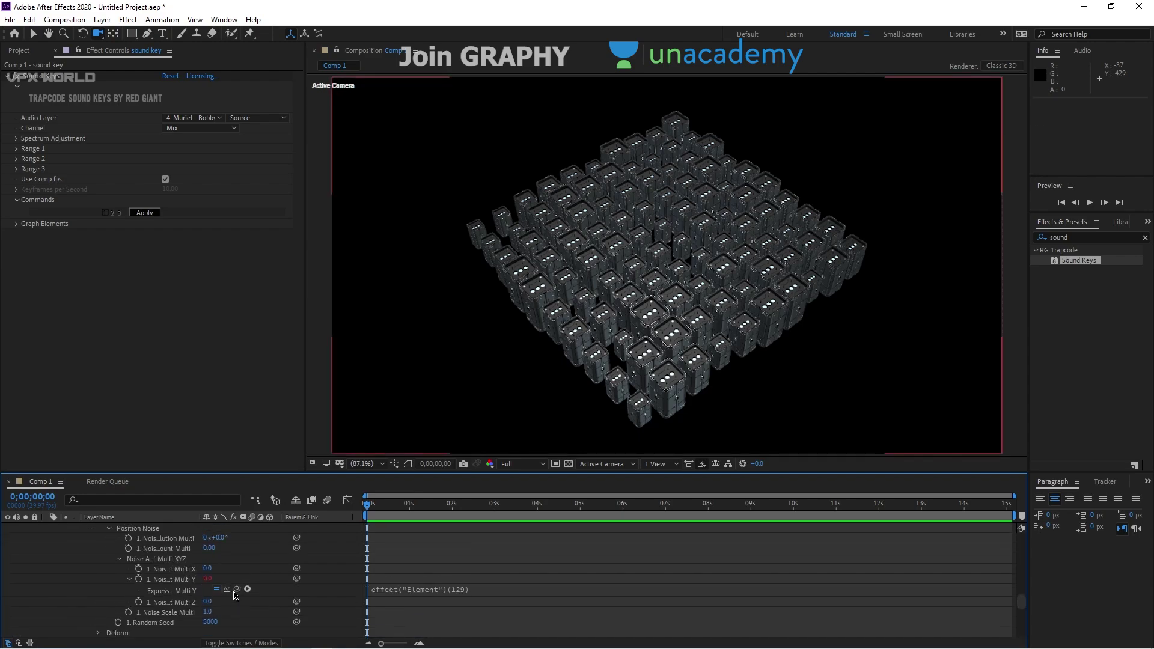
mouse_move(238, 593)
mouse_down()
mouse_move(221, 625)
mouse_move(176, 628)
mouse_up()
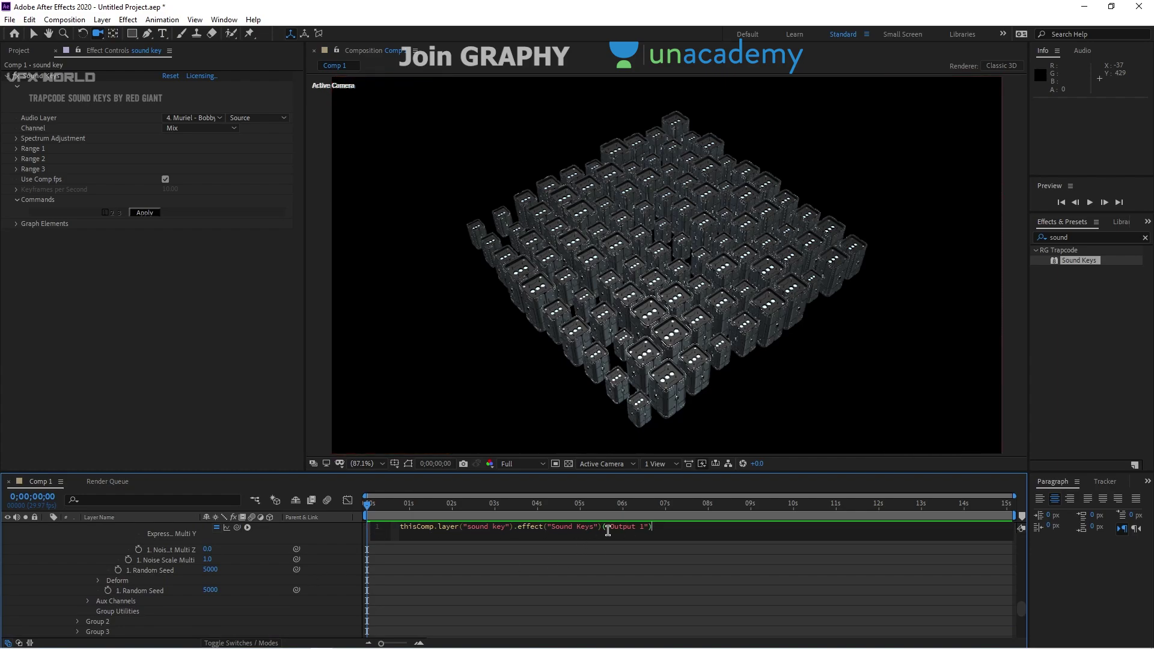
Step: Scrub and play back the composition to check the vertical movement of the grid driven by the music
click(373, 508)
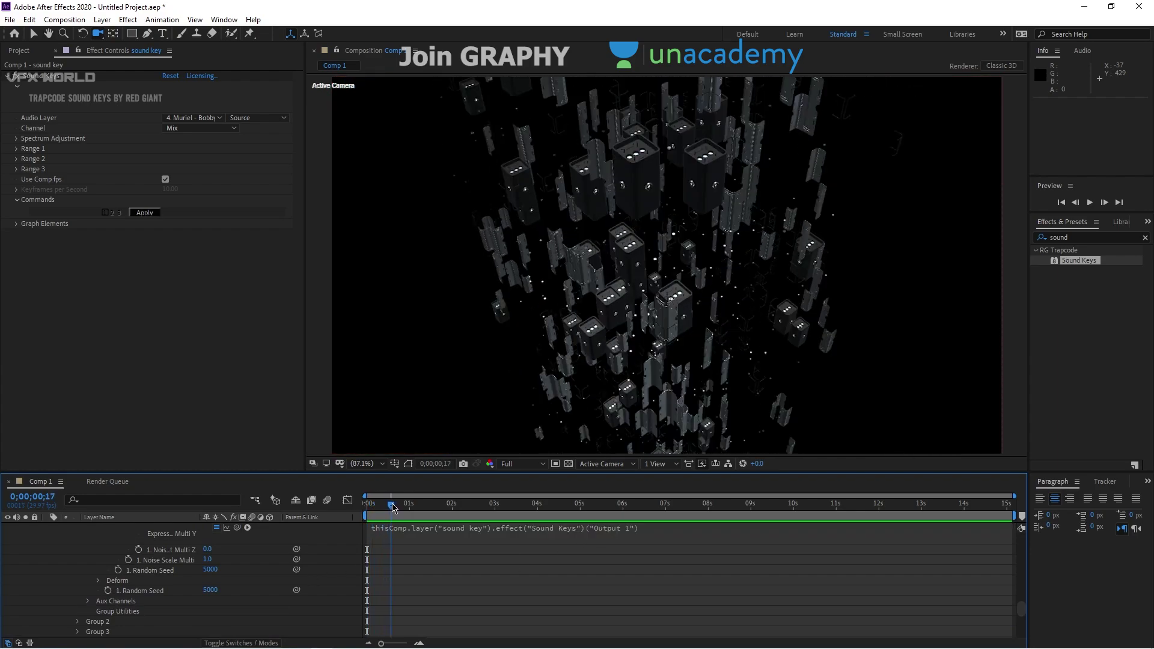
key(space)
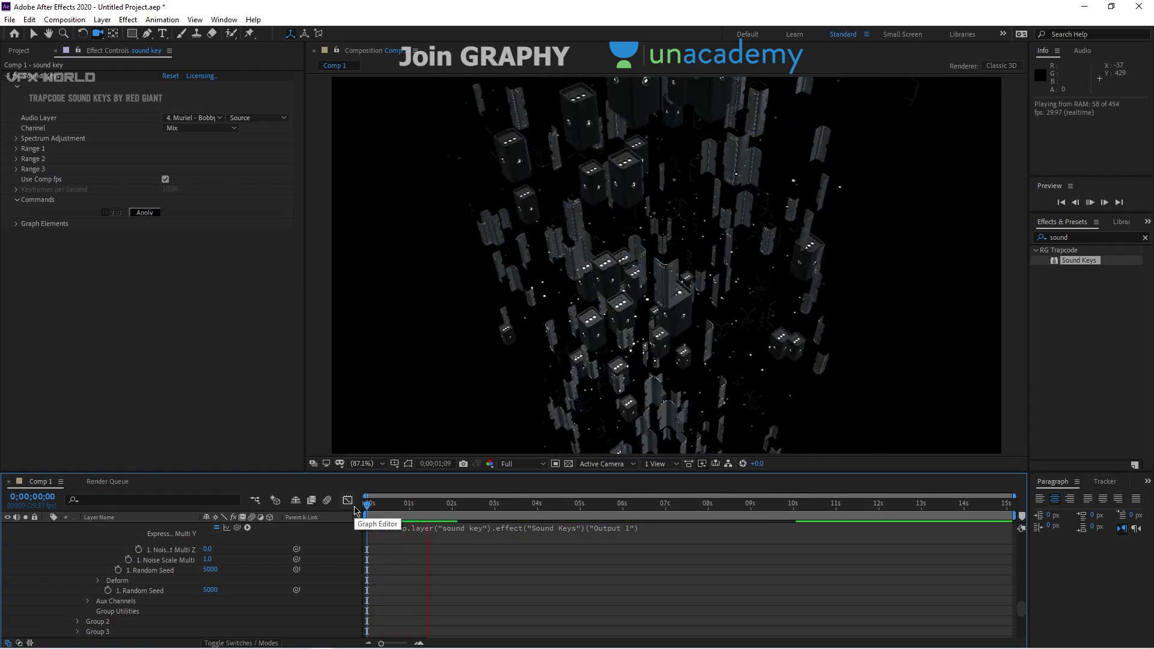
key(space)
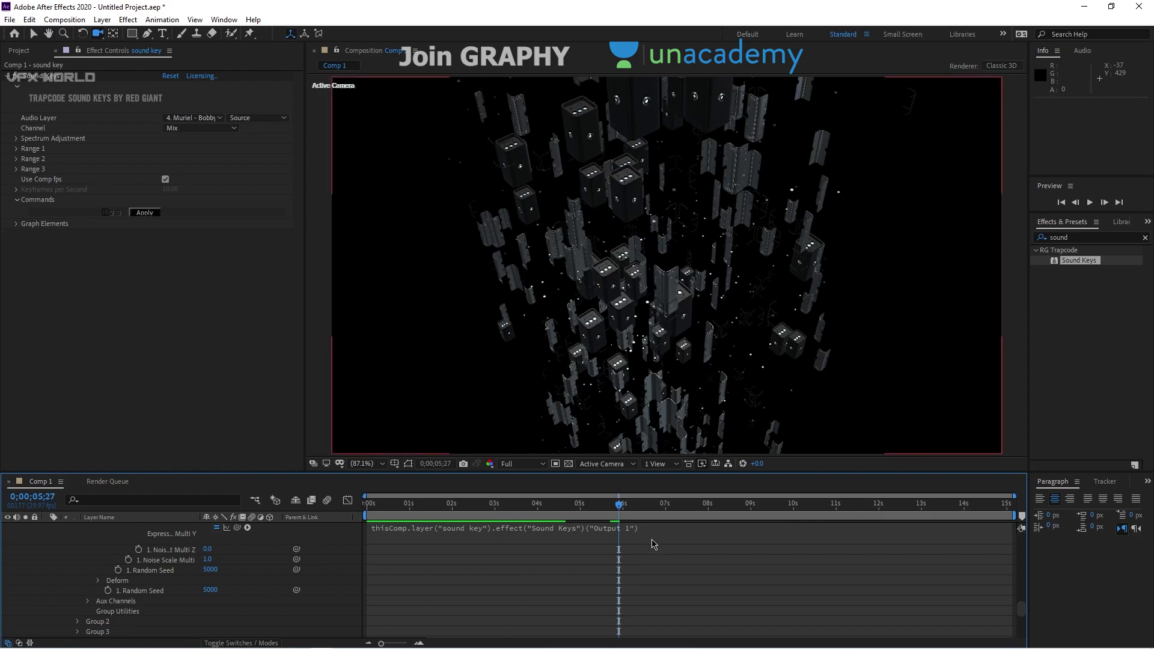
Step: Append /50 to the Noise Amount Multi Y expression and play back the reduced movement
click(654, 528)
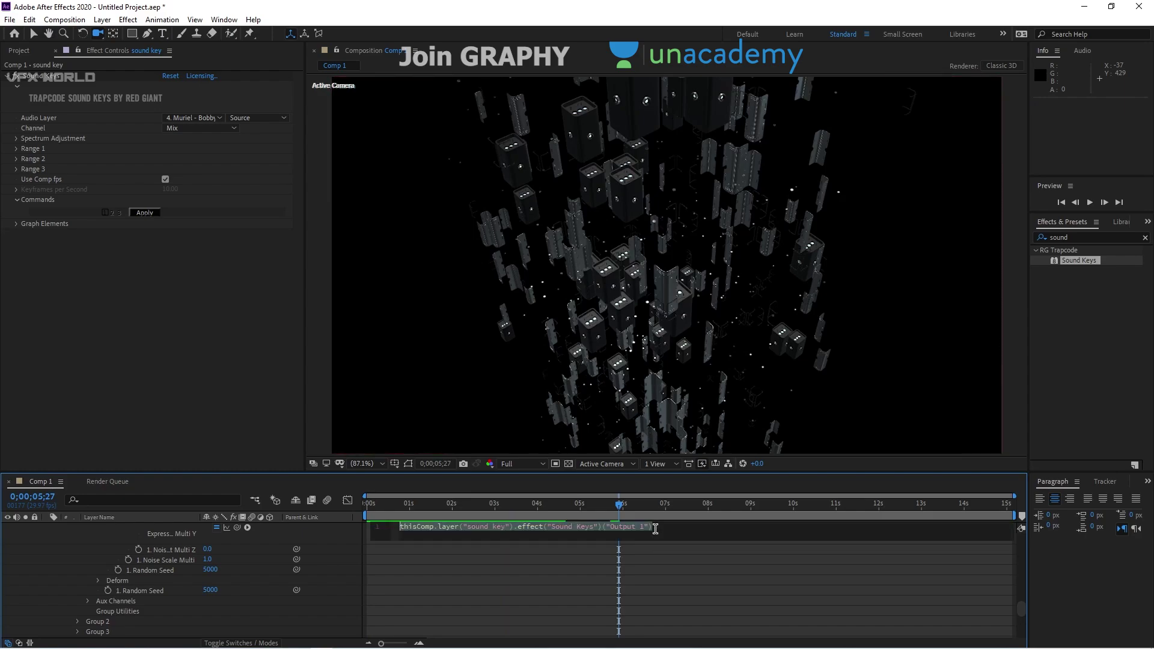
click(661, 528)
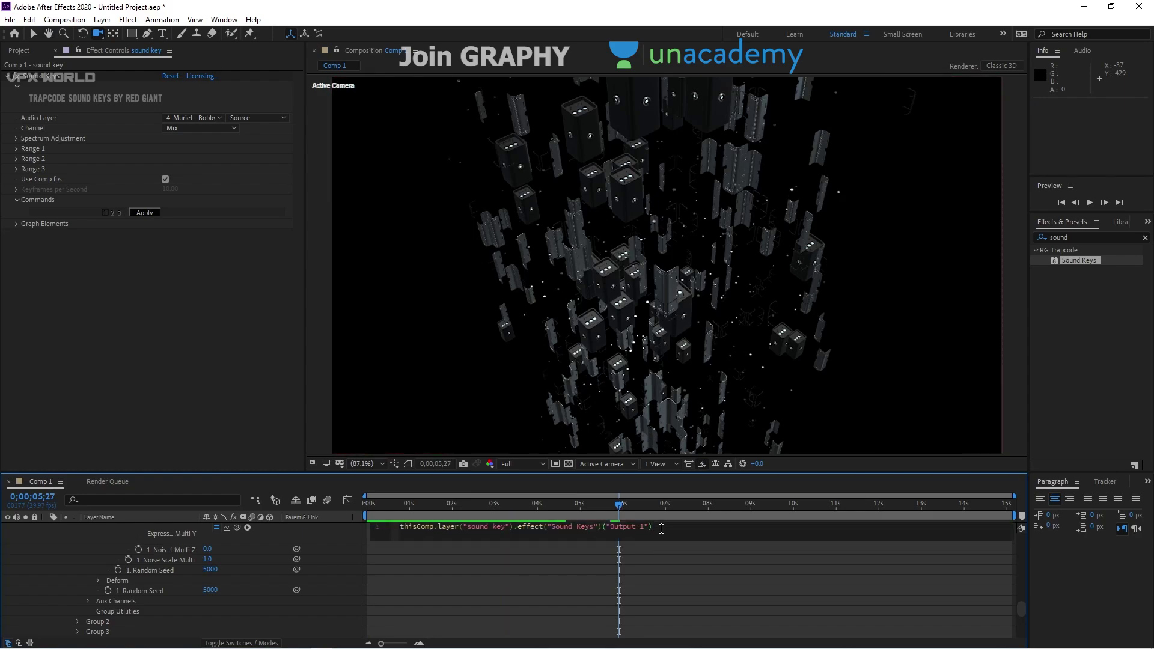
text(/50)
key(KP_Enter)
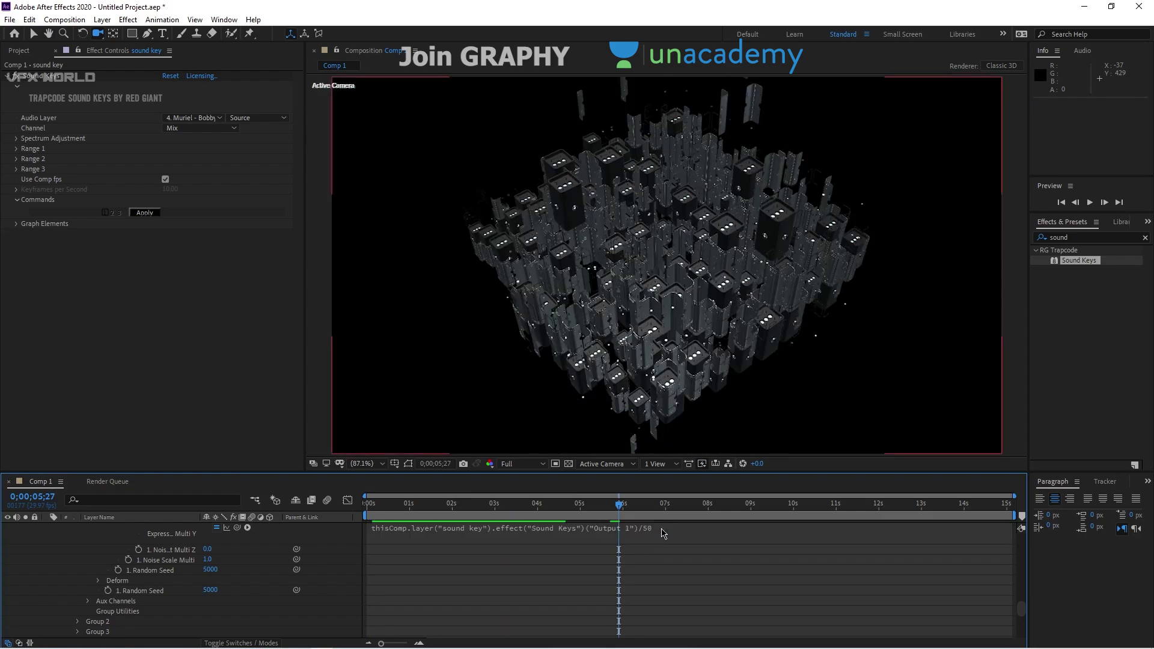
key(space)
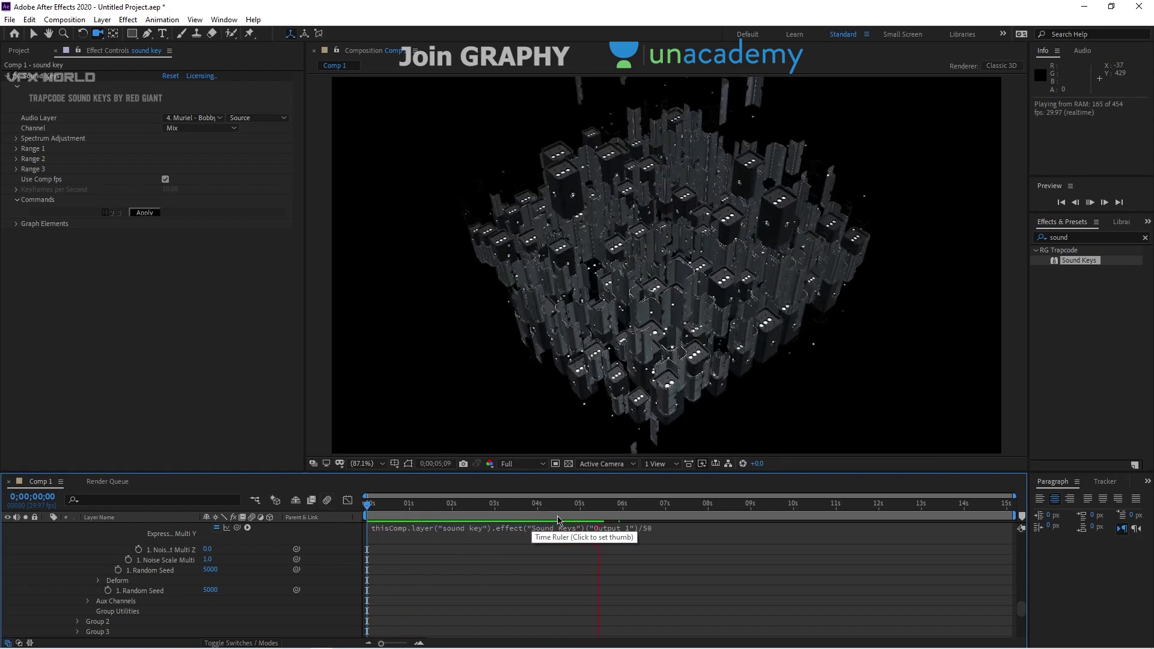
key(space)
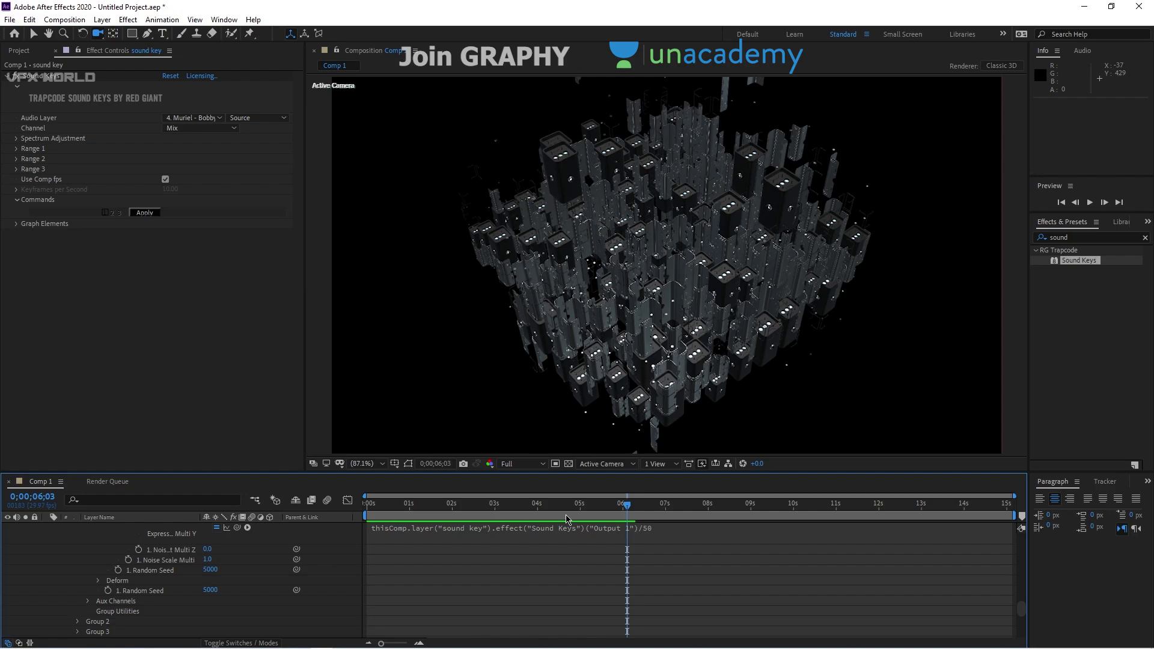
Step: Add an expression to Group 1's Noise Amount Multi Z on the e3d layer, linking it to the sound key layer's Output 1 divided by 250
scroll(541, 518, up, 5)
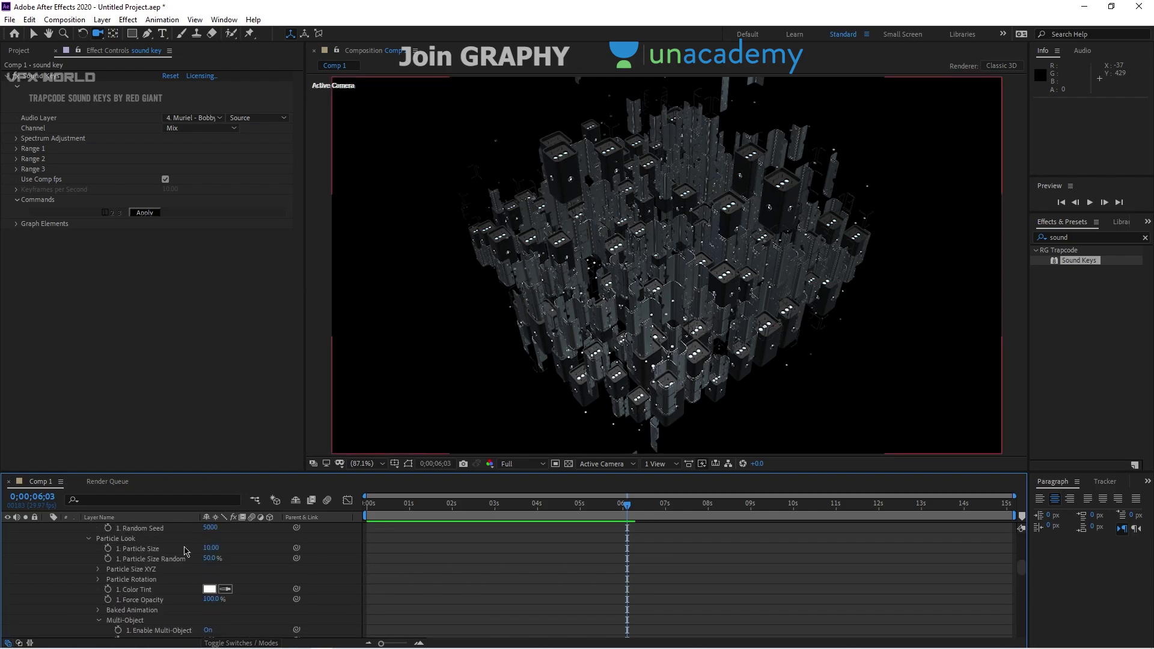
key(Home)
scroll(180, 577, up, 10)
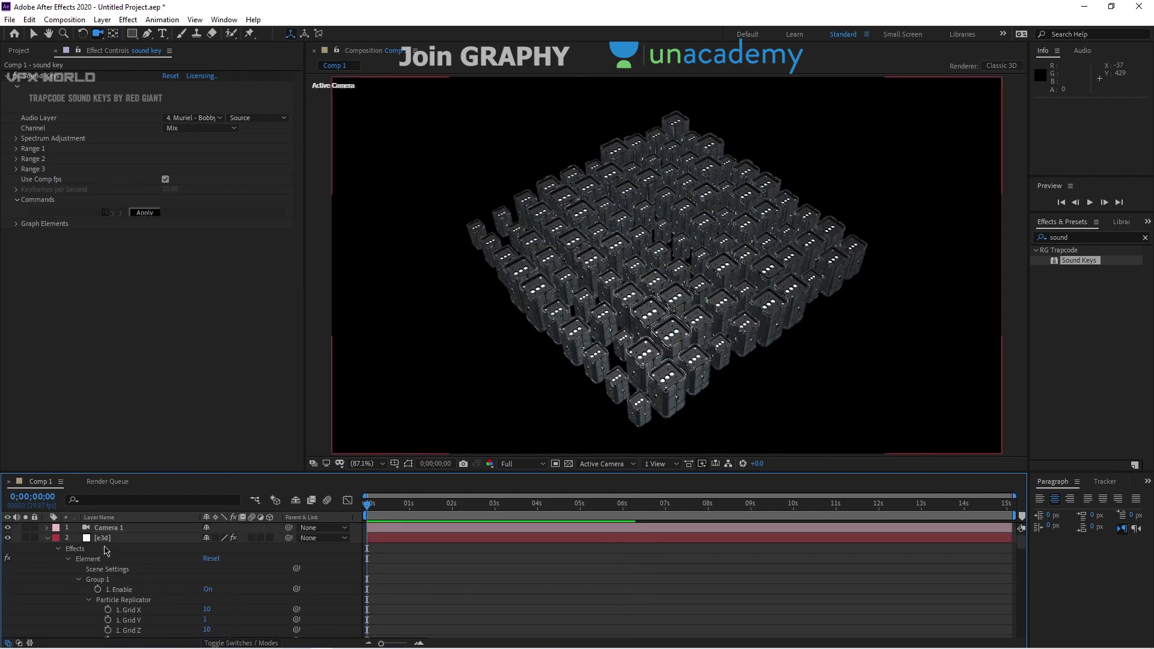
click(115, 539)
scroll(98, 313, down, 8)
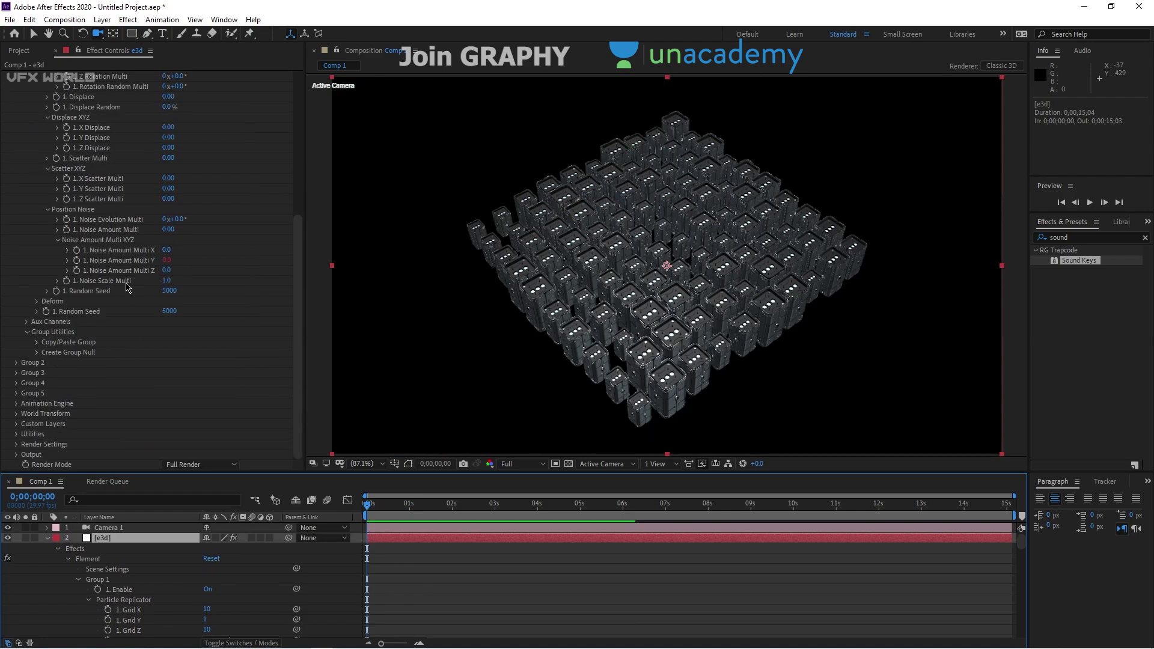
drag(165, 272, 166, 275)
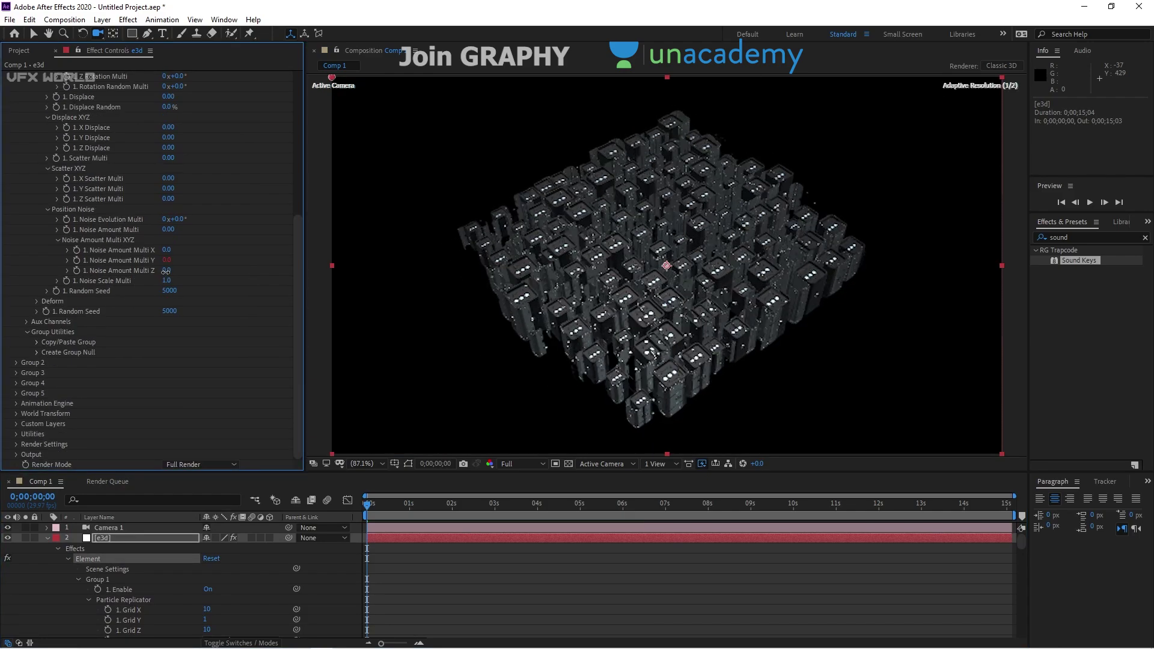
alt+click(77, 271)
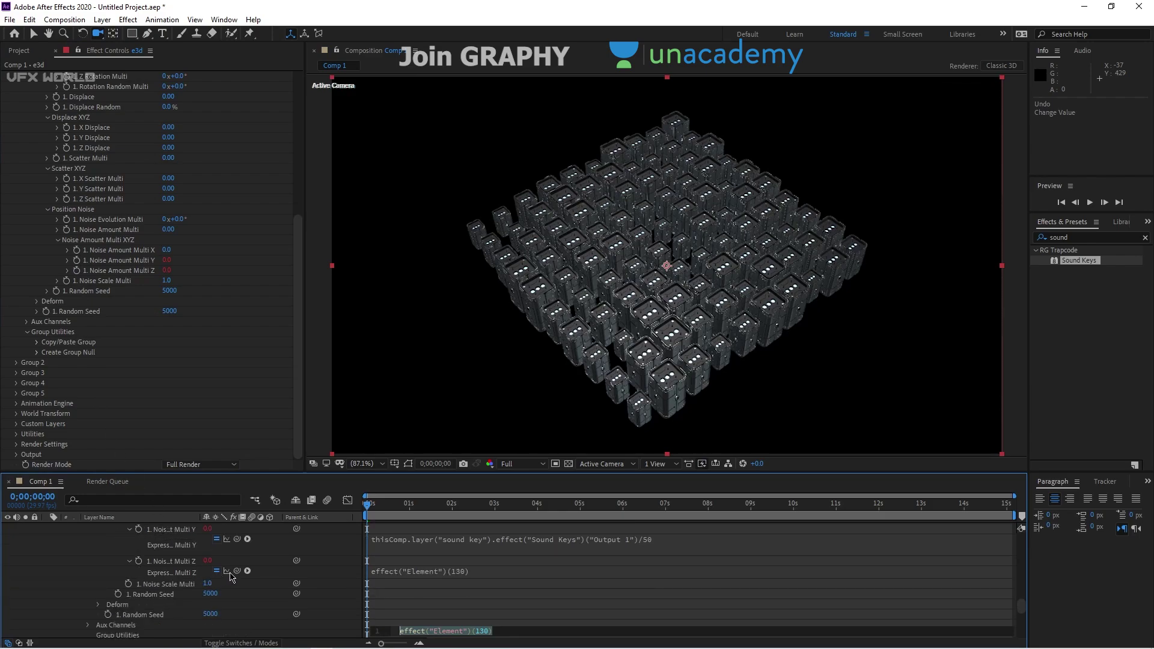
drag(216, 626, 184, 627)
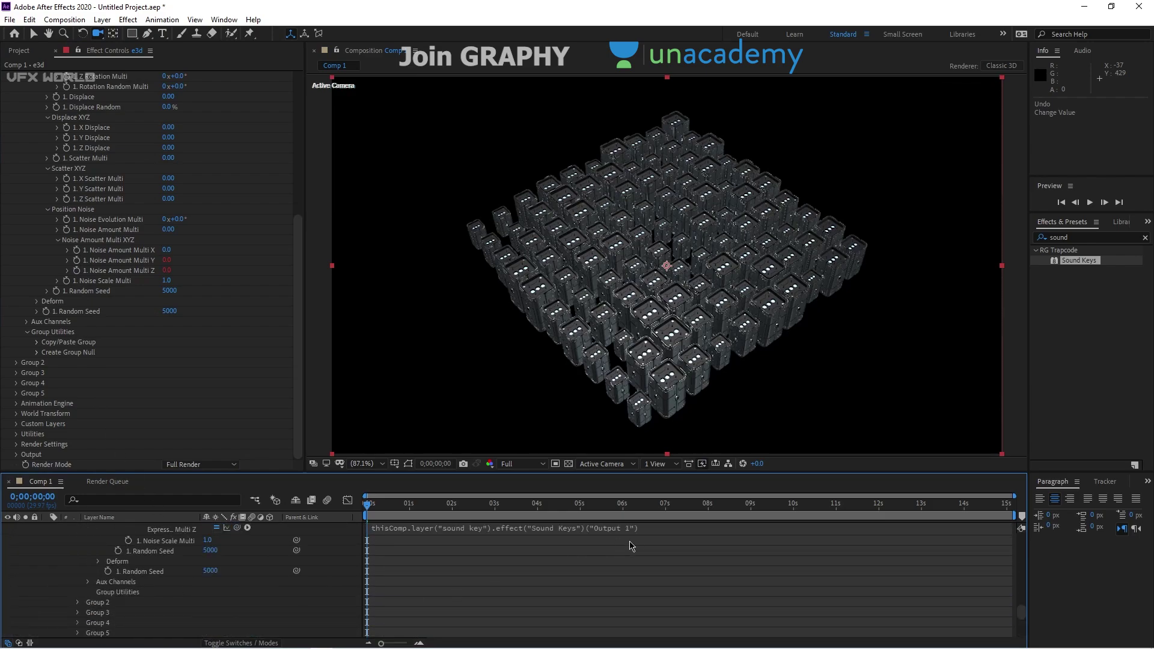
click(657, 528)
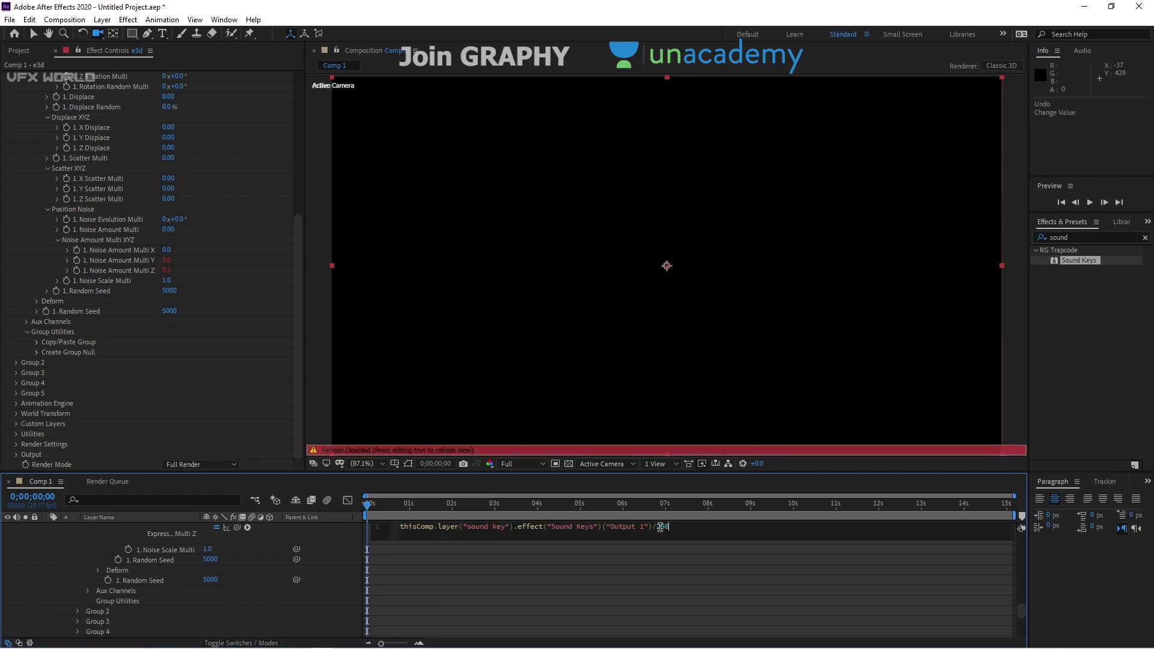
key(KP_Enter)
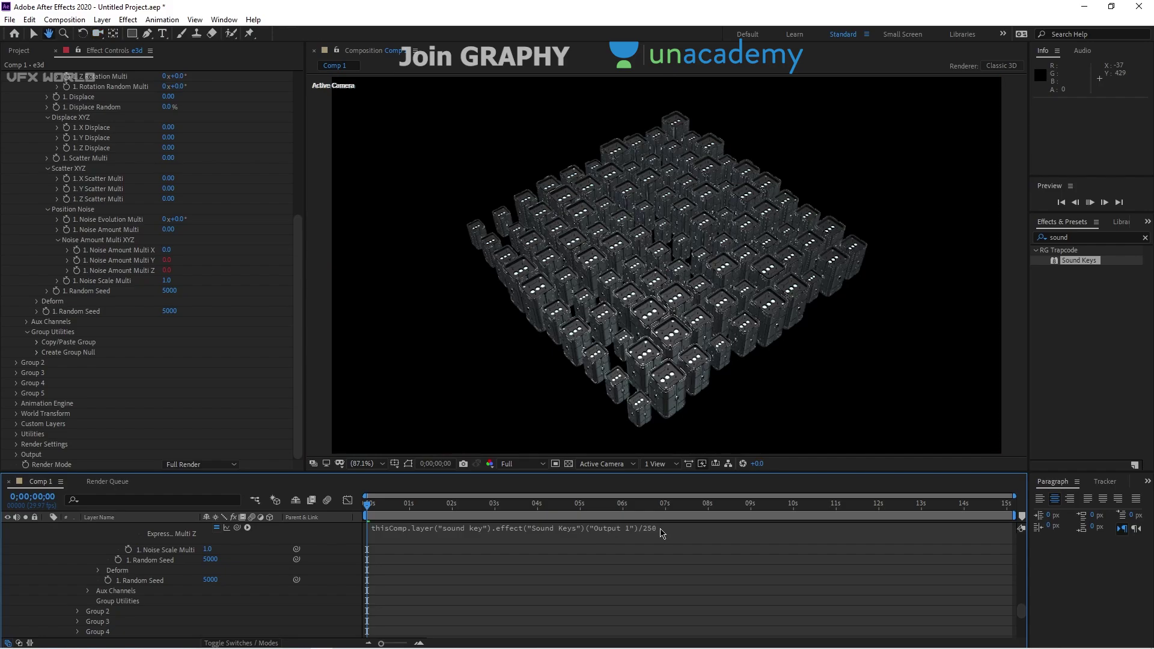
Step: Play and scrub the animation to check the combined Y and Z noise, and return to the first frame
key(space)
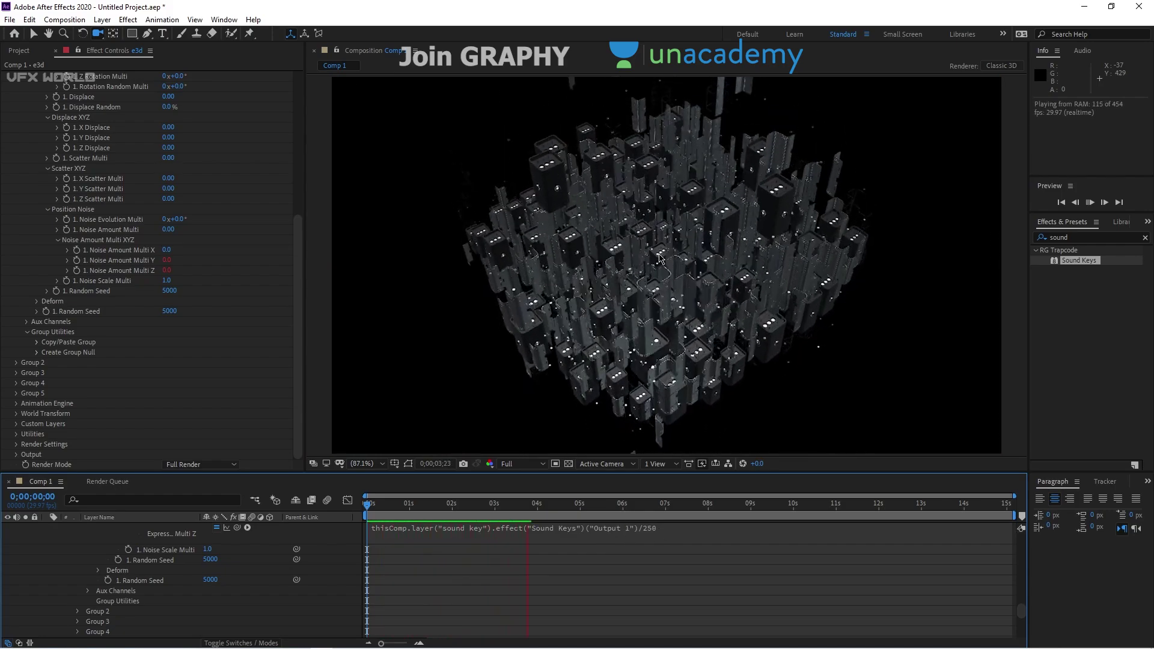
click(554, 509)
drag(551, 510, 413, 509)
key(Home)
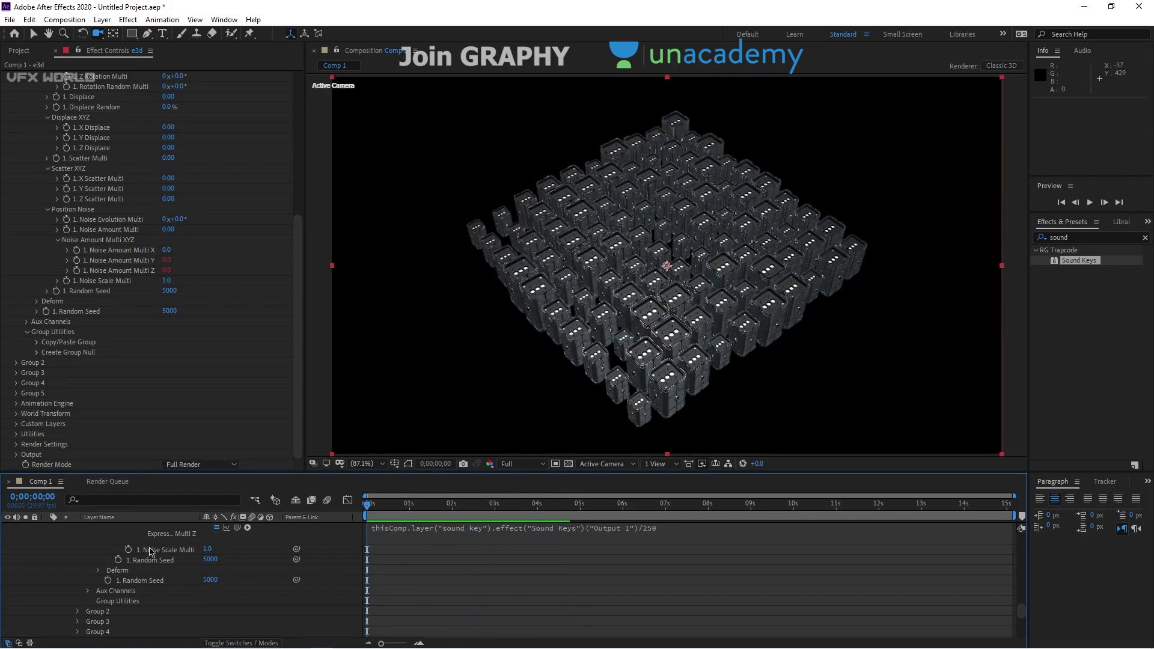
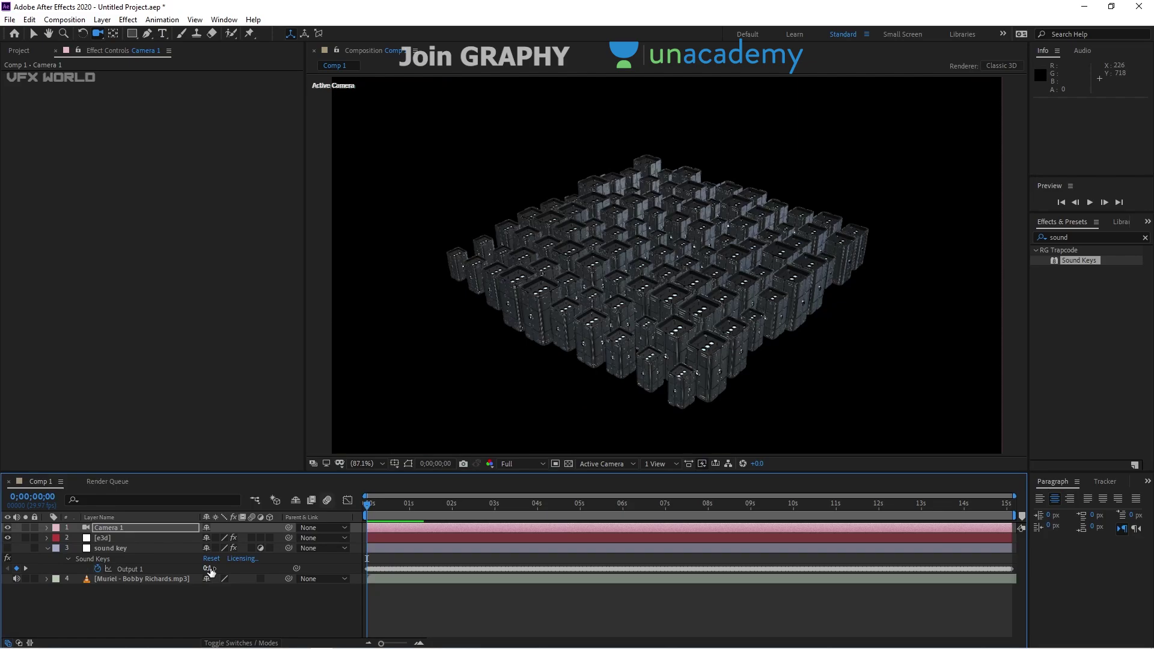
Step: Preview the music-driven grid from the lower camera angle and move the playhead back to the start
key(space)
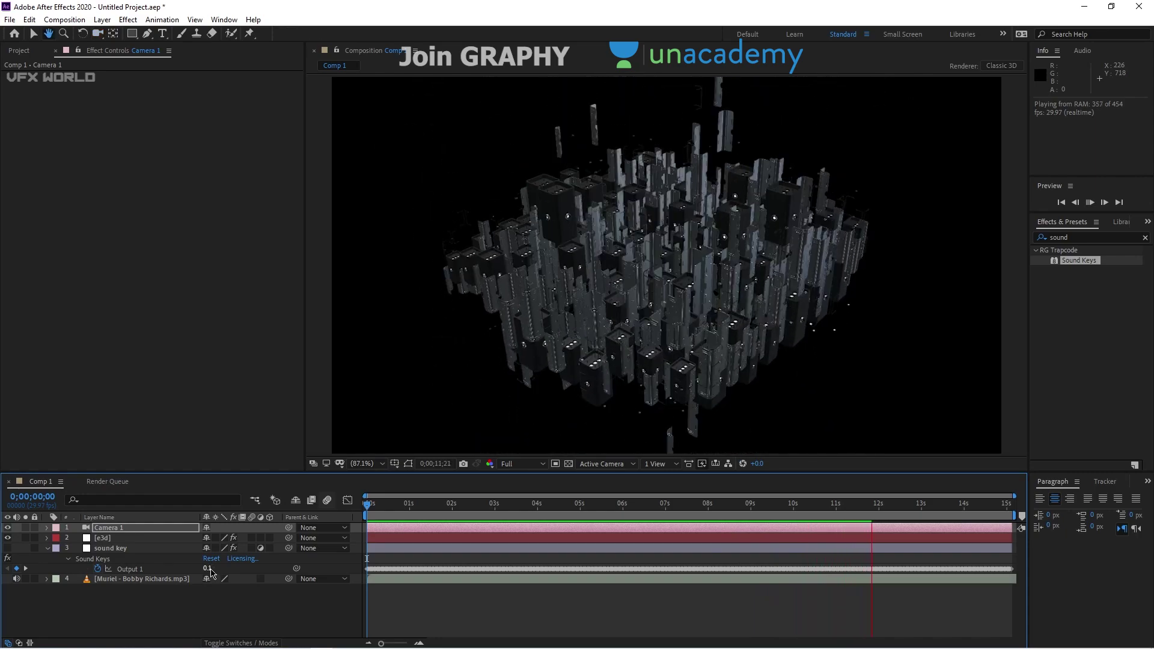
key(space)
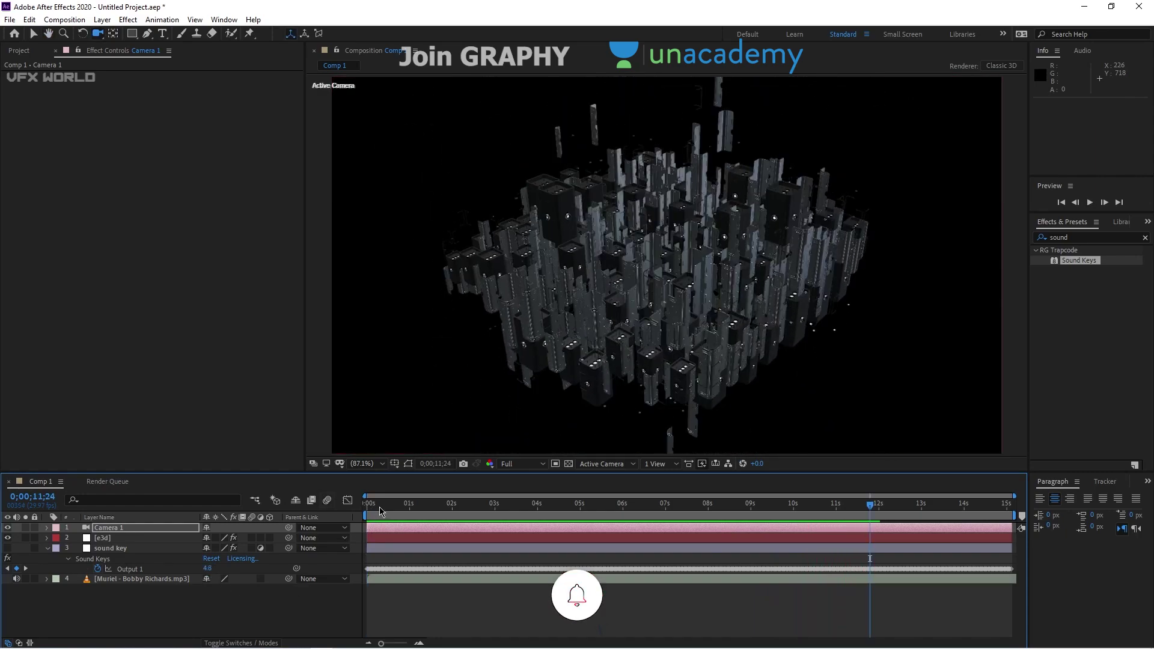
drag(383, 508, 360, 508)
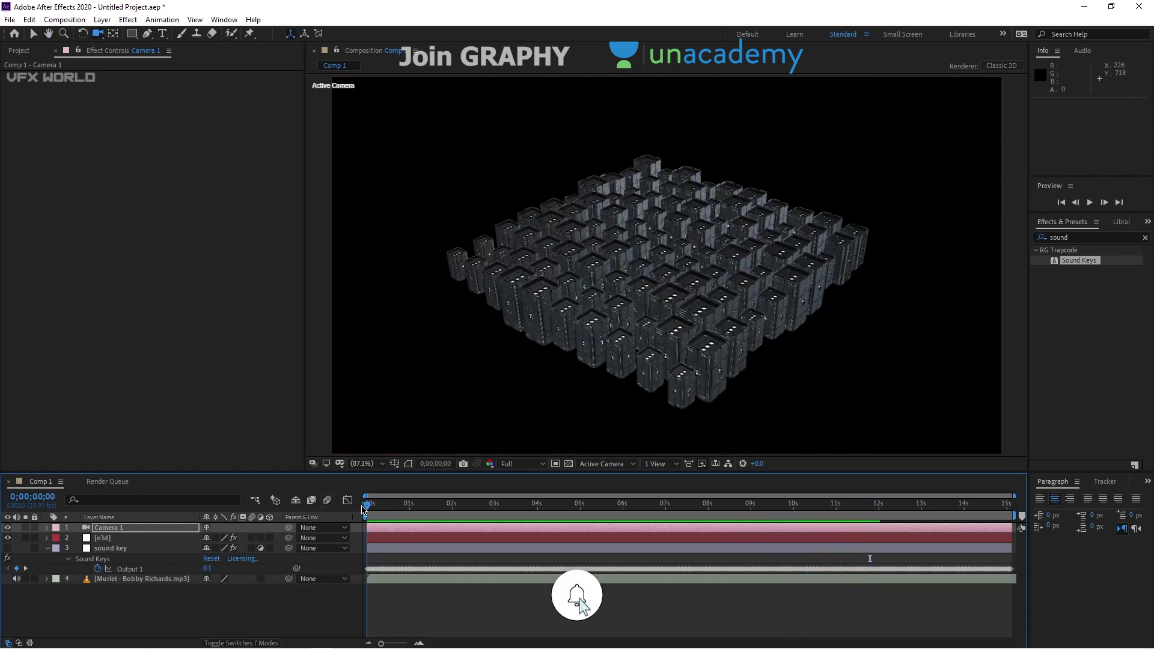
Step: Mute the music layer and collapse the sound key layer's properties
click(16, 579)
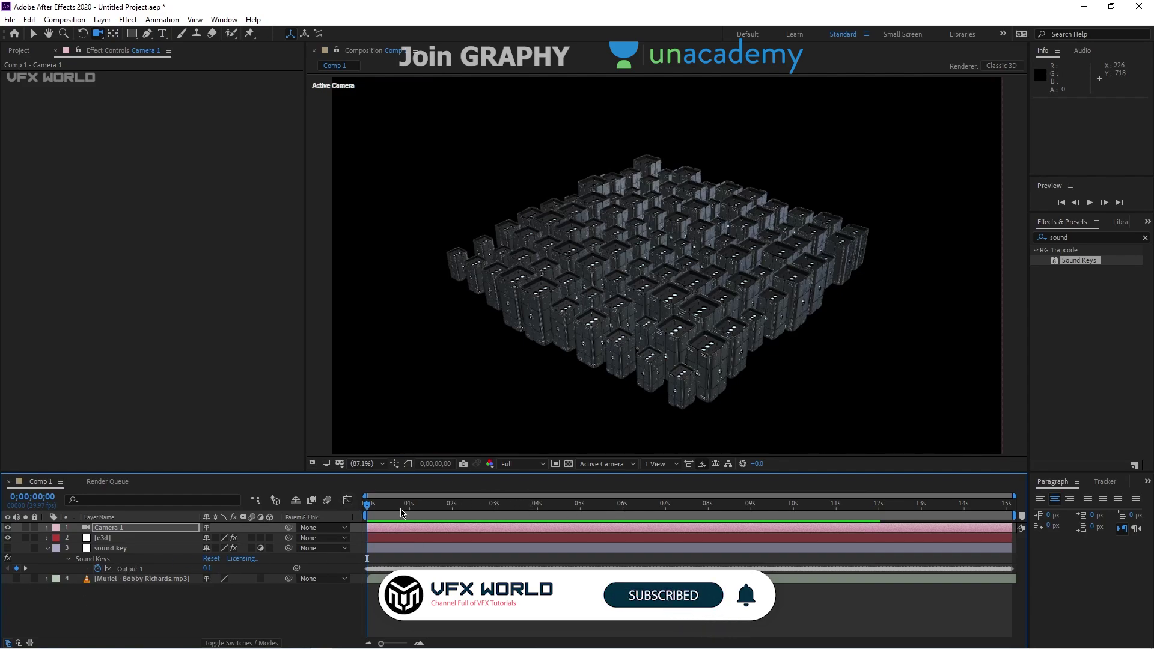
click(114, 548)
click(47, 548)
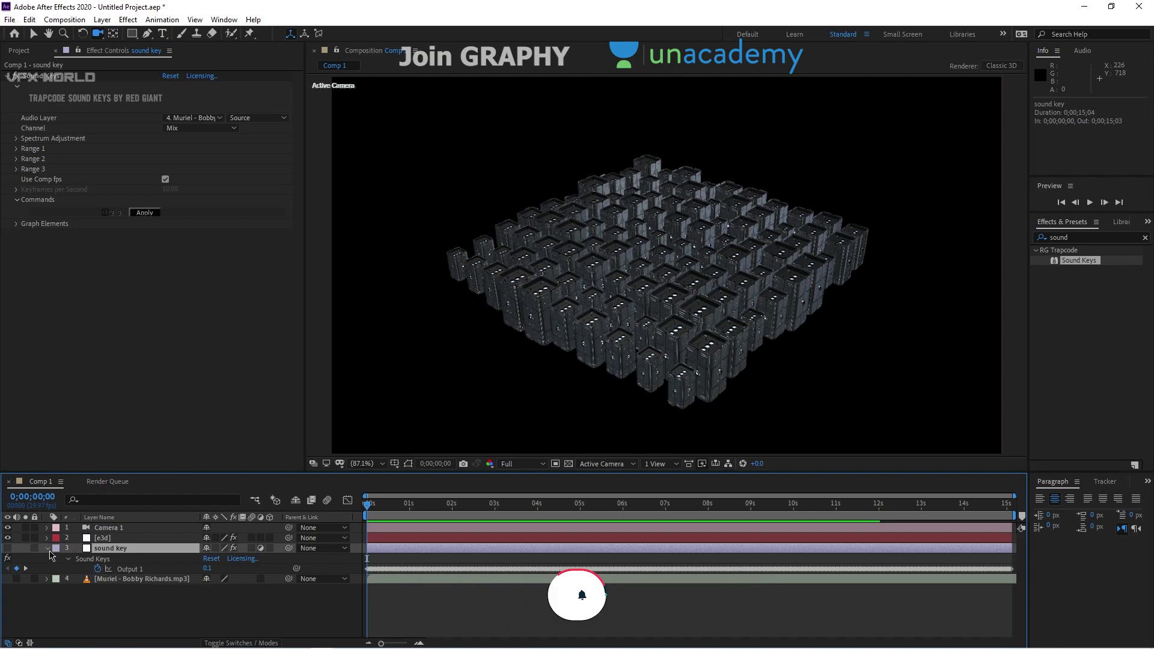
Step: Start keyframing Group 1's Particle Replicator Y Rotation on the e3d layer at the first frame
click(134, 539)
drag(397, 508, 437, 510)
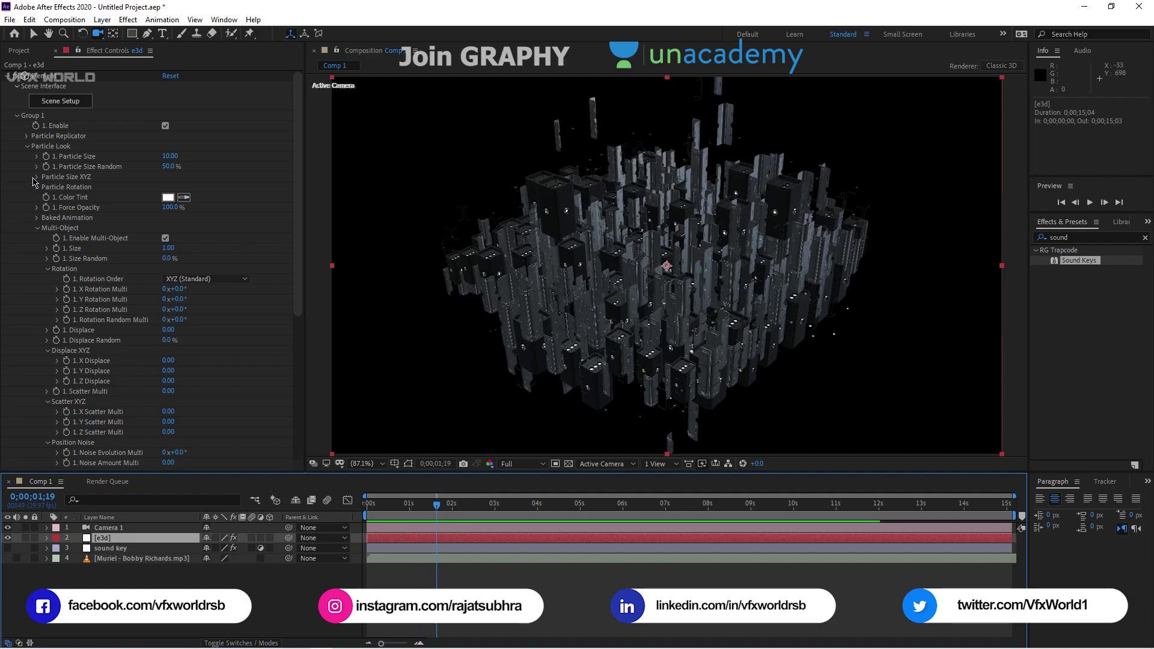
click(28, 146)
click(27, 136)
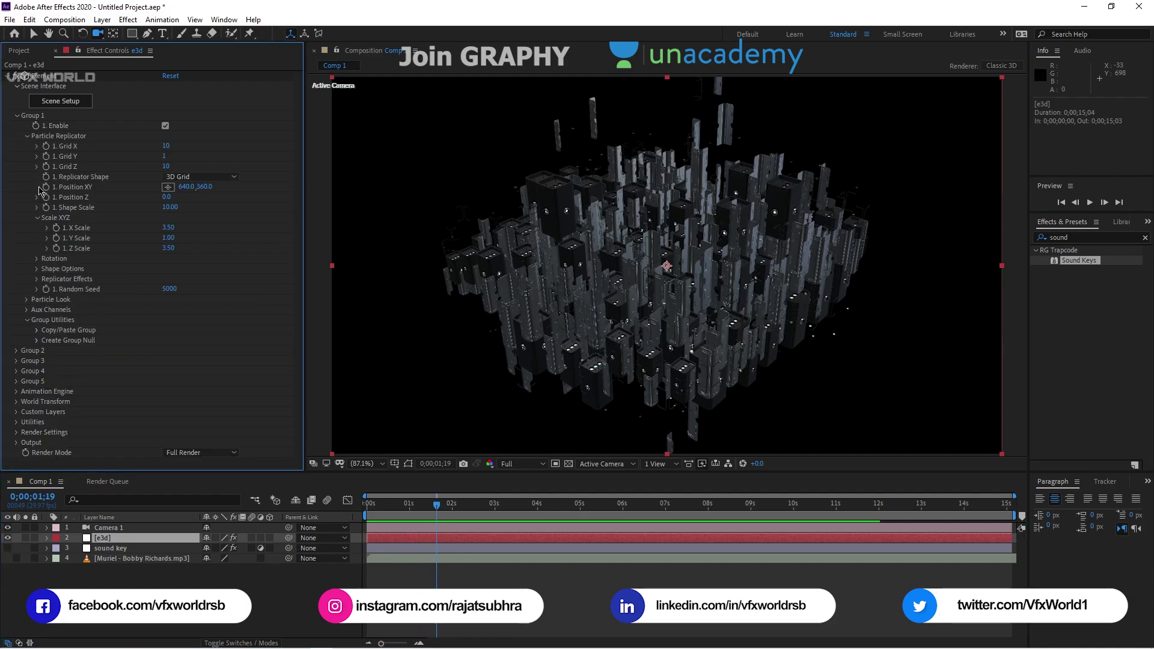
click(36, 259)
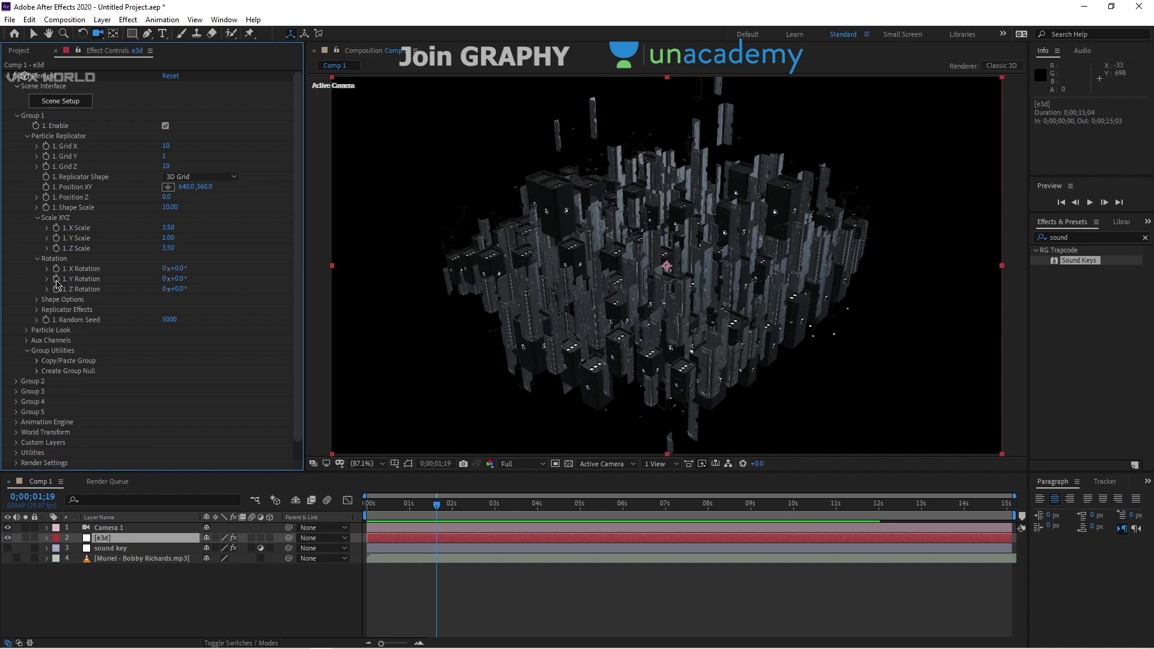
drag(434, 505, 366, 505)
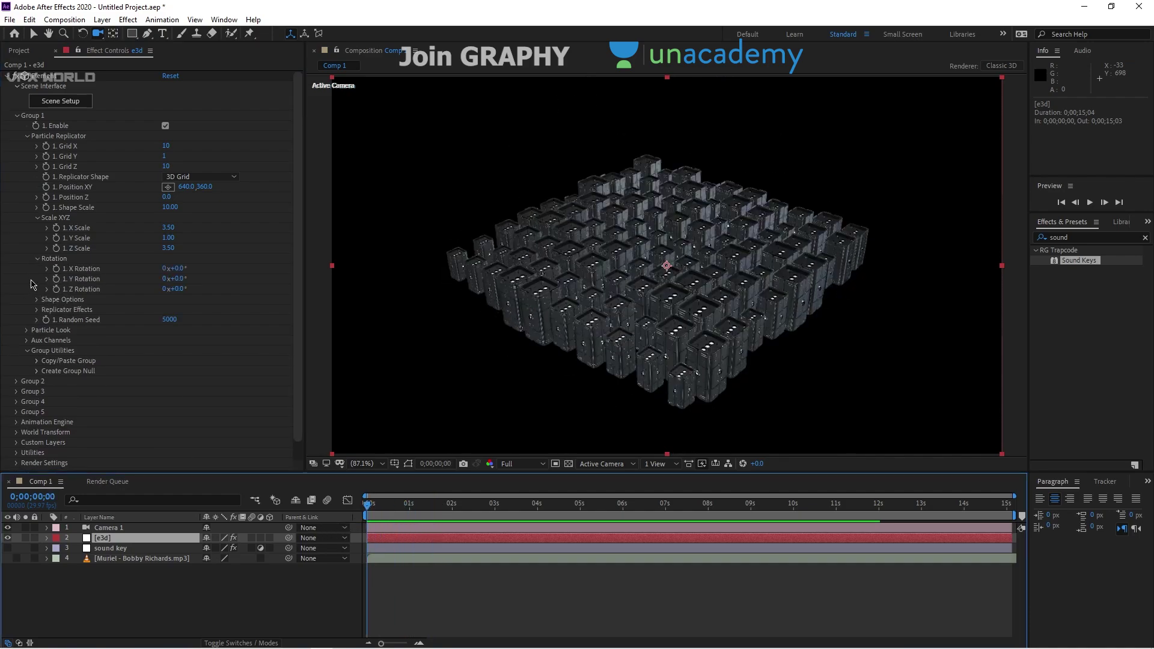
click(57, 279)
Step: End the work area at 0;00;10;01 and trim the composition to it
click(516, 509)
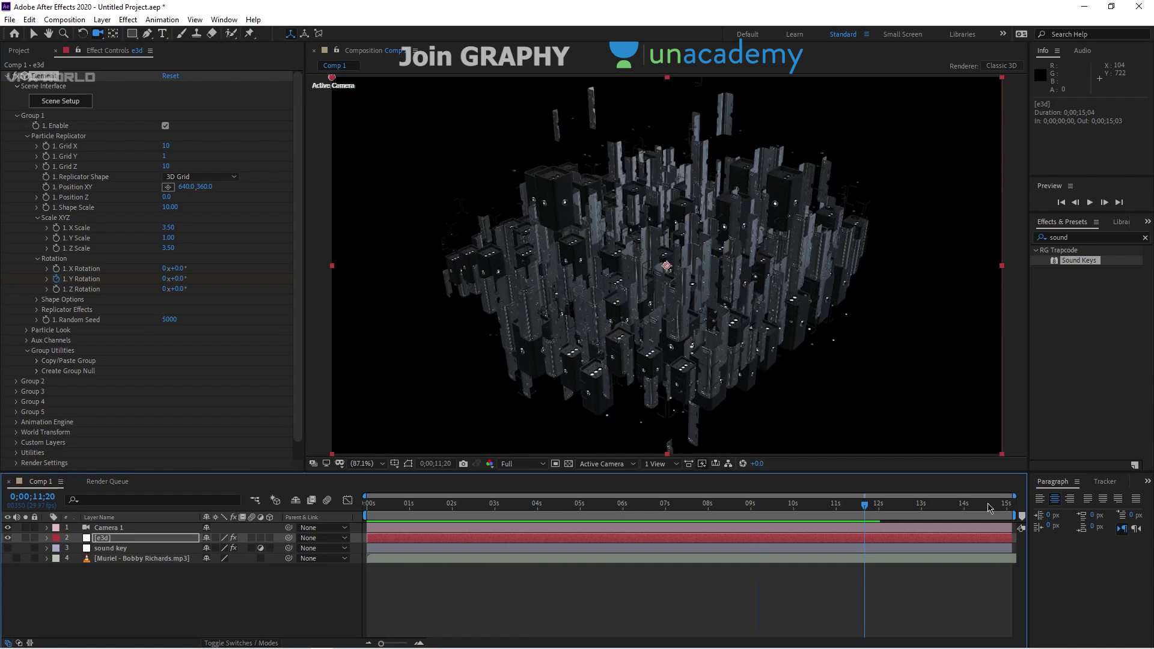
key(End)
drag(858, 521, 795, 521)
key(n)
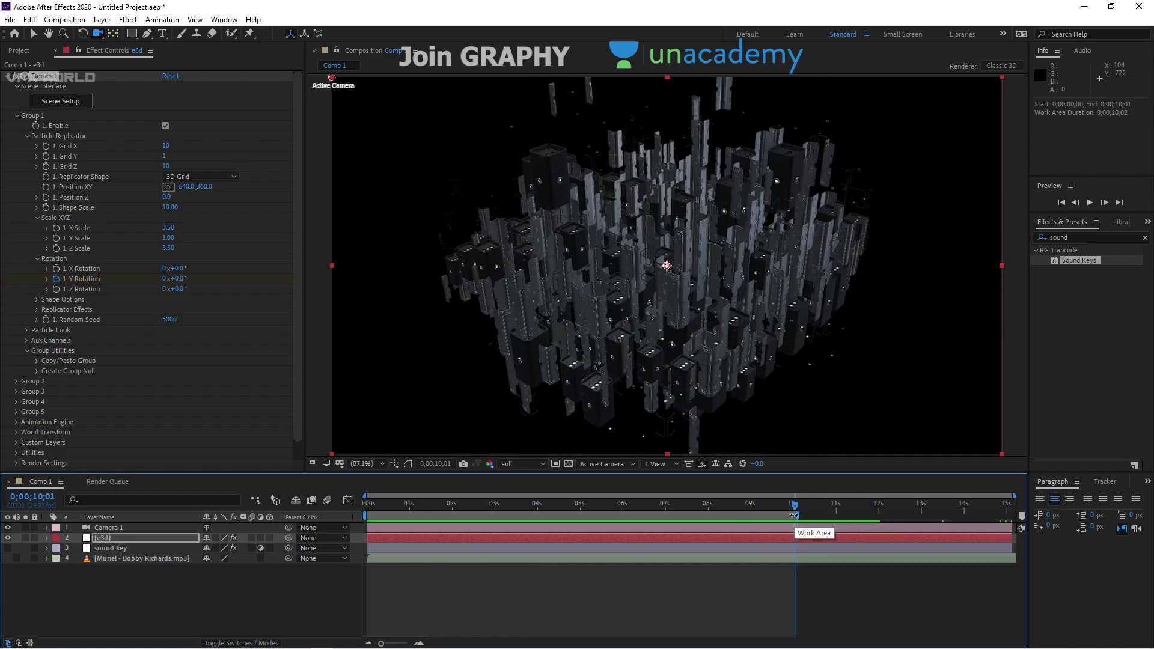
right_click(737, 517)
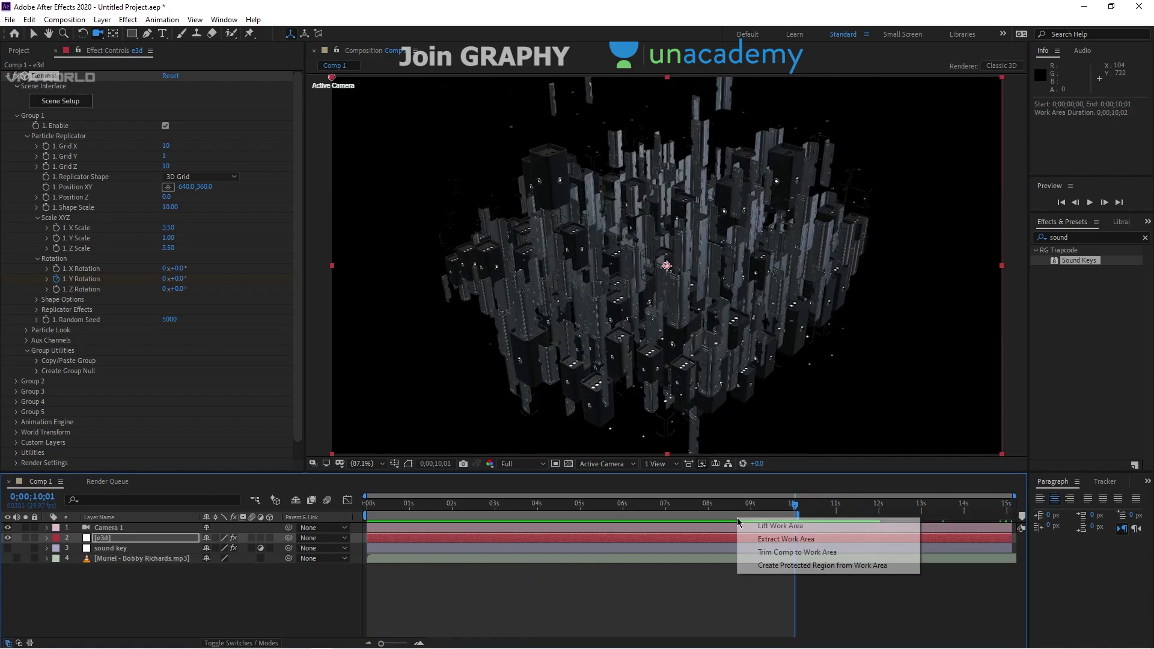
click(764, 555)
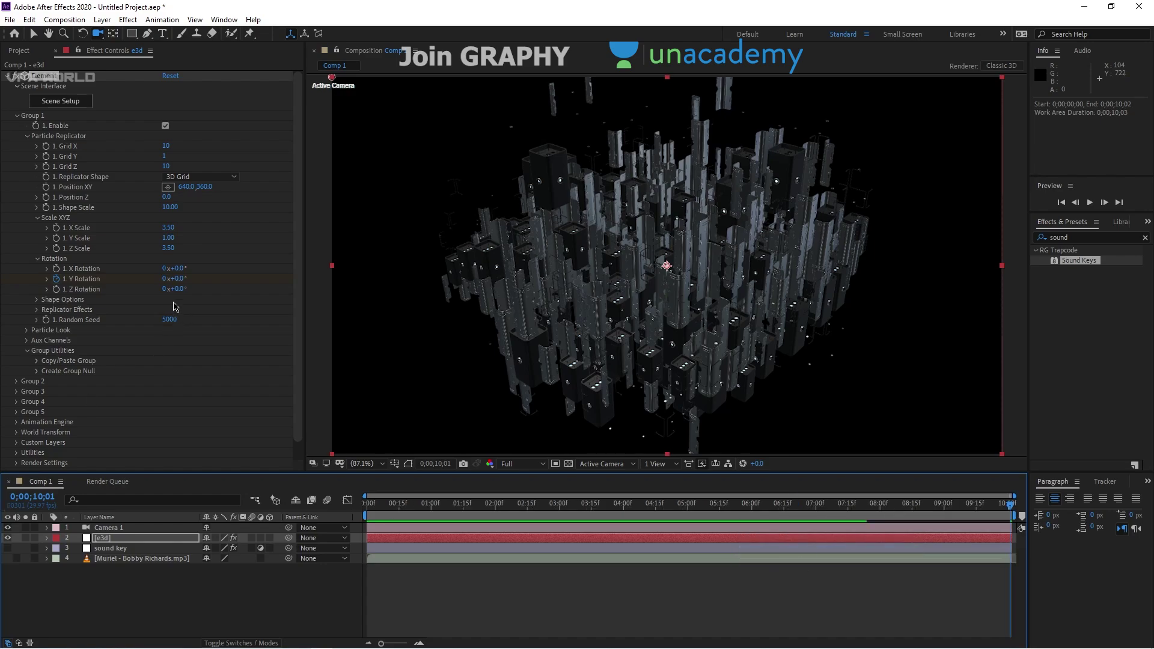
Step: Set Group 1's Y Rotation to 1 full revolution at the end of the composition and preview the rotating grid
click(165, 279)
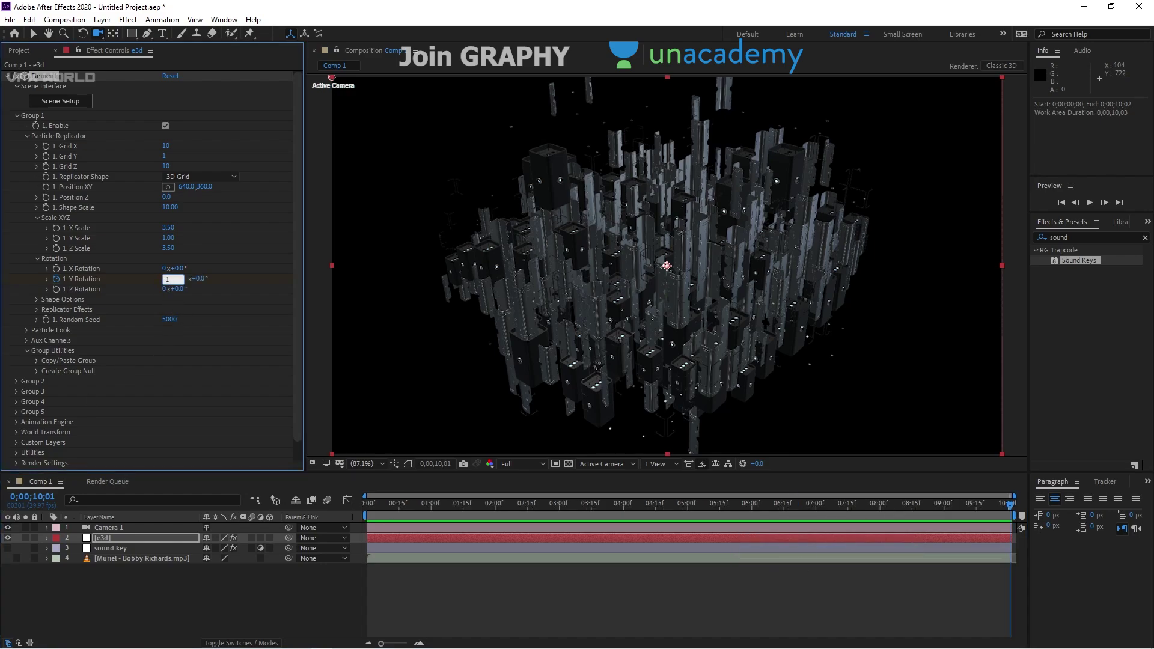
text(1)
key(Return)
key(space)
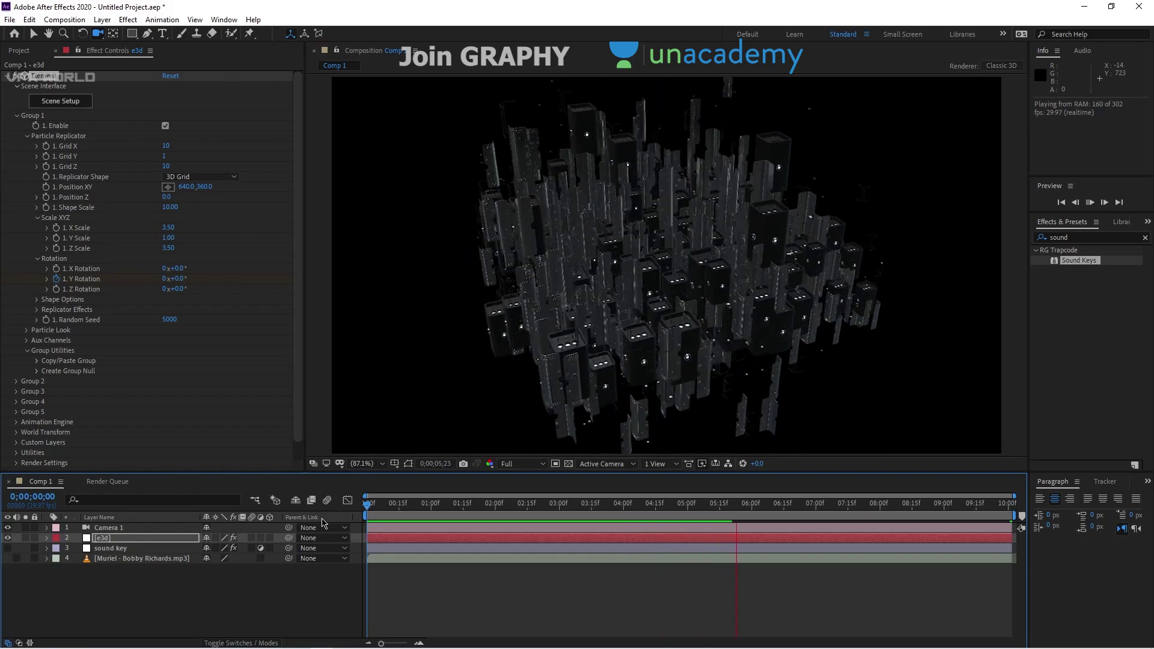
key(space)
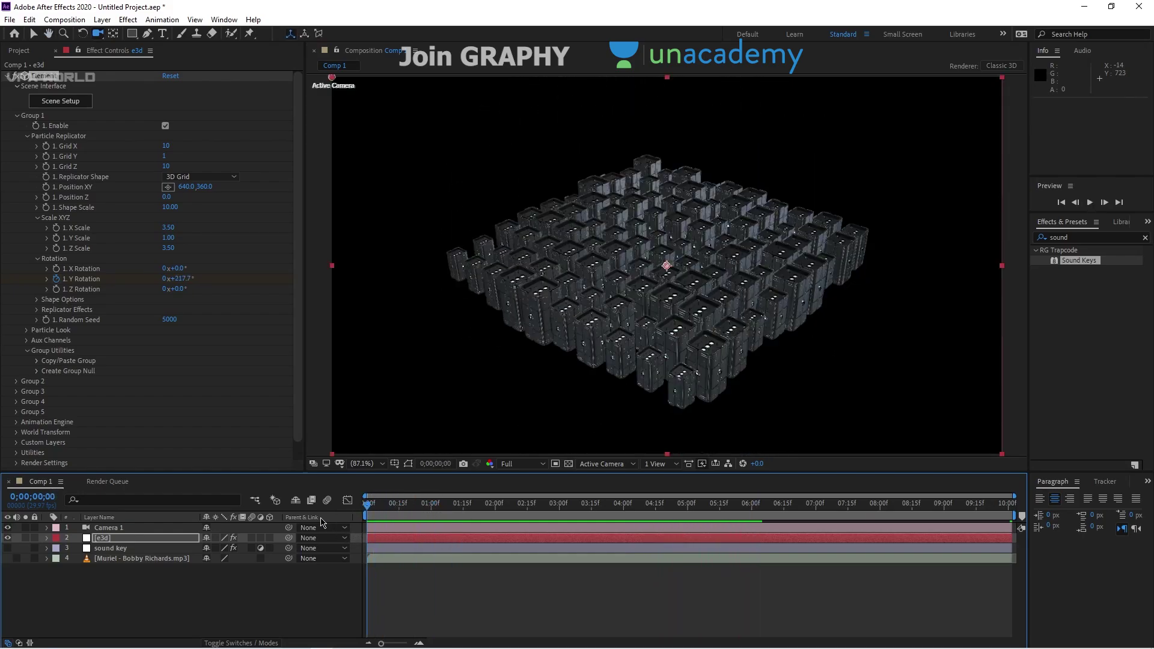
Step: Go to 0;00;05;06 and move Camera 1 closer so the grid fills more of the frame
drag(485, 518, 700, 492)
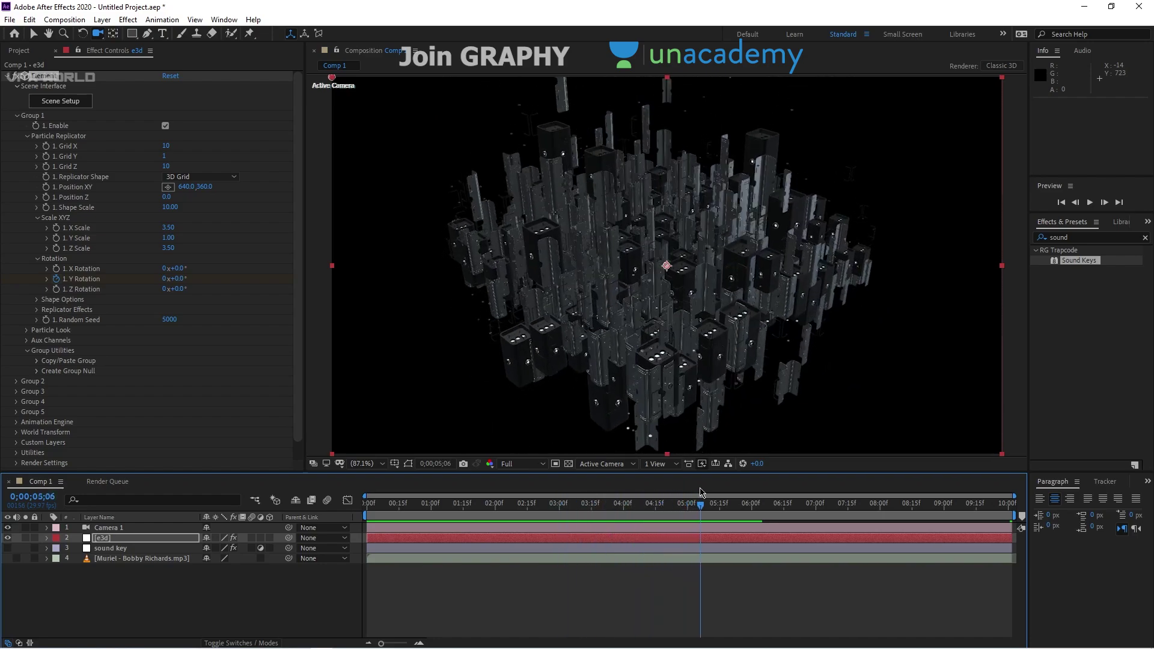
click(362, 463)
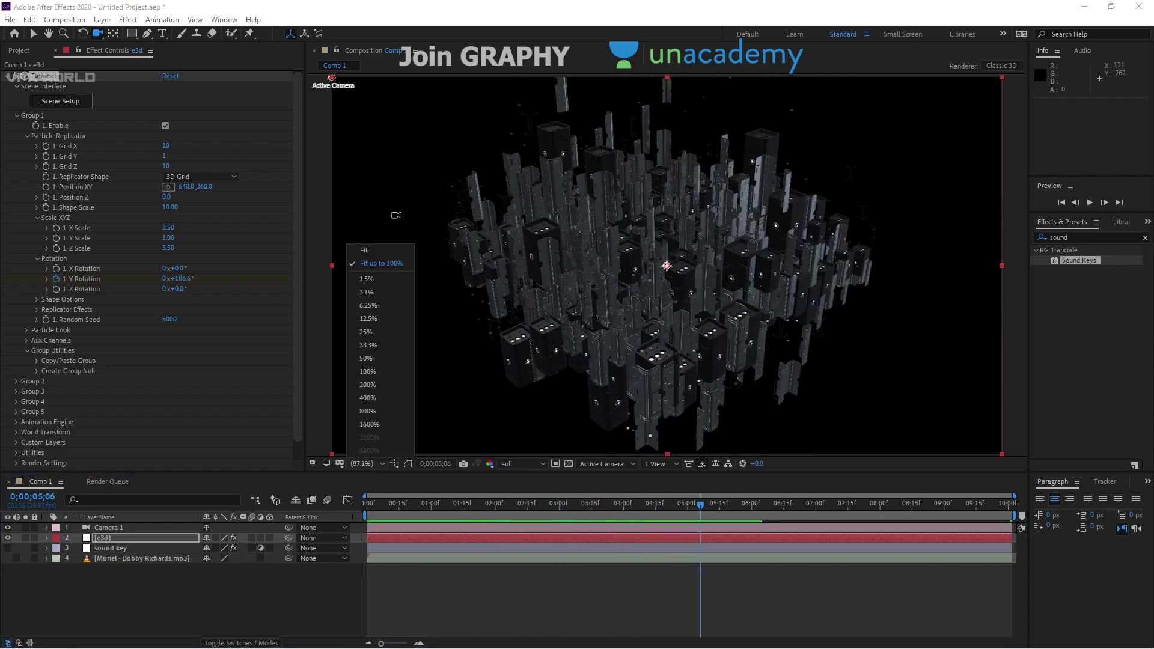
click(680, 243)
drag(680, 247, 698, 223)
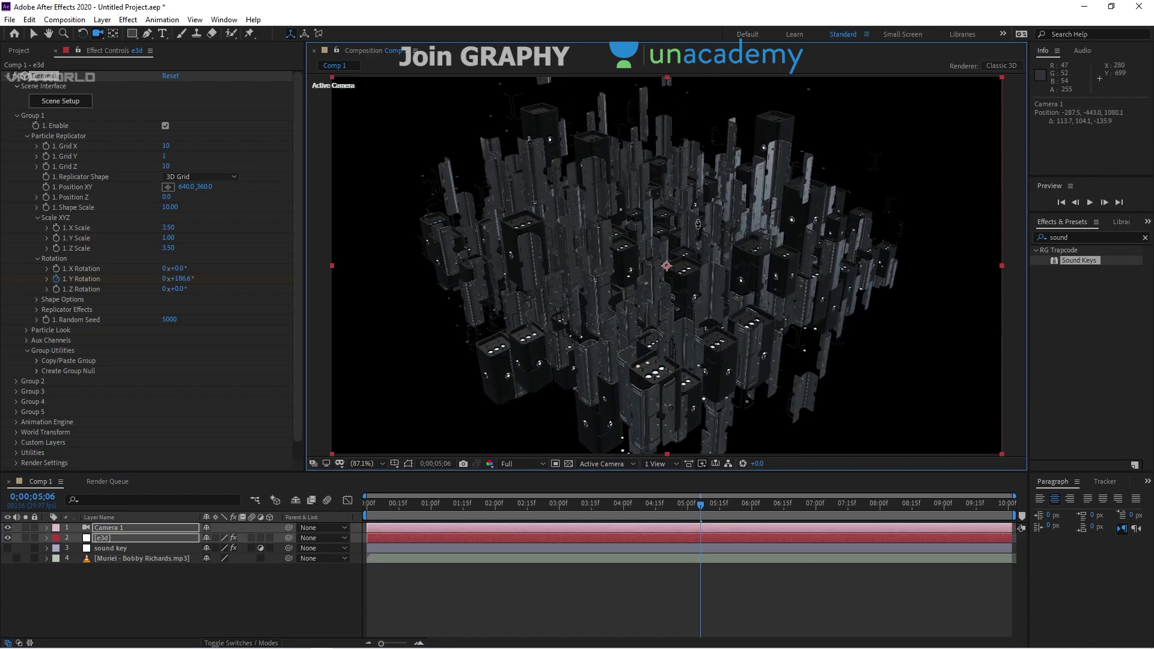
Step: Create a black 1280 × 720 px solid and place it directly below the e3d layer
right_click(217, 608)
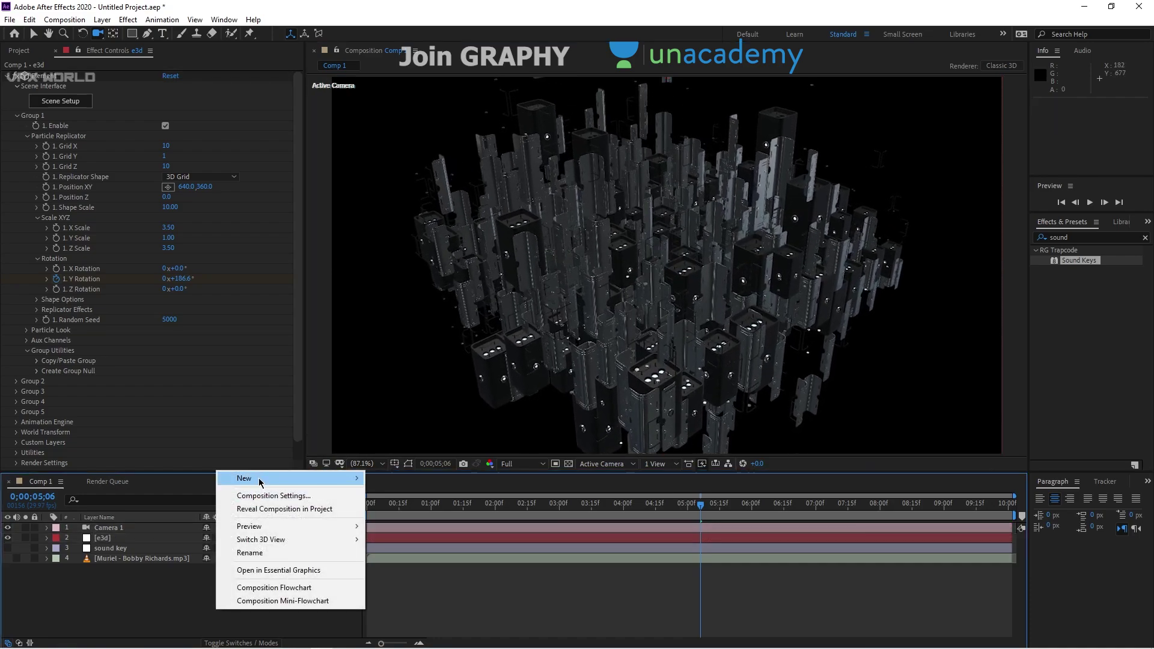
mouse_move(259, 479)
click(391, 508)
click(201, 424)
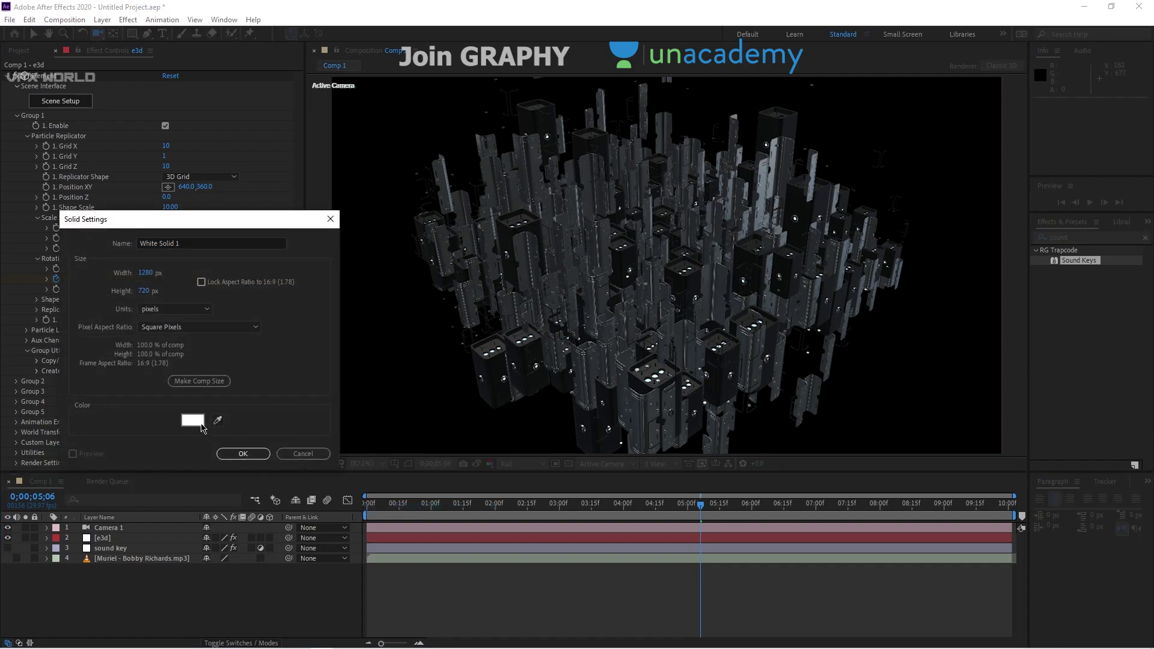
click(24, 380)
click(275, 229)
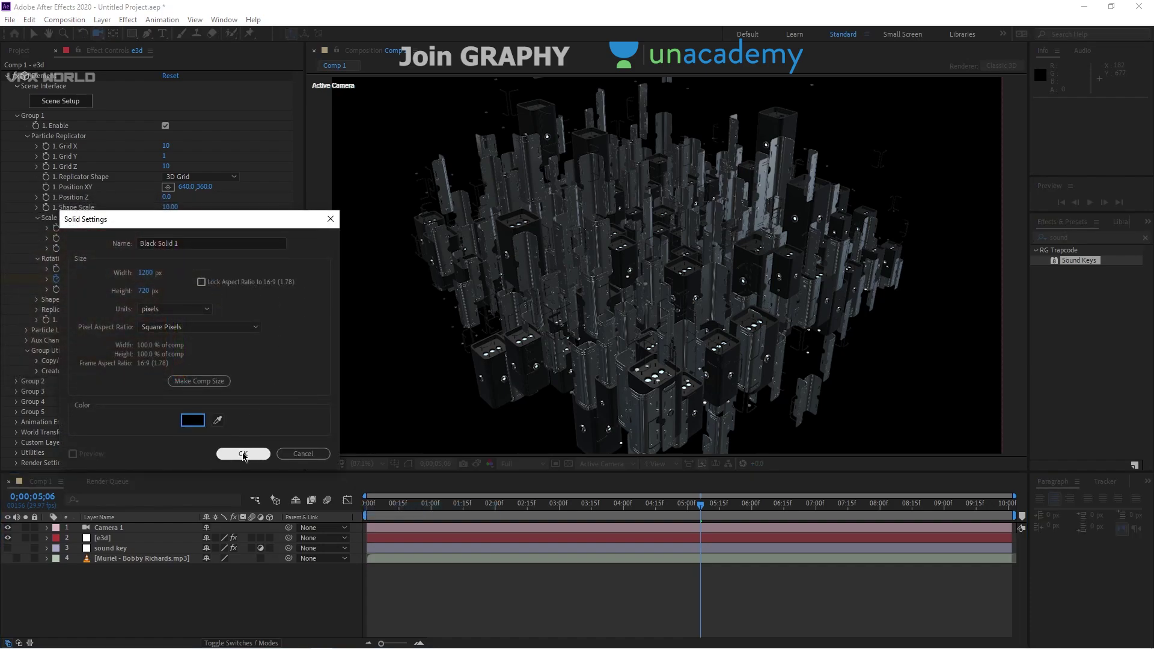
click(244, 455)
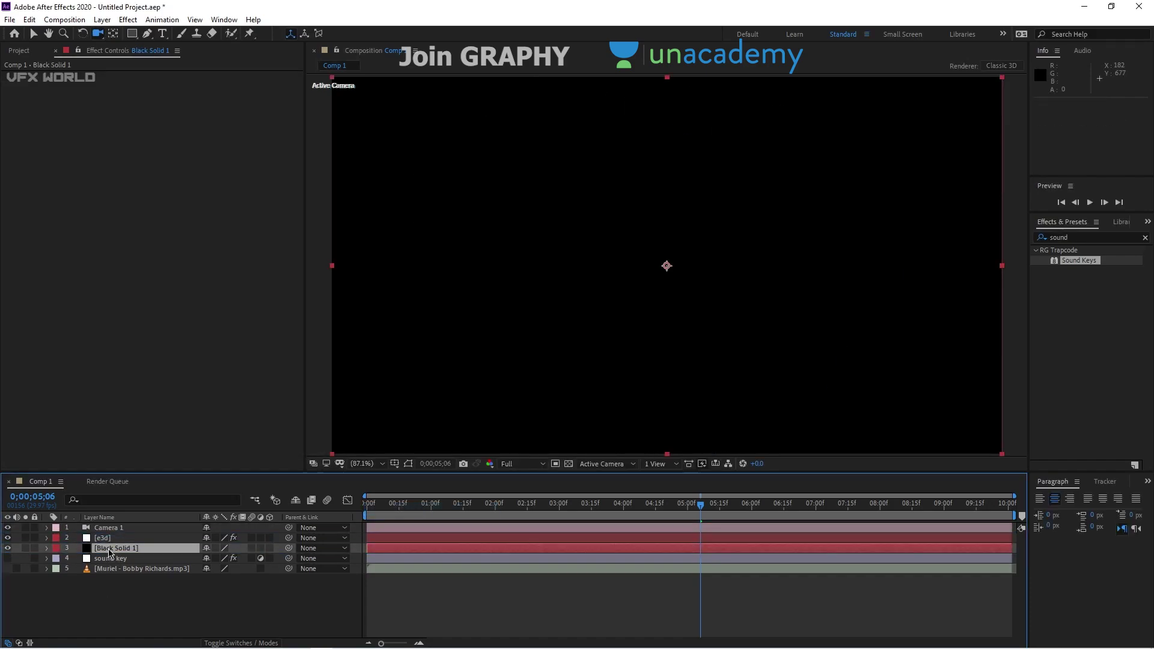
Step: Find the Gradient Ramp effect and apply it to the black solid
click(1078, 236)
text(ramp)
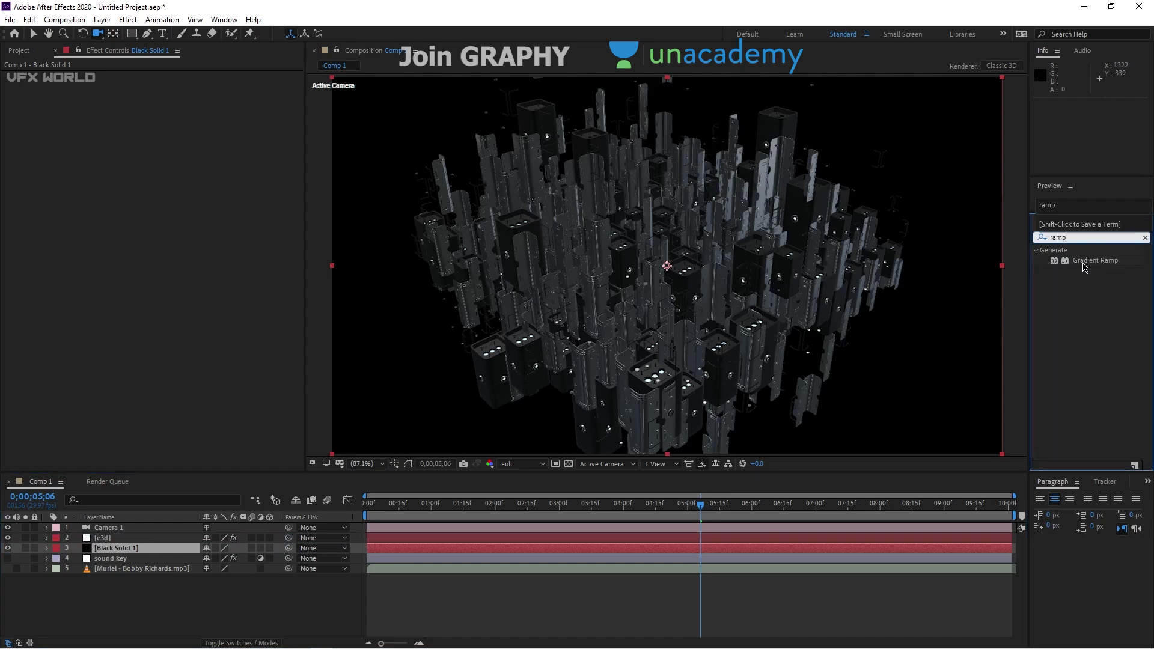
drag(1085, 267, 355, 118)
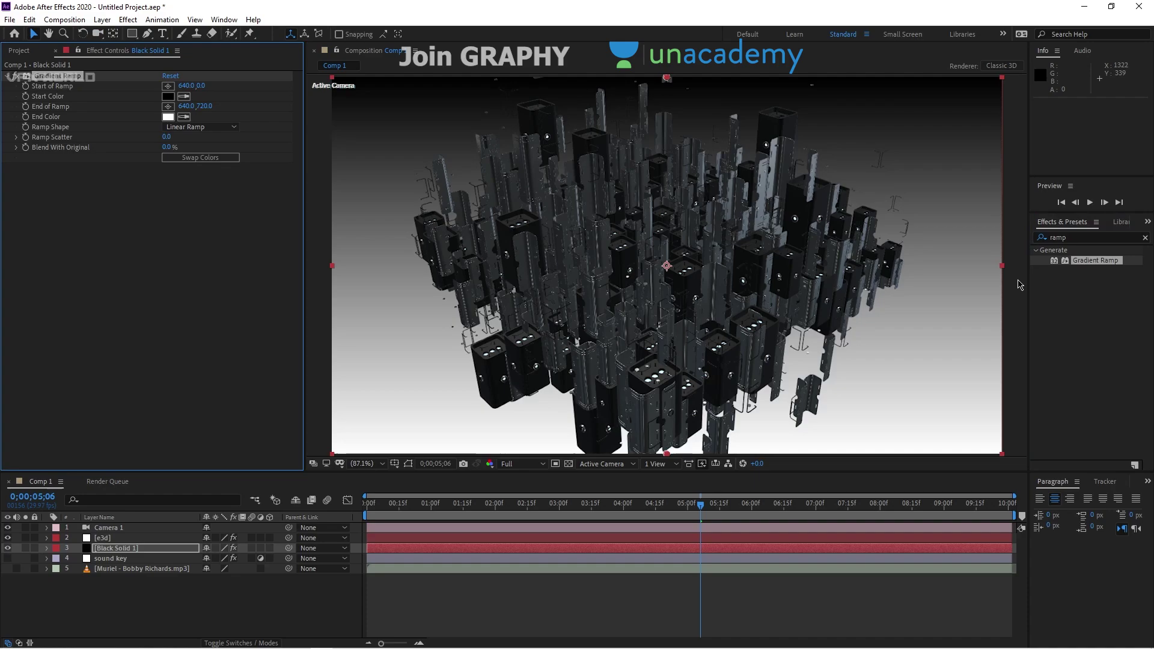
Step: Swap the gradient ramp's colors and set its Ramp Shape to Radial Ramp
key(v)
click(219, 159)
click(199, 128)
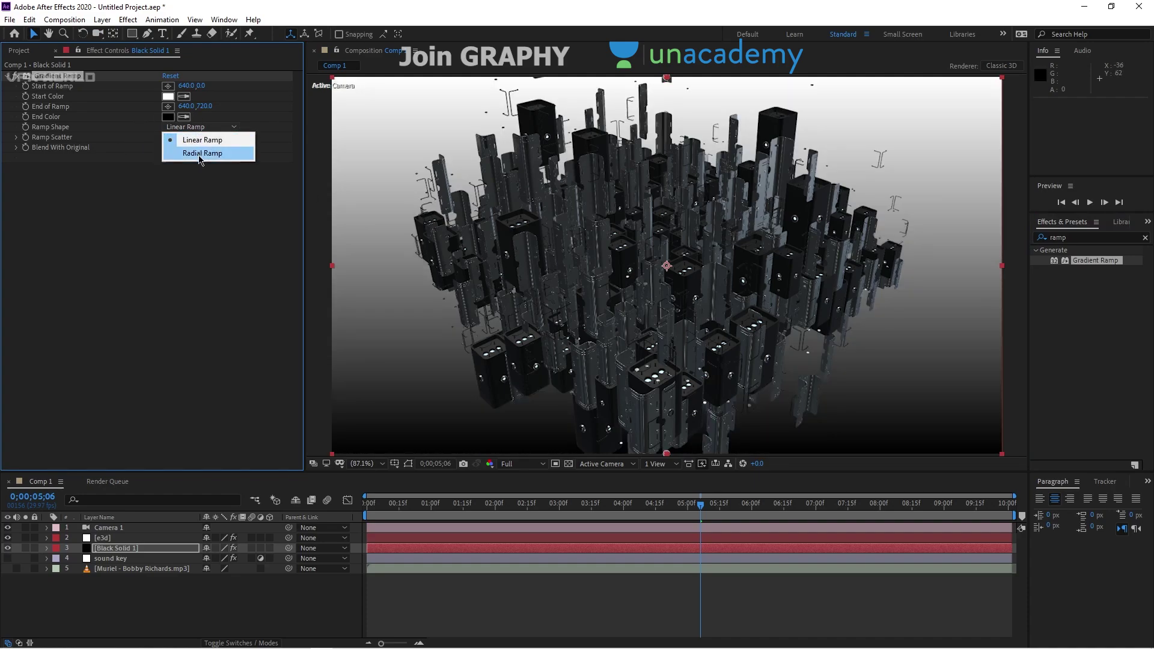
click(200, 150)
Step: Move the End of Ramp point below the frame, to about 634, 948
scroll(554, 217, down, 2)
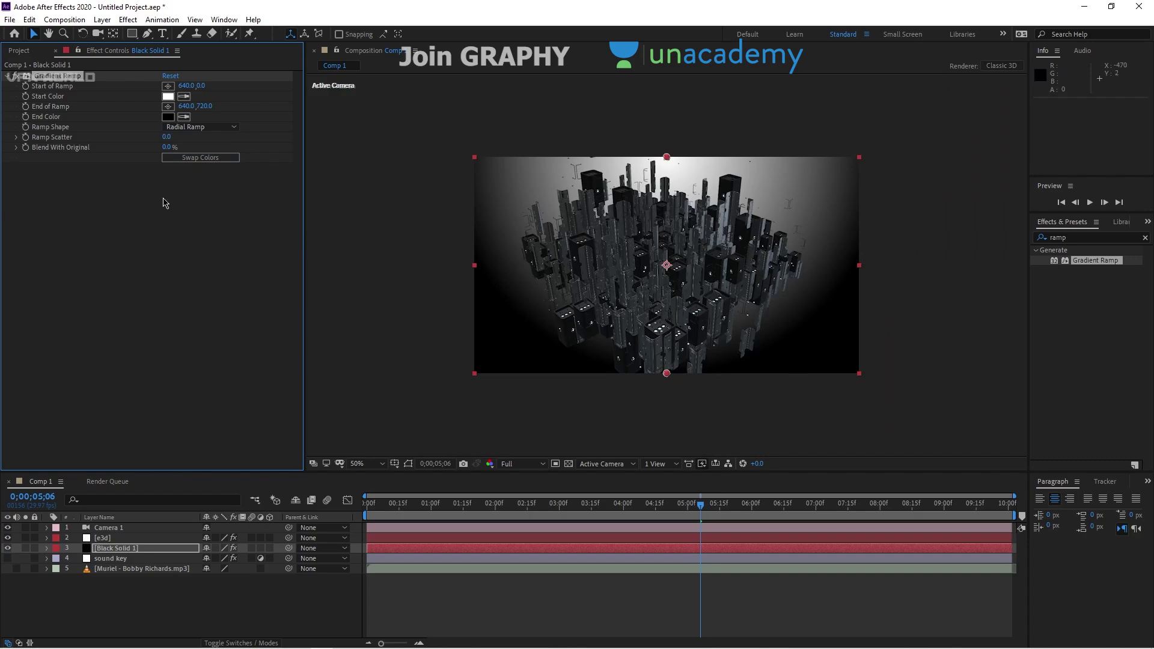
drag(667, 373, 665, 443)
key(slash)
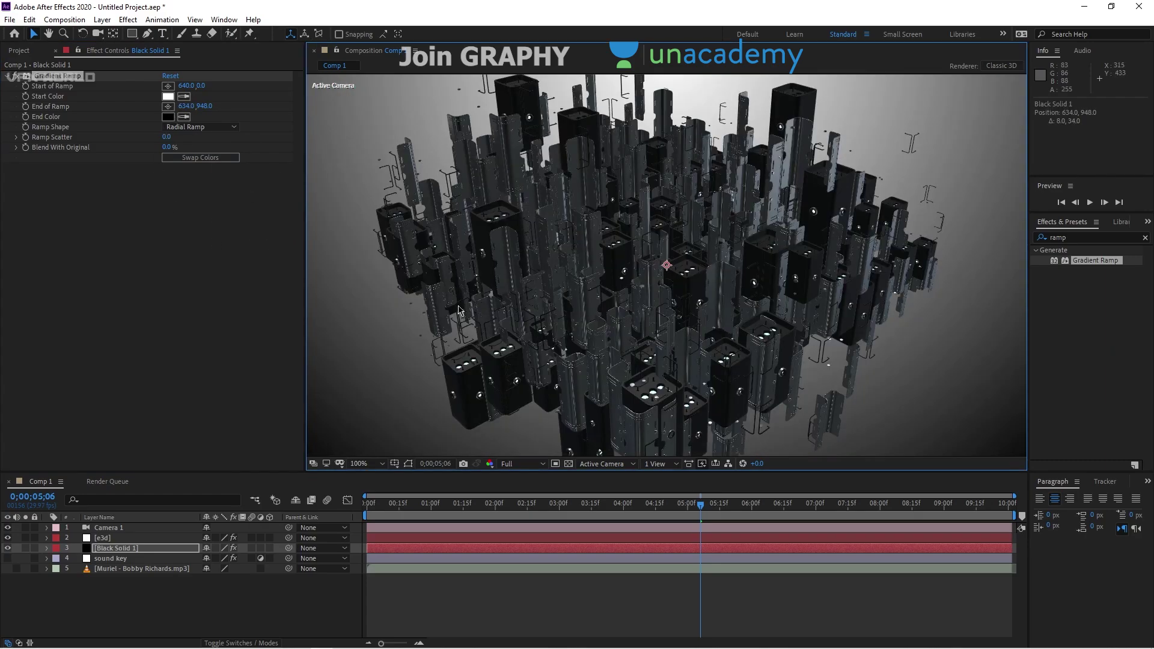
Step: Set the ramp's End Color to a dark grey and its Start Color to a lighter grey, both sampled from the image
click(168, 117)
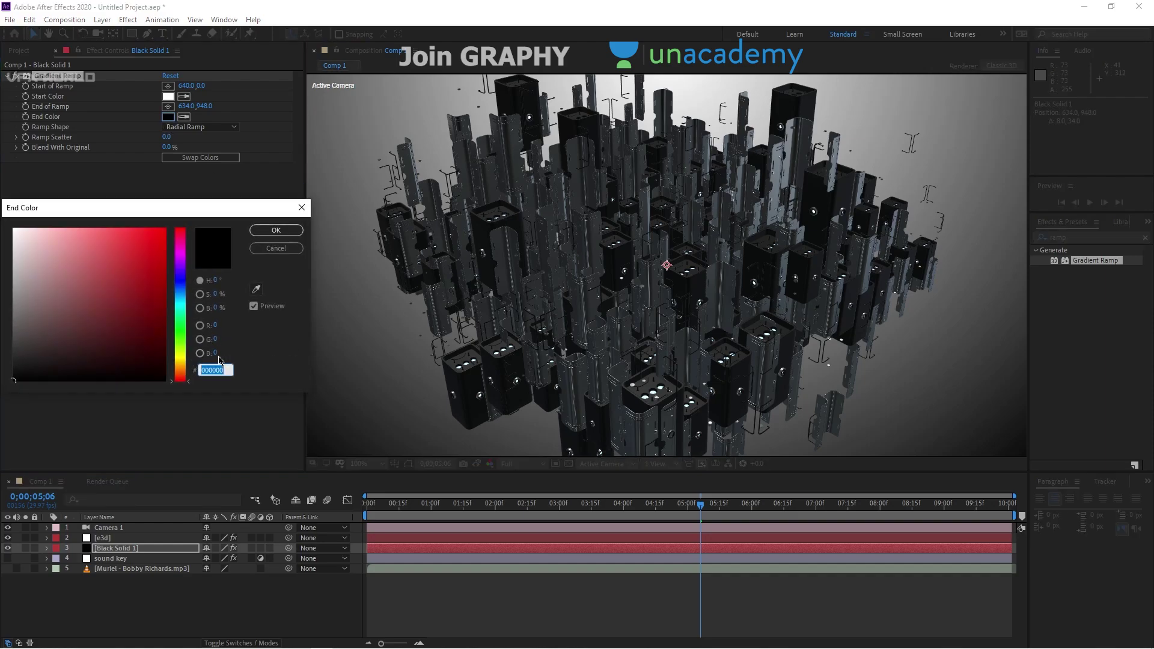
click(255, 290)
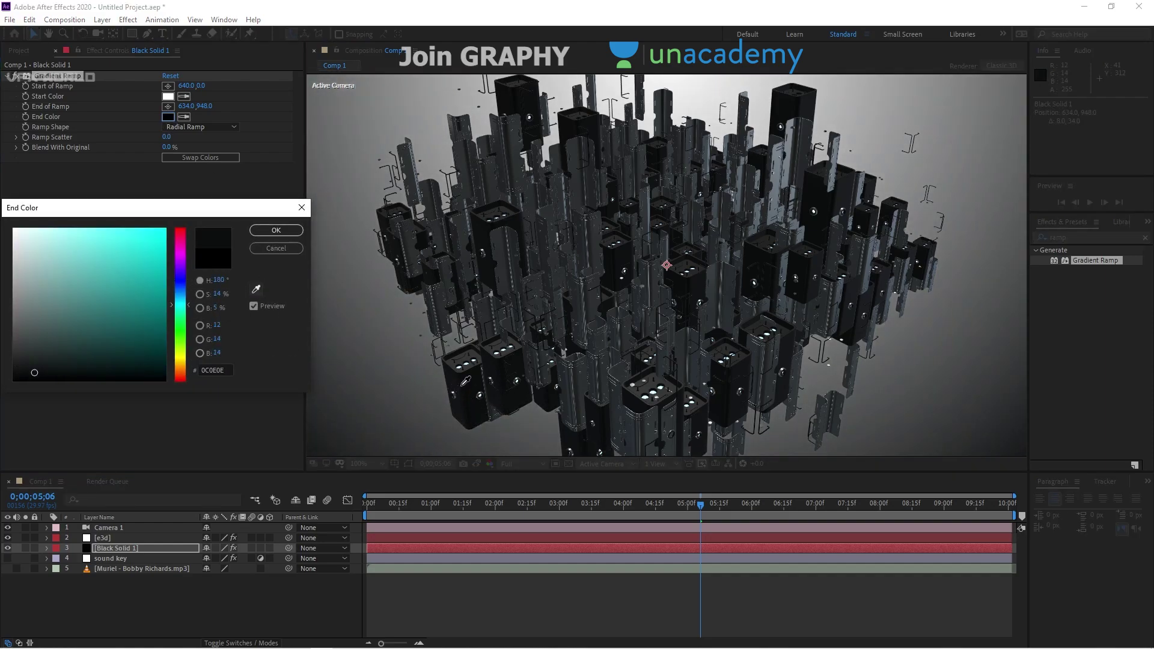
click(257, 232)
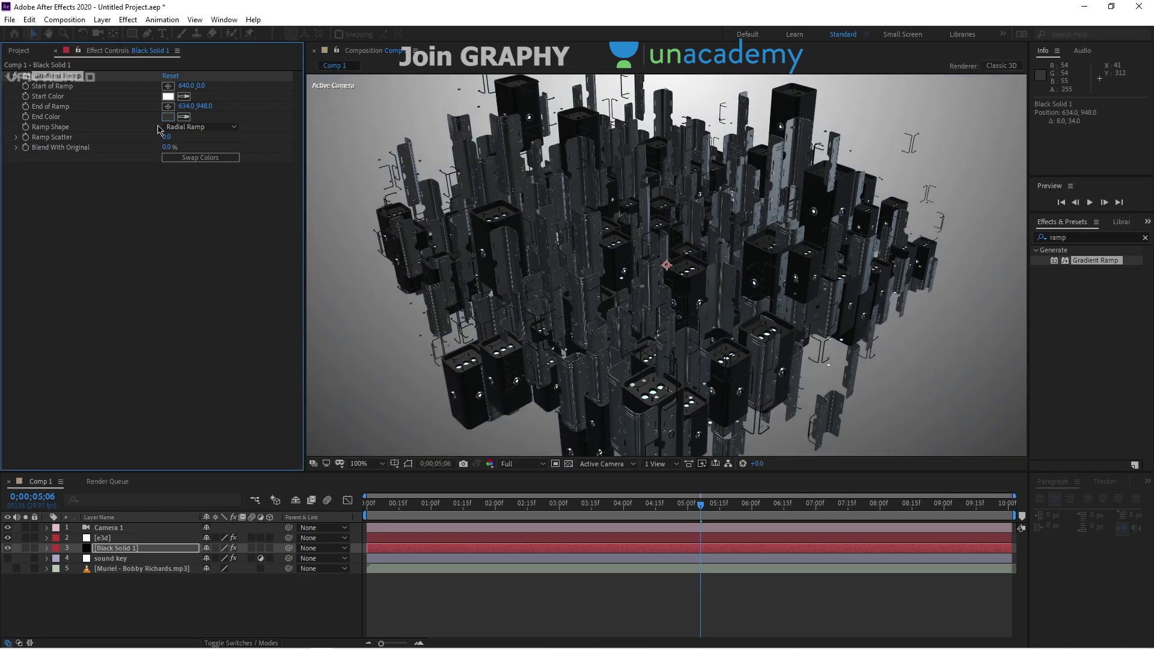
click(795, 145)
Step: Move the Start of Ramp point above the frame, to about 646, -208
key(comma)
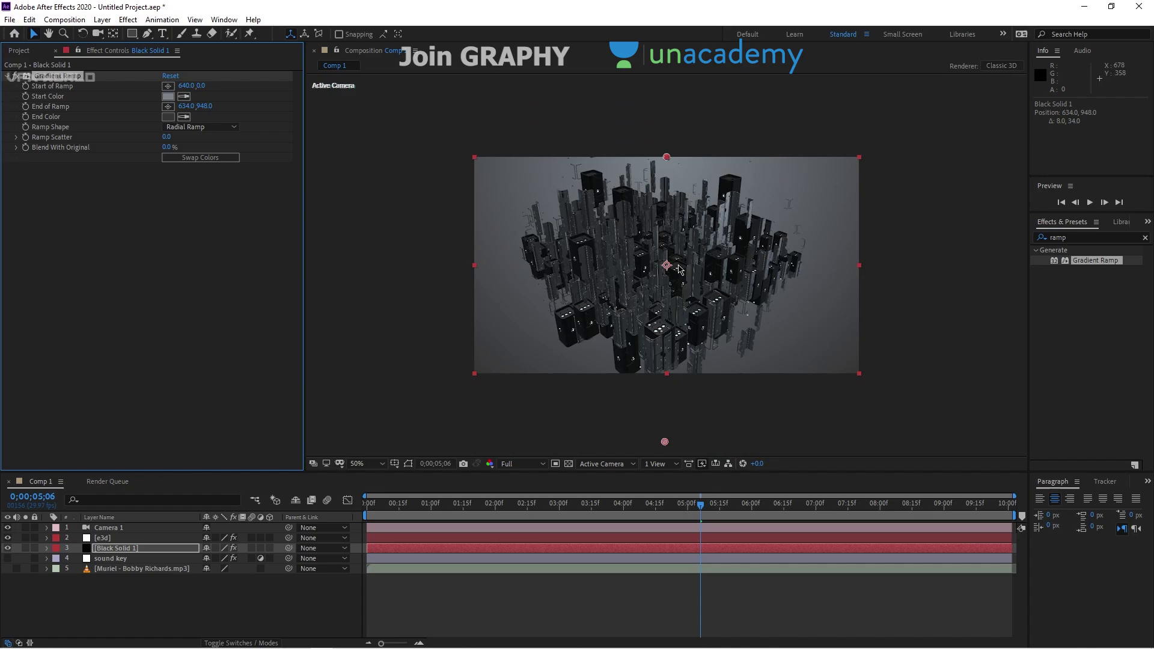
click(166, 89)
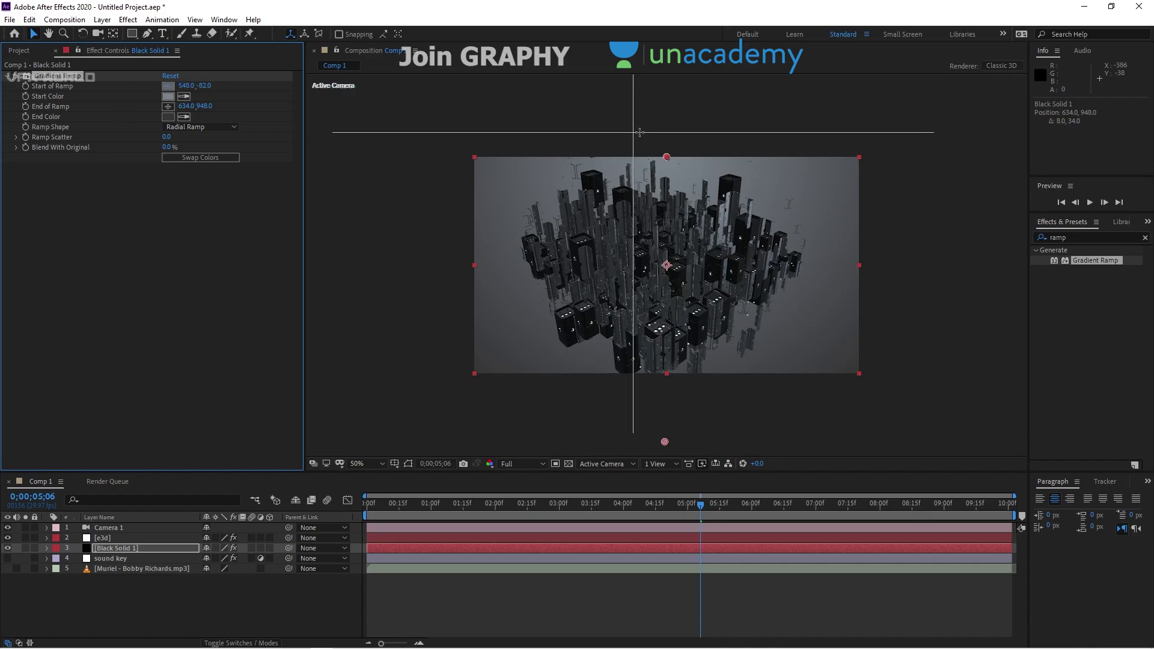
drag(643, 136, 660, 104)
key(period)
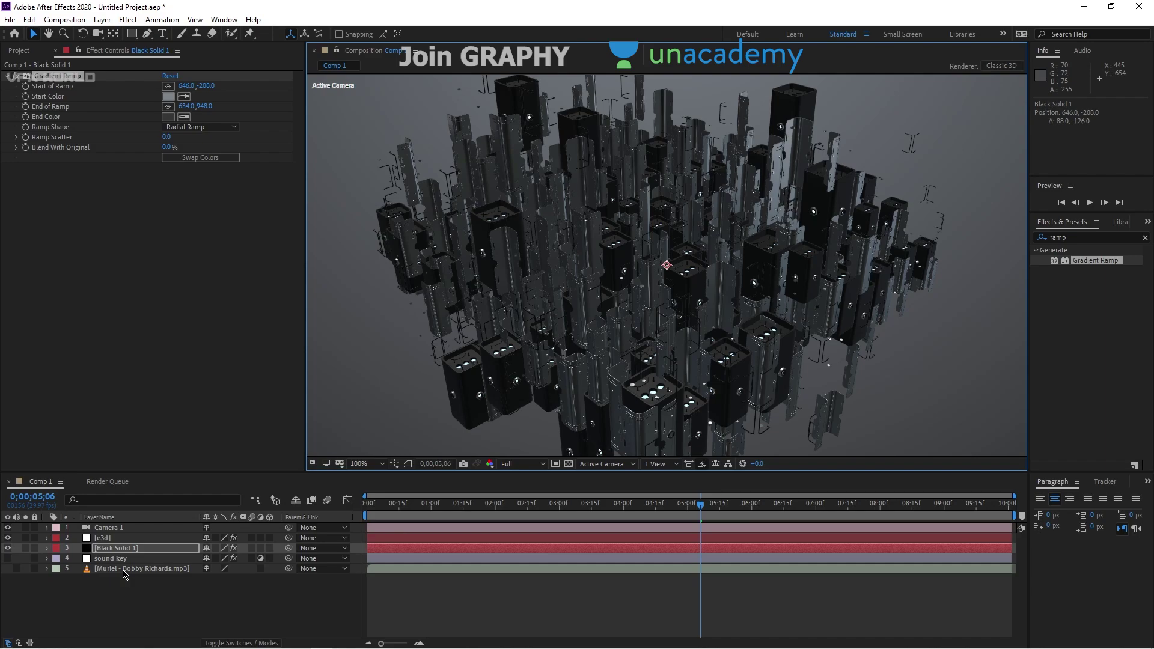
Step: Add a Parallel light with a light blue color, Smooth falloff and shadow casting enabled
right_click(138, 597)
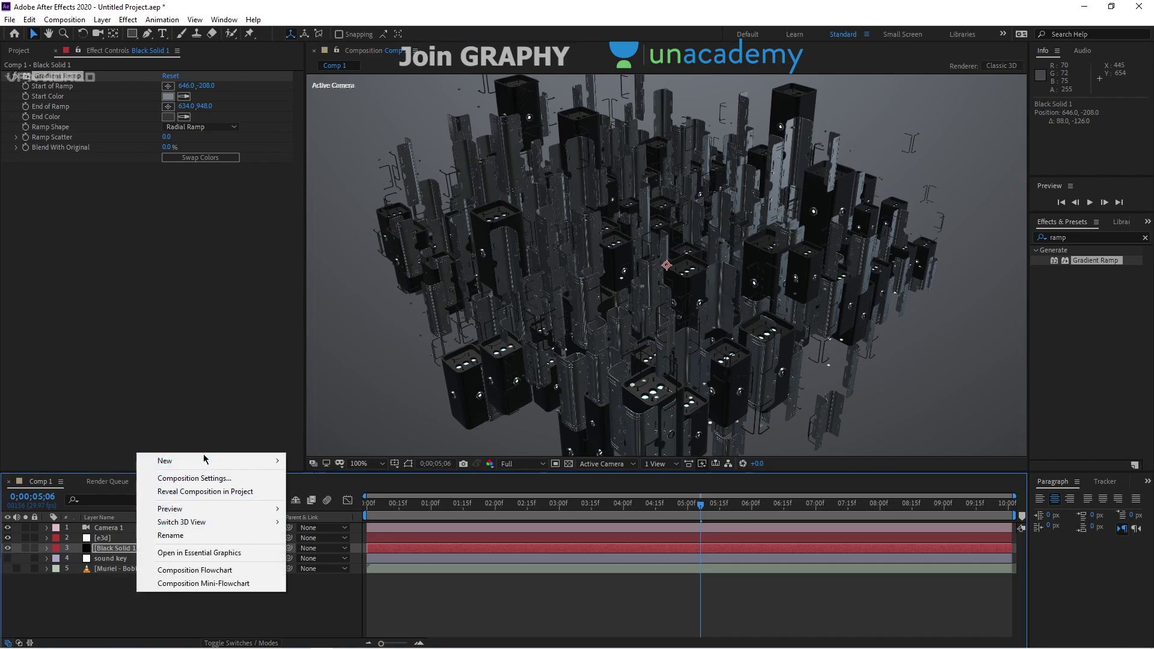
mouse_move(240, 460)
click(363, 505)
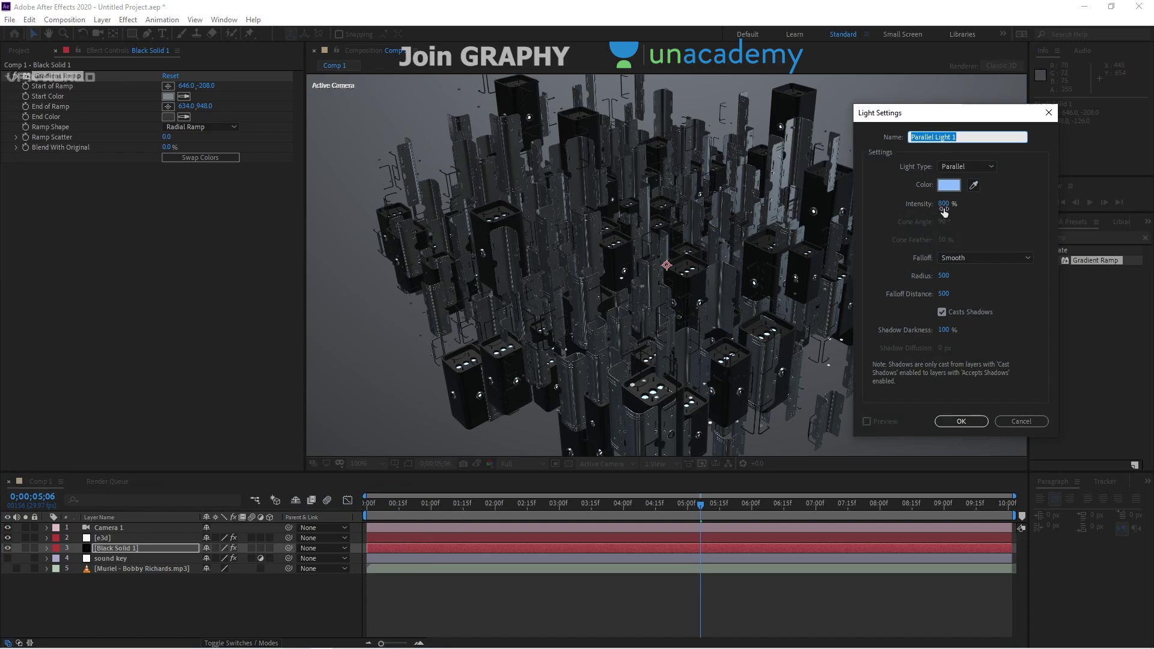
click(961, 422)
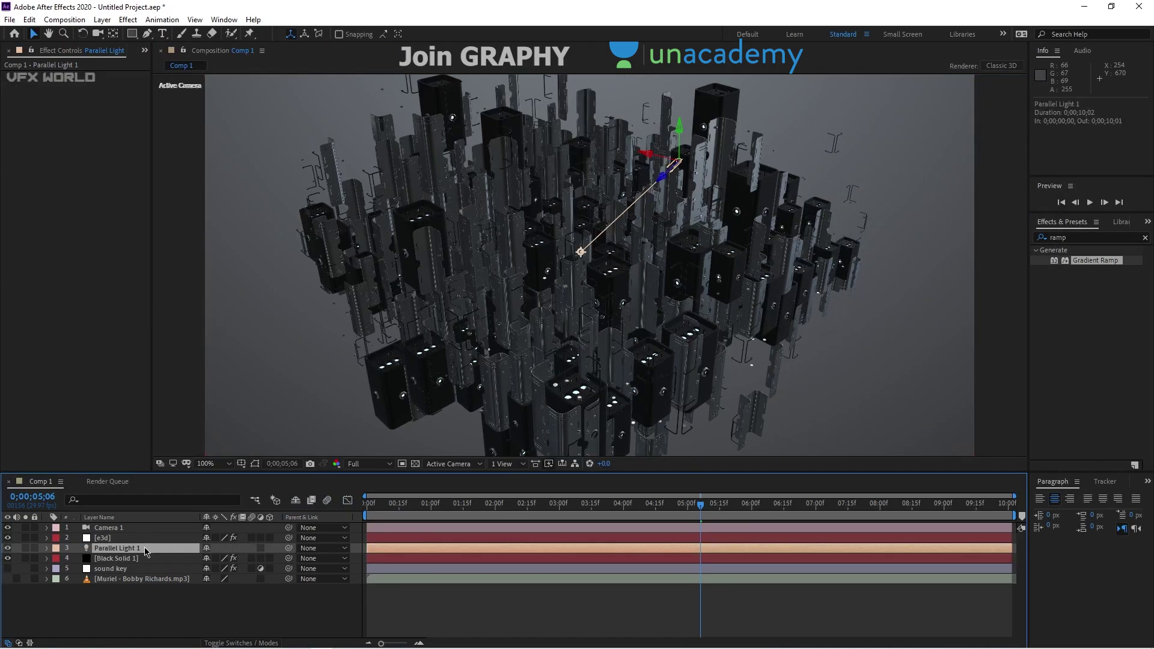
Step: Raise the parallel light to a Y position of about -303.3 and inspect its effect on the models up close
key(p)
drag(228, 561, 195, 541)
scroll(590, 355, up, 2)
scroll(591, 355, up, 2)
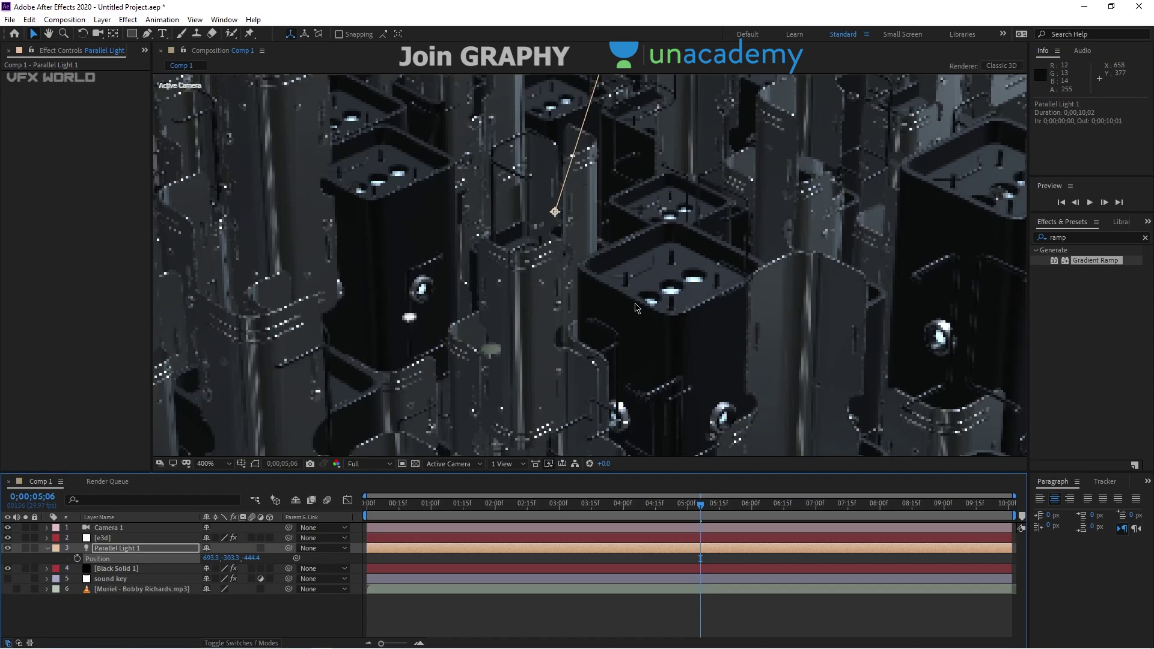
scroll(695, 306, down, 4)
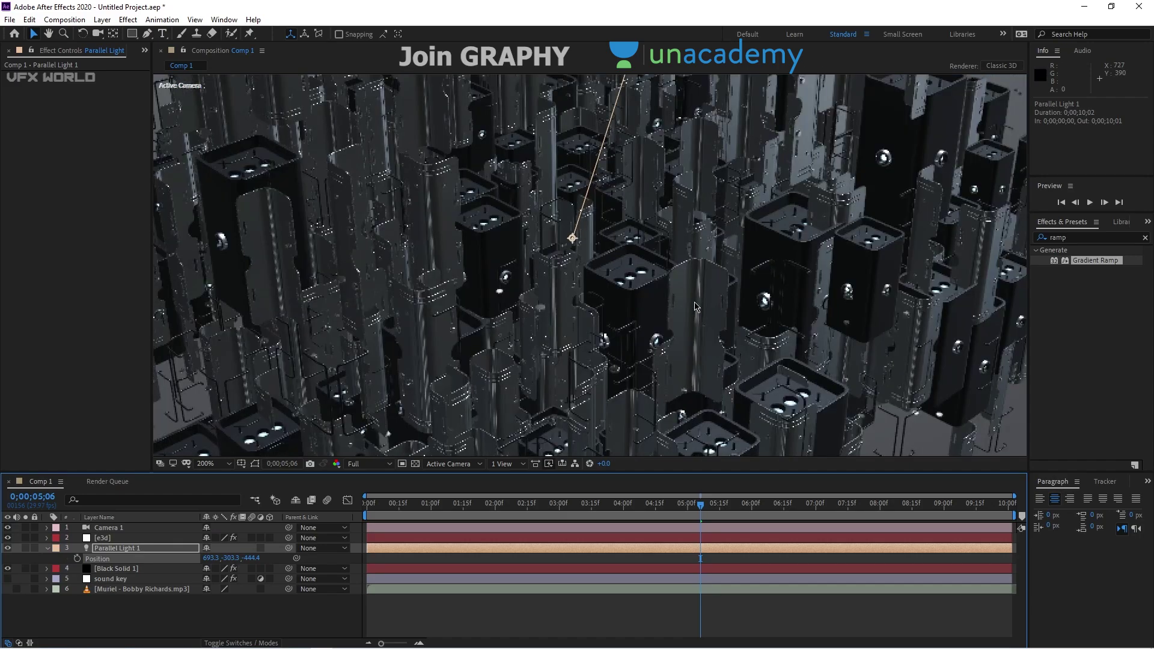
Step: Reposition the parallel light to 993.3, -93.3, -524.4 using a horizontal two-view layout with a Top view, and restore the single view
click(506, 464)
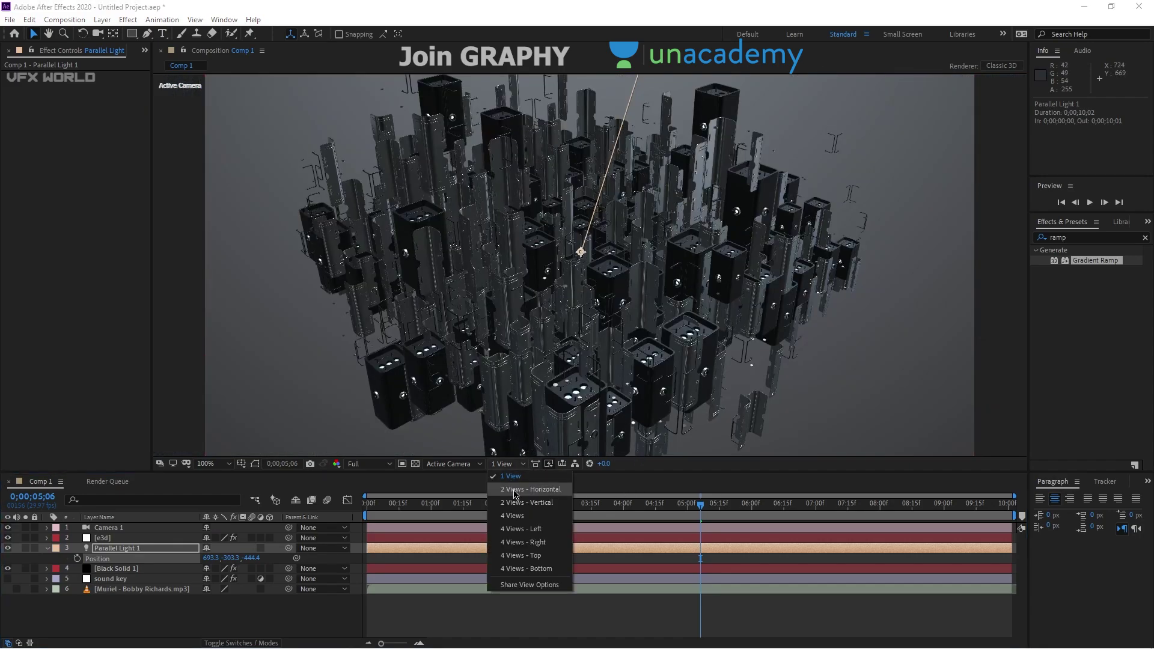
click(514, 490)
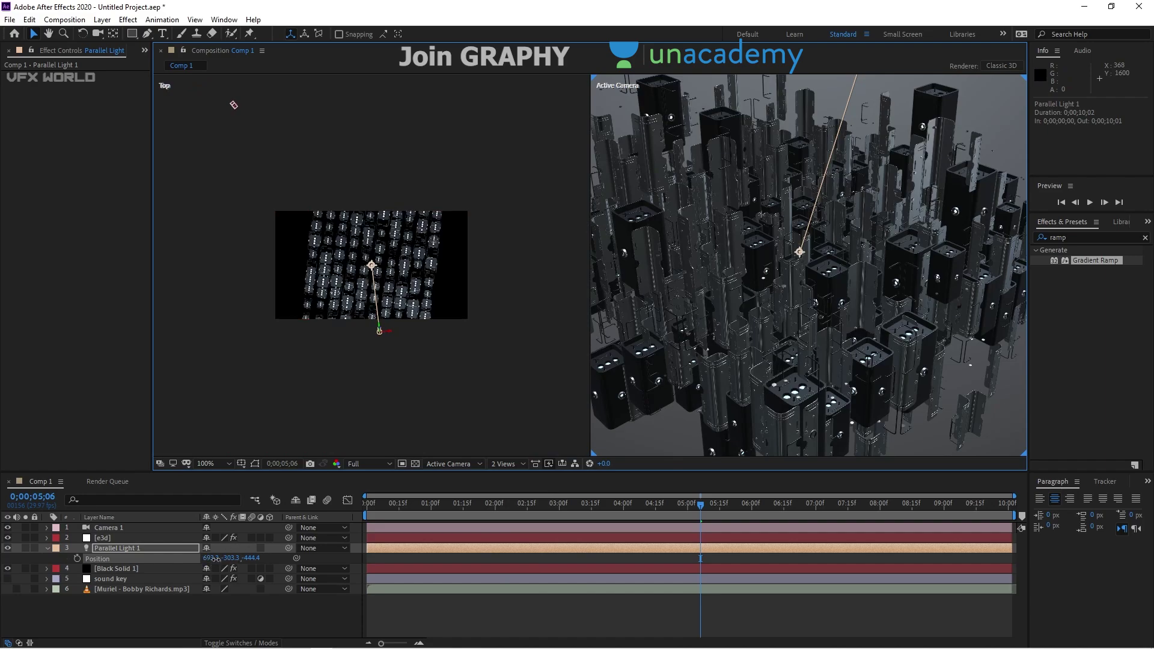
mouse_move(215, 558)
mouse_down()
mouse_move(253, 558)
mouse_move(204, 557)
mouse_move(291, 563)
mouse_move(228, 560)
mouse_up()
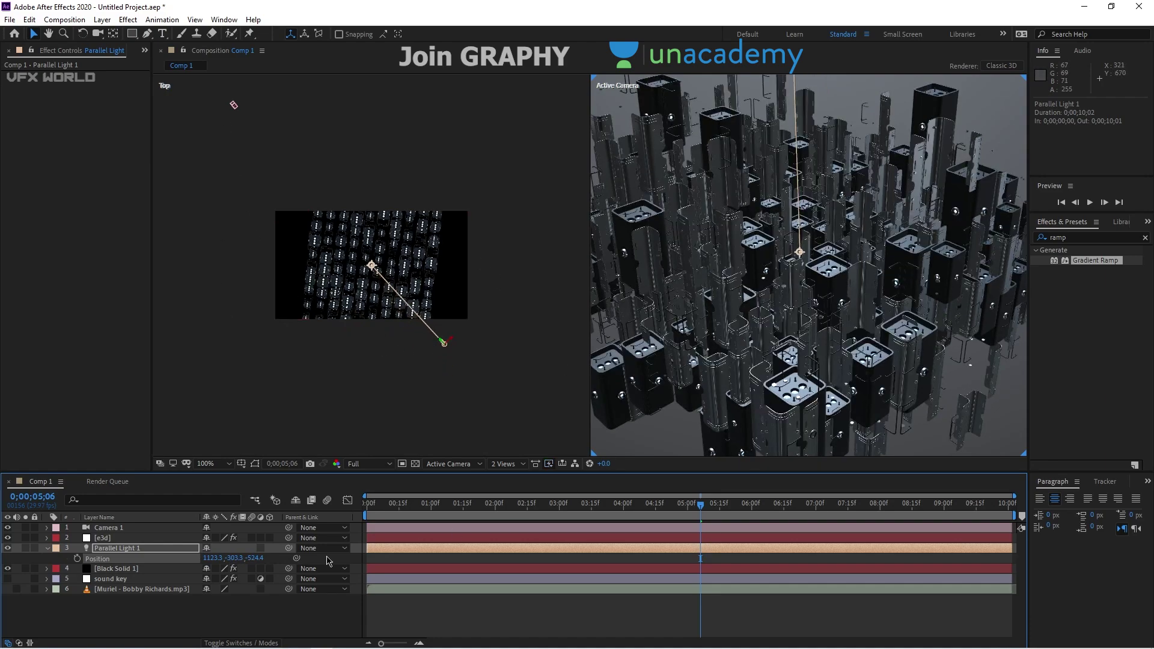
drag(229, 558, 209, 560)
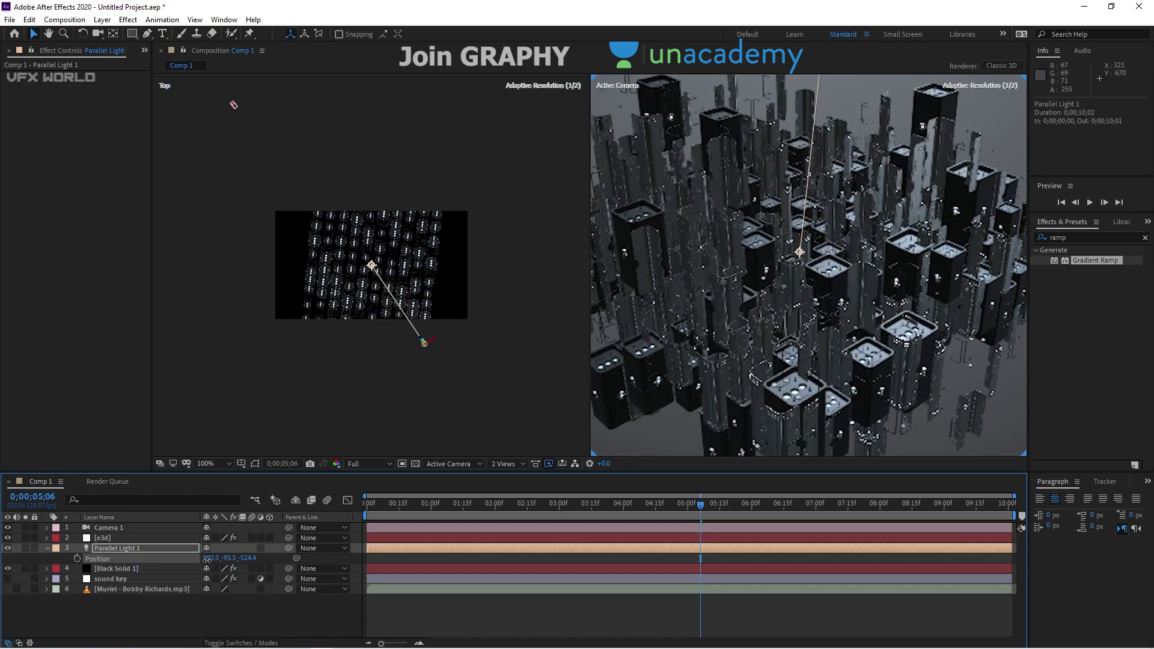
click(510, 464)
click(511, 477)
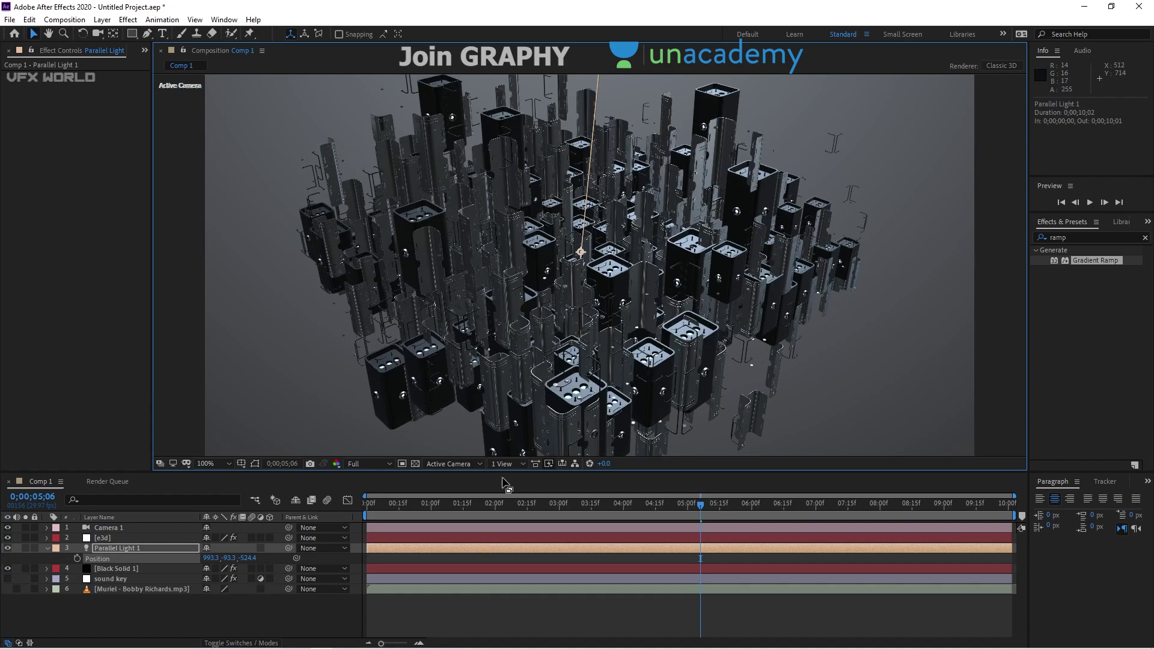
click(188, 617)
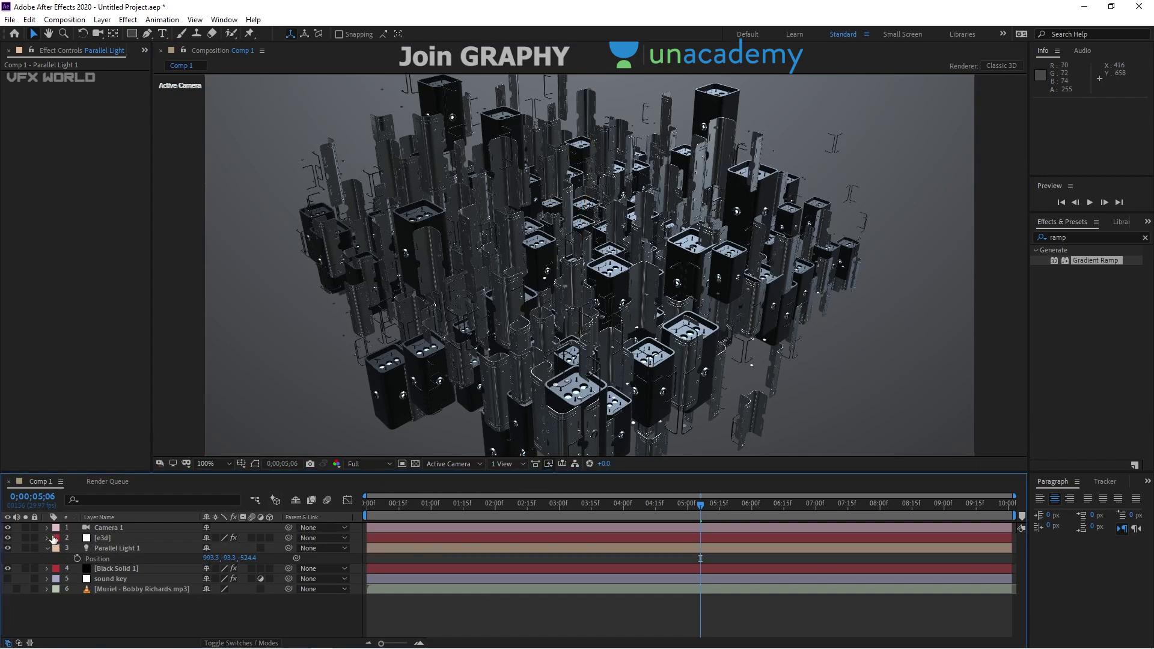
click(47, 548)
Step: Widen the effect settings area and expand the Physical Environment render settings of the e3d layer's Element effect
click(108, 560)
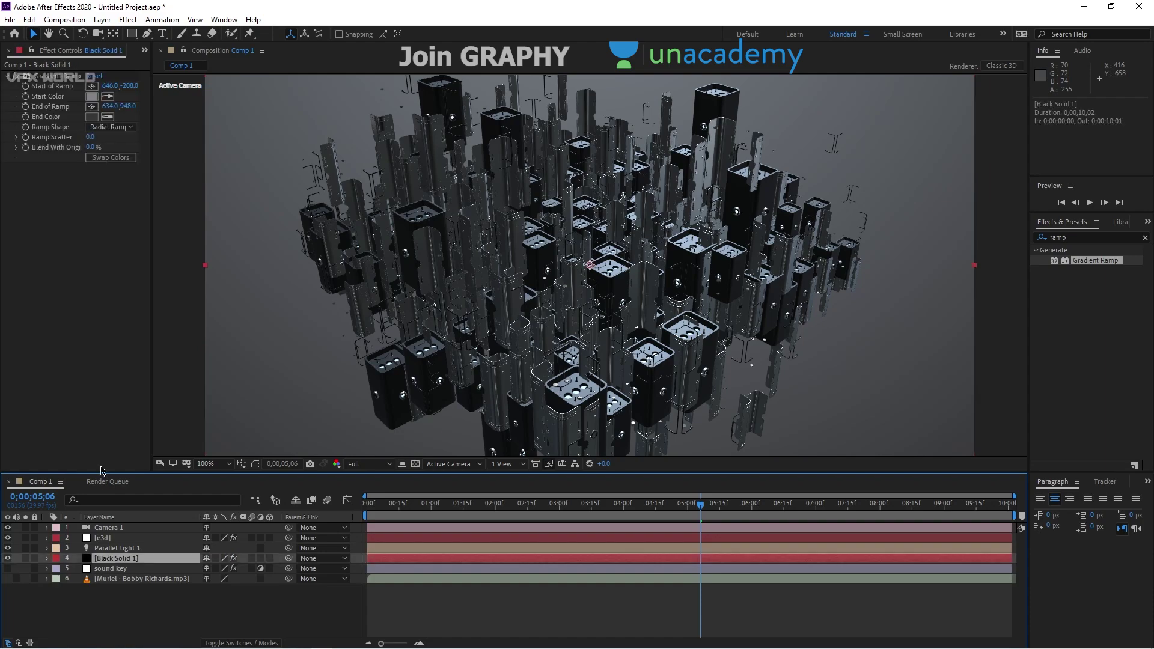
drag(151, 151, 219, 158)
click(115, 538)
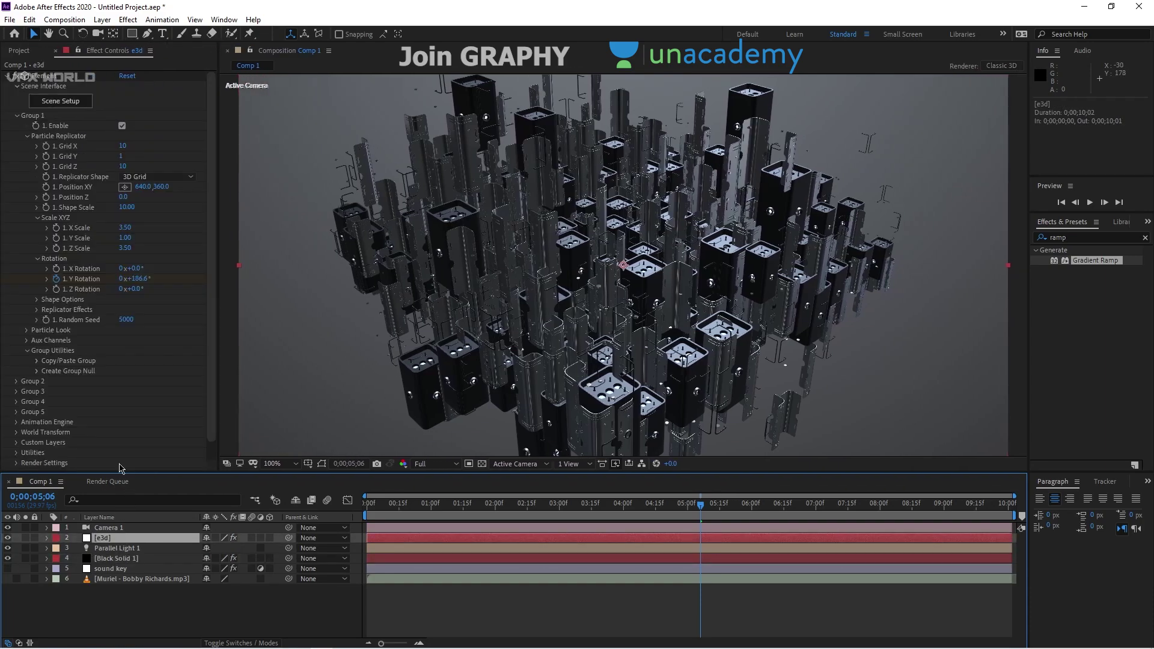
click(17, 116)
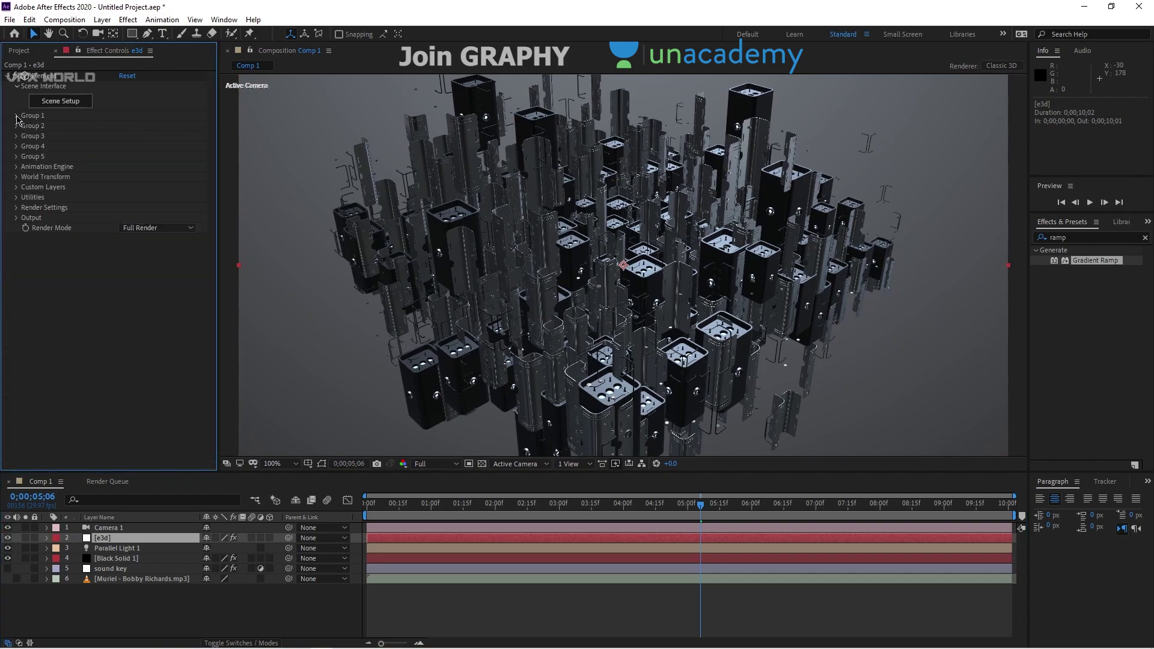
click(17, 208)
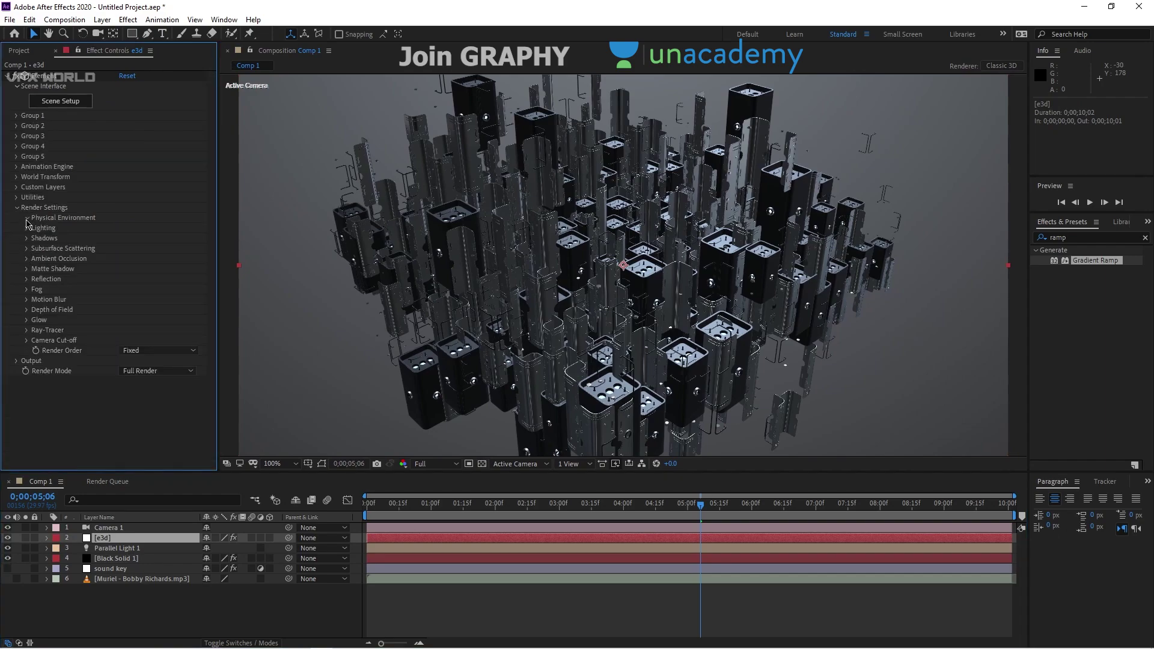
click(26, 218)
Step: Try rotating the physical environment about its Y axis and undo the change
click(37, 290)
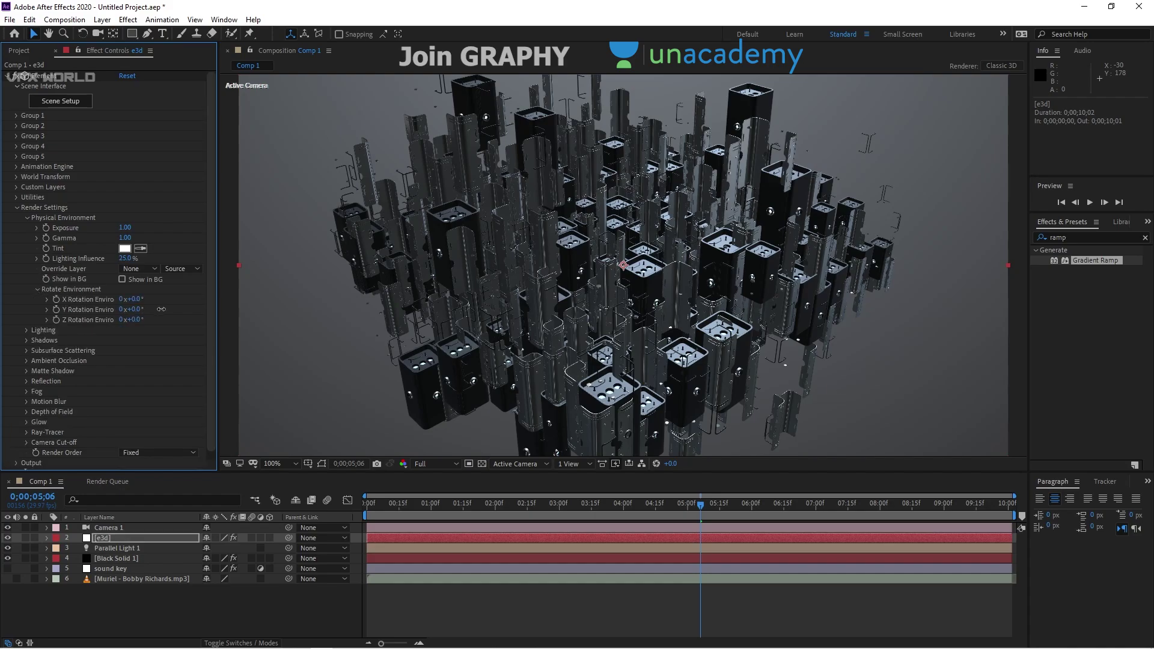
drag(134, 309, 162, 305)
key(ctrl+z)
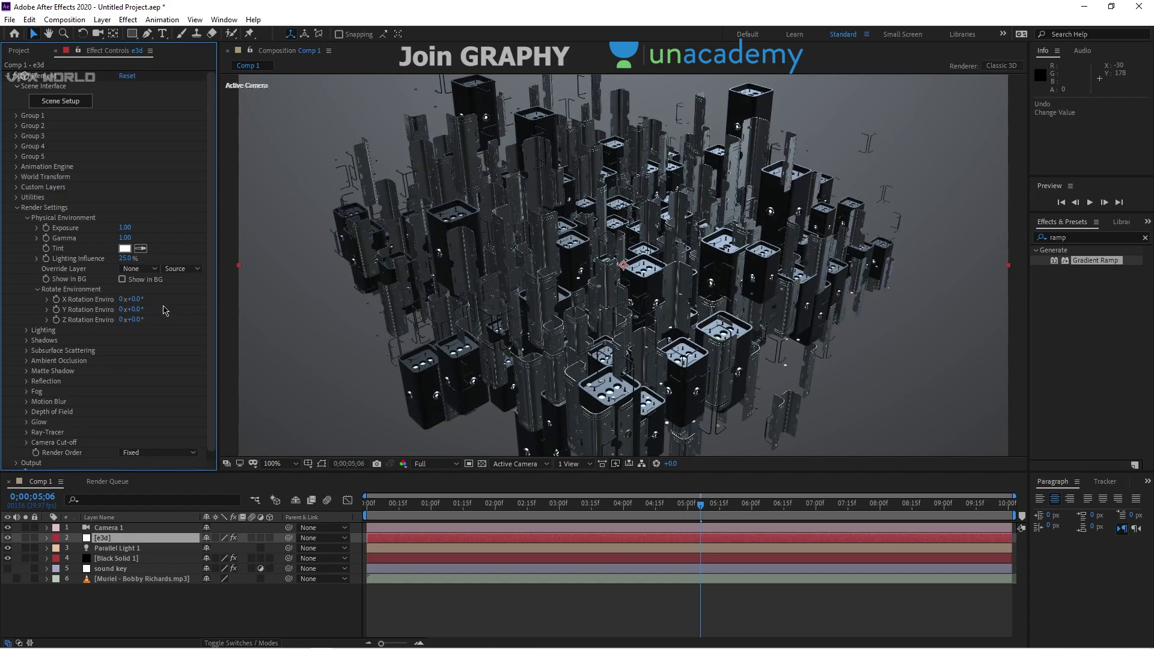
Step: Set the physical environment's Tint to the light blue CCEAFF
click(124, 248)
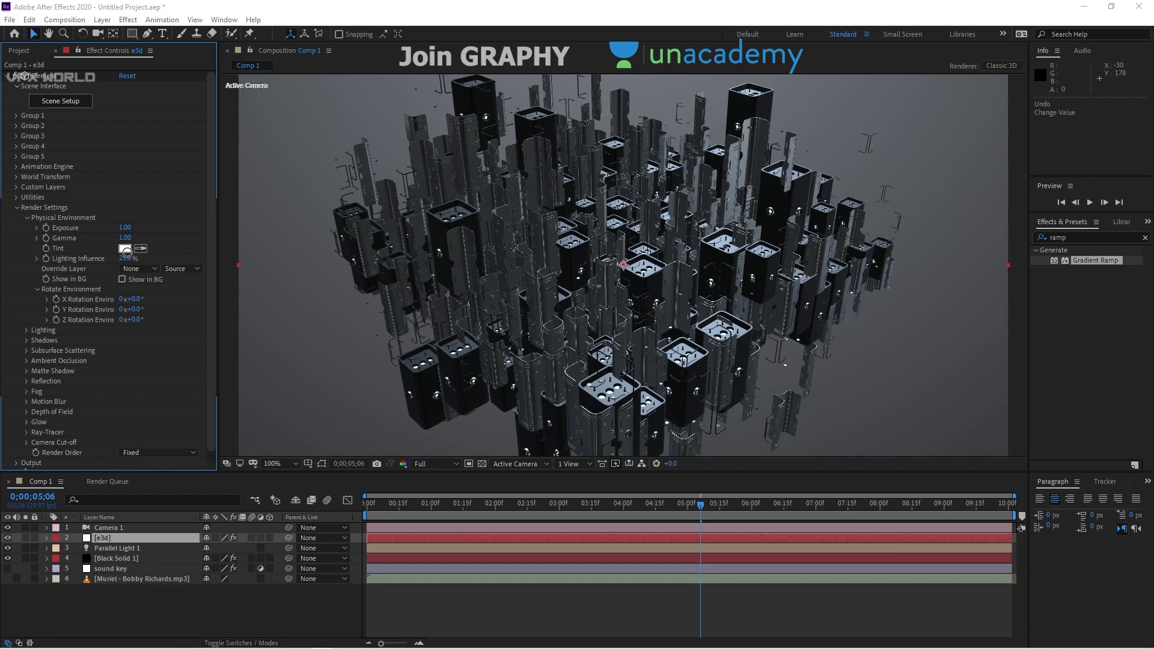
drag(178, 337, 181, 297)
drag(74, 262, 48, 214)
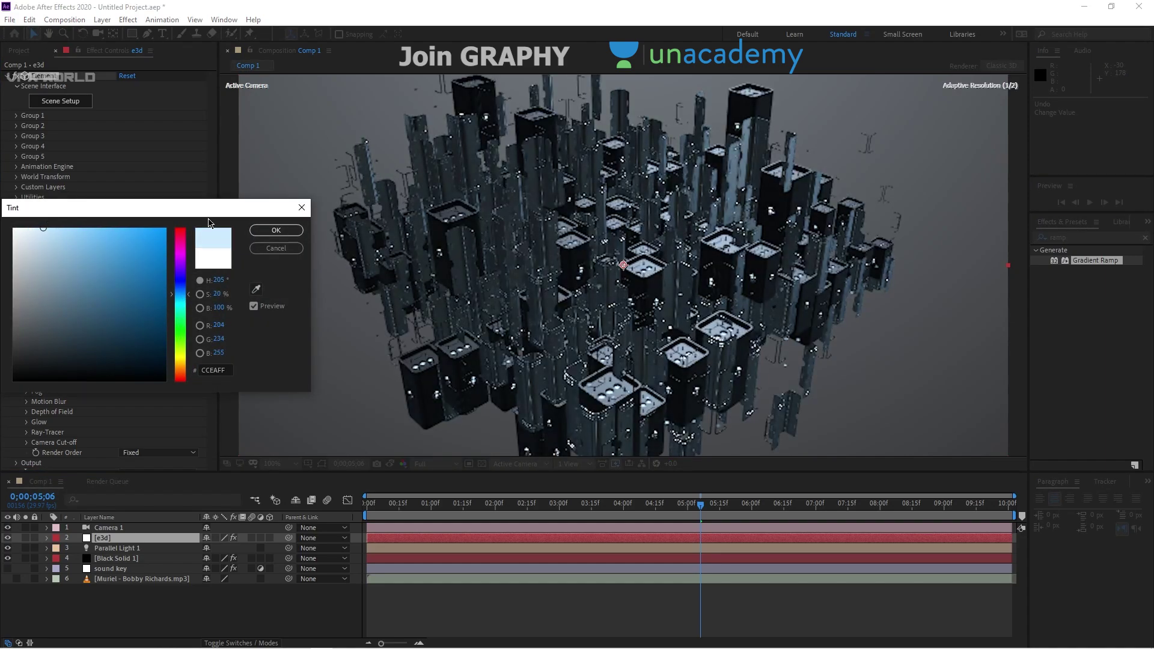
click(296, 232)
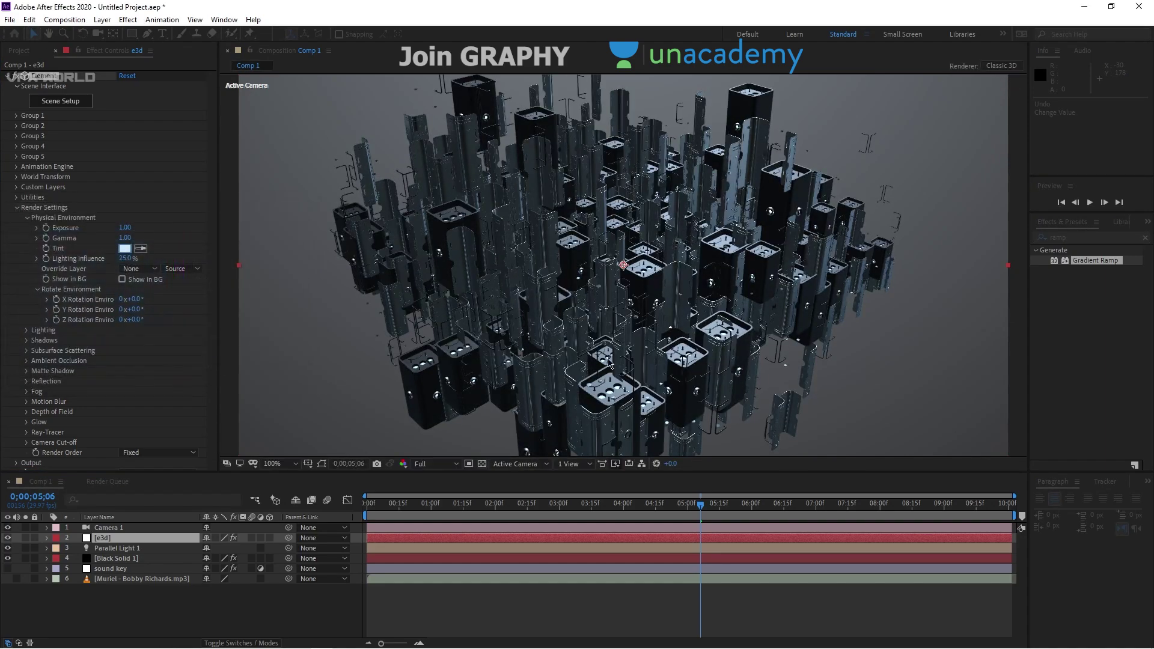
click(27, 218)
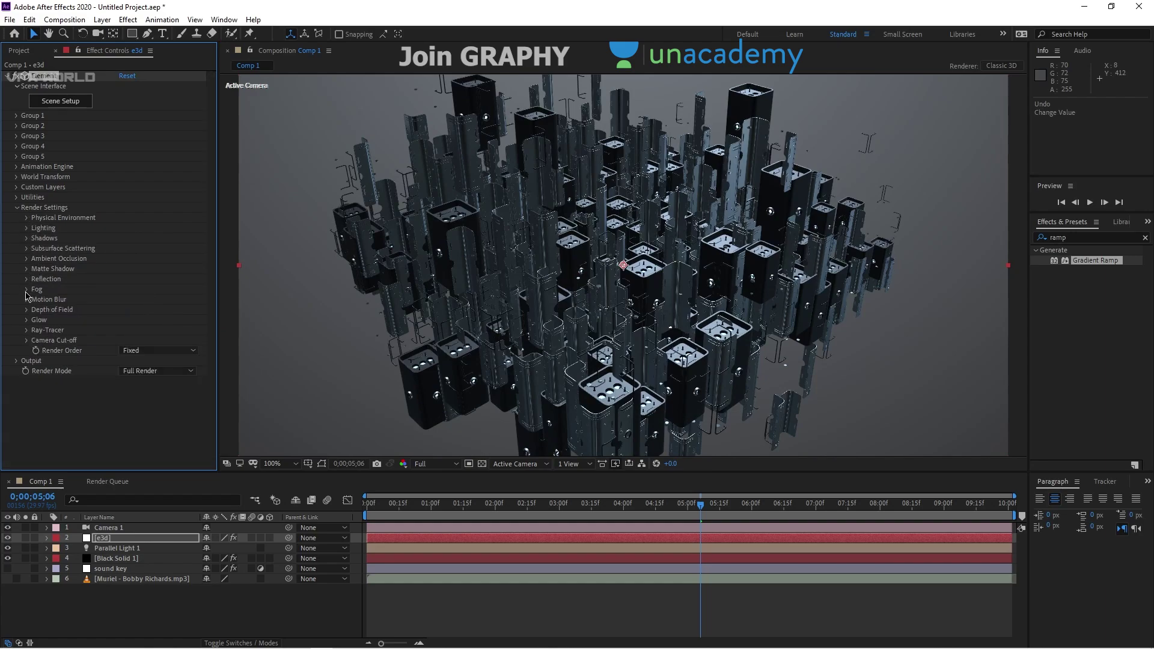
Step: Enable ambient occlusion in Ray-Traced mode on the e3d layer and compare the render with it off and on
click(26, 259)
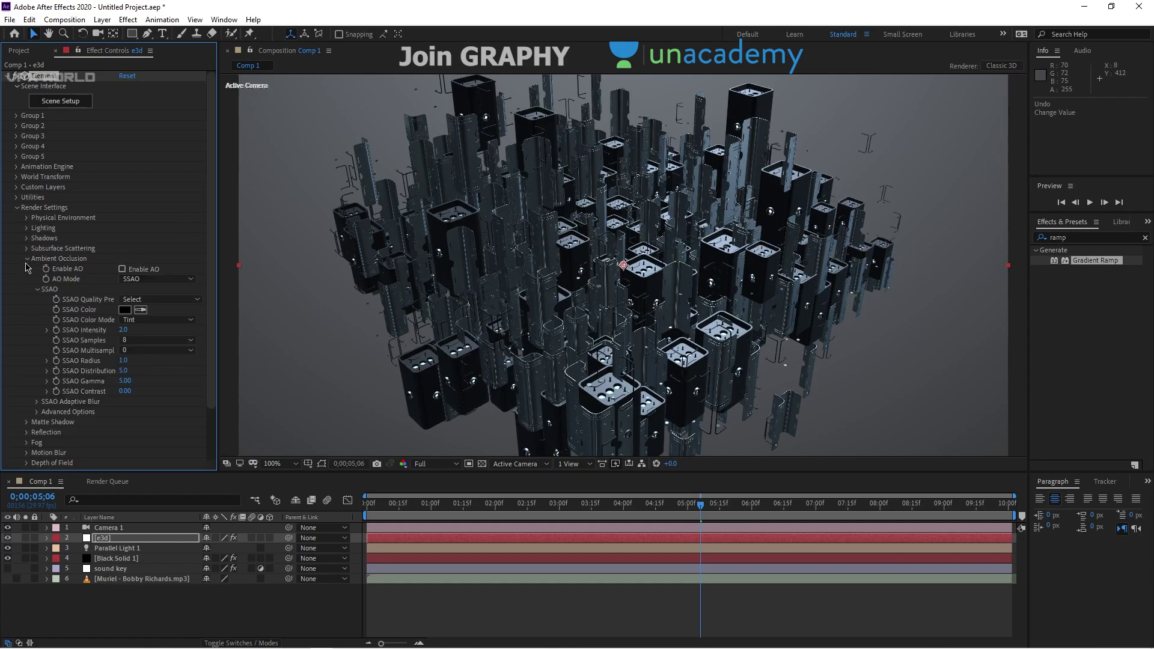
click(123, 269)
scroll(509, 375, up, 4)
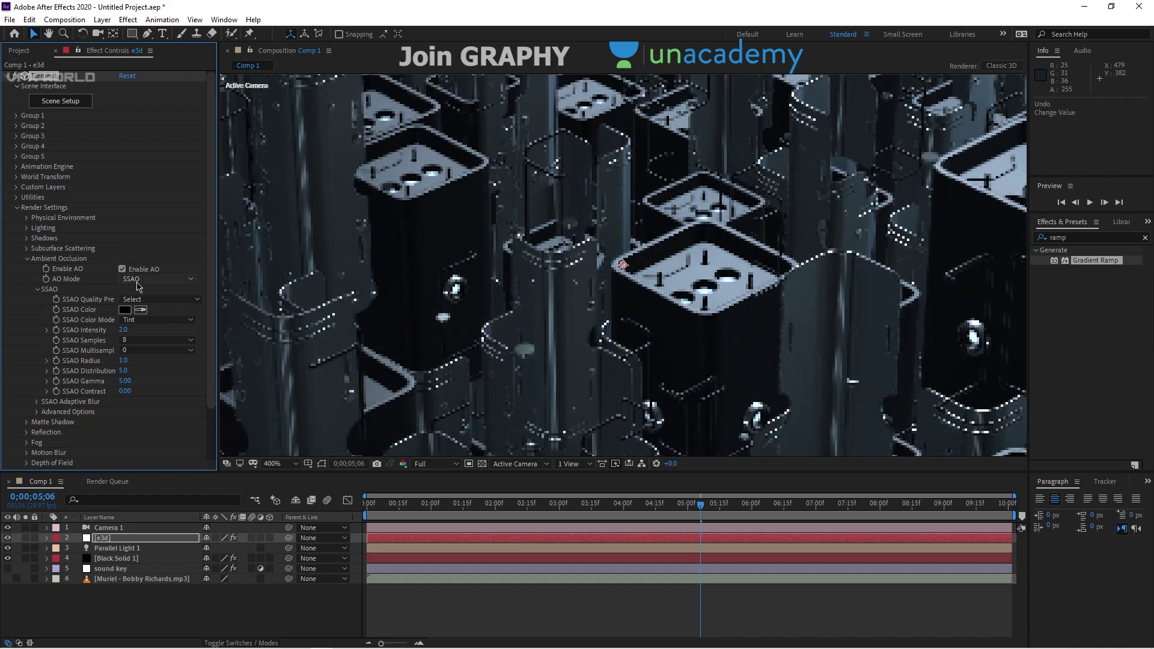
click(138, 280)
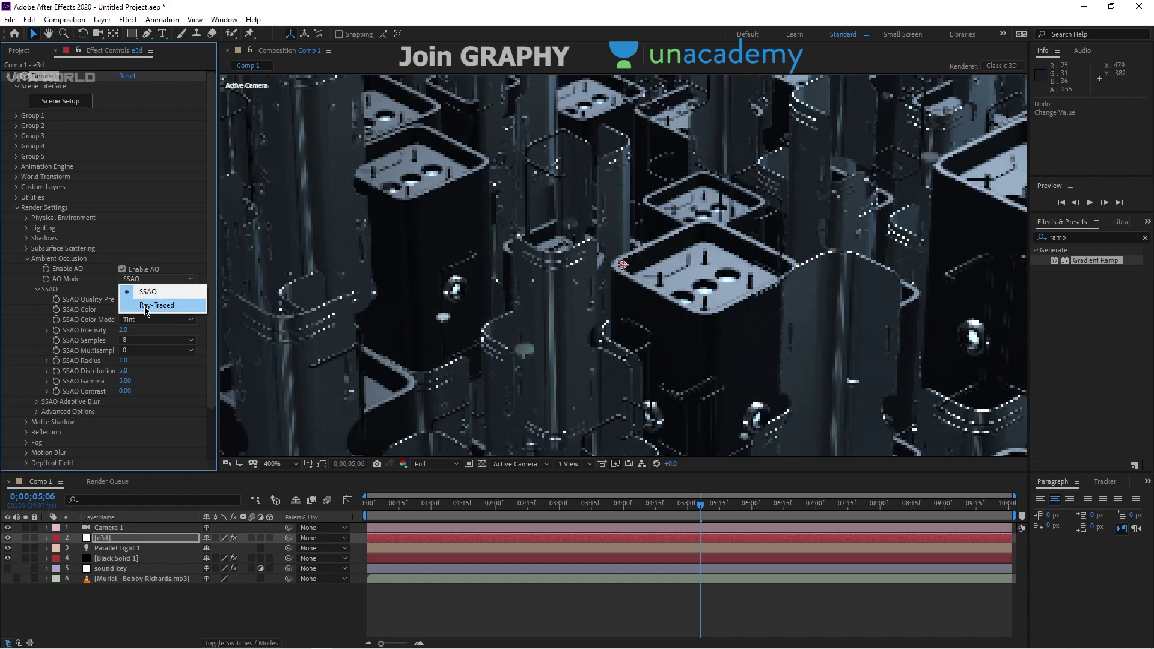
click(145, 307)
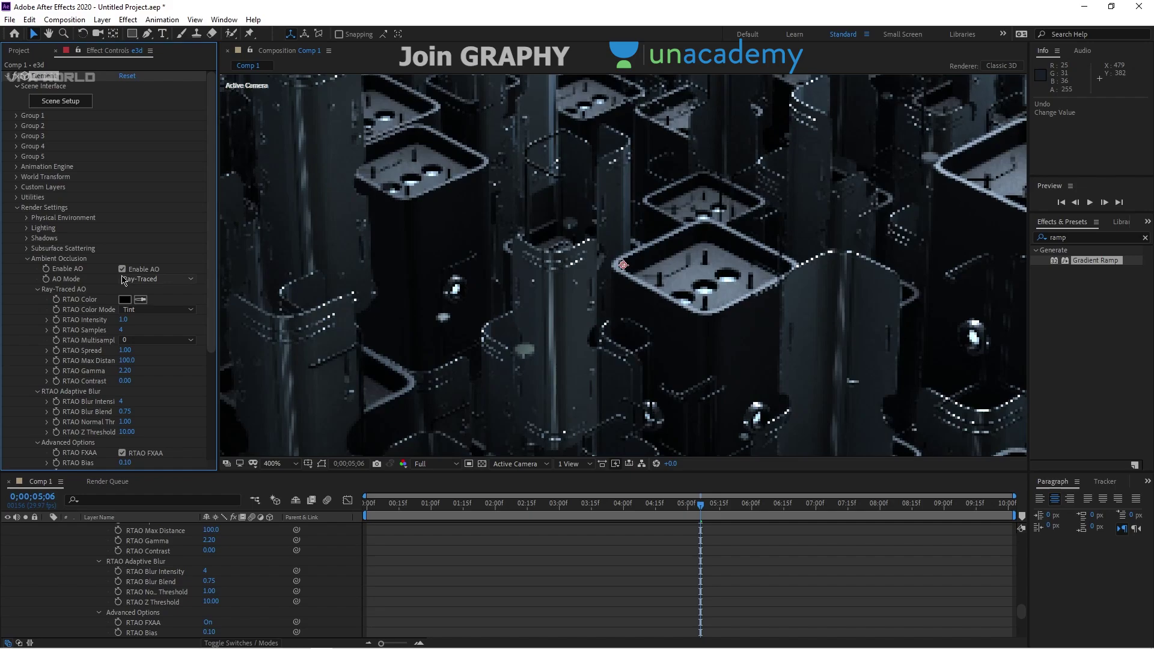
key(slash)
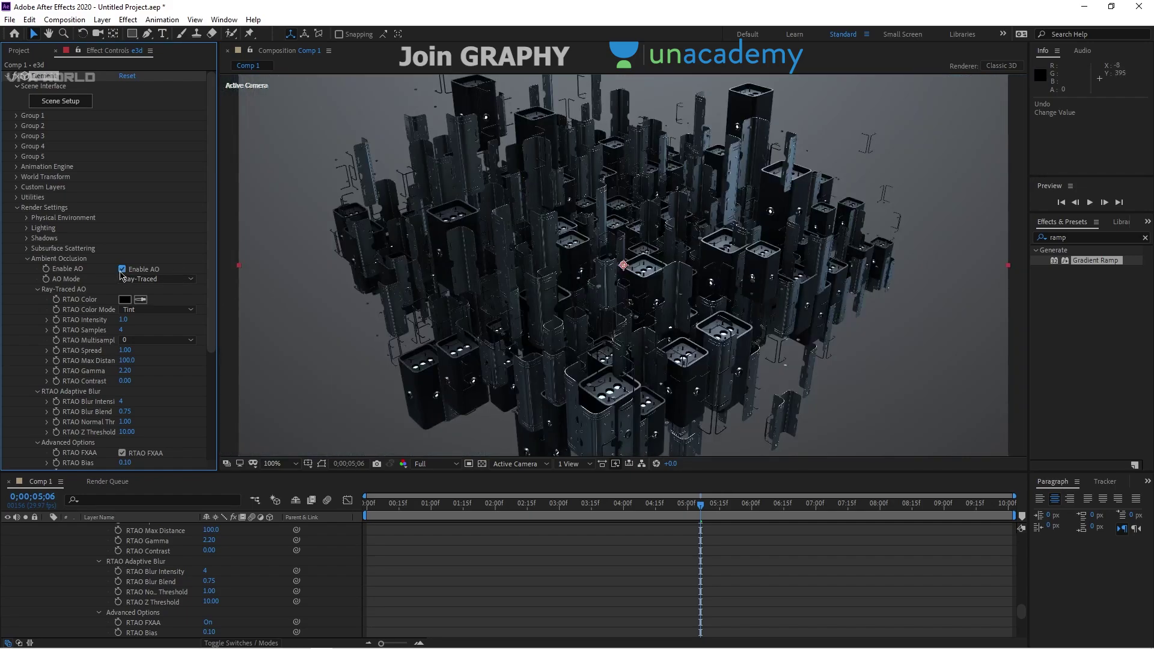
click(122, 270)
click(121, 271)
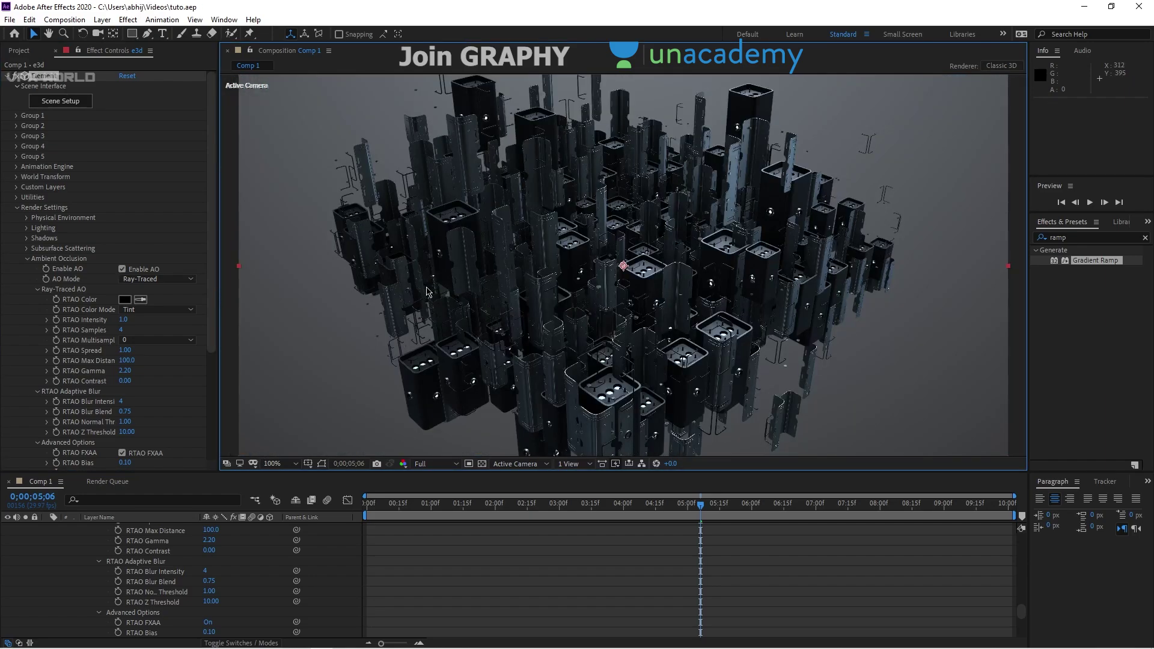
click(27, 259)
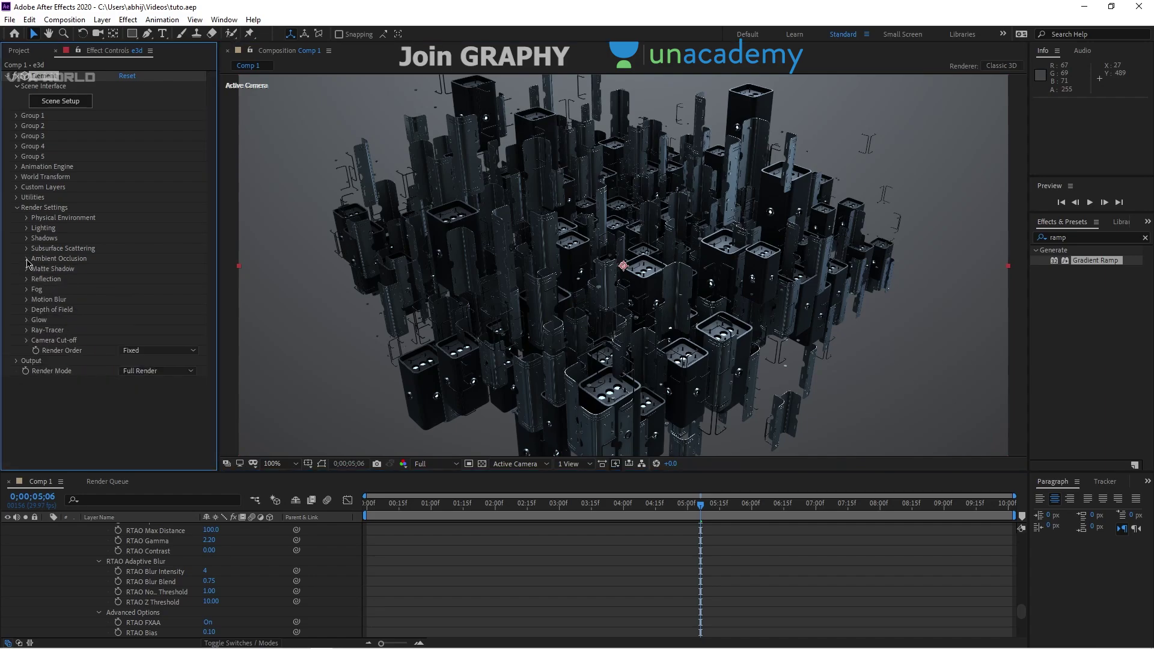
Step: Examine the e3d layer's Element output settings, including the available multisampling levels
scroll(82, 559, up, 15)
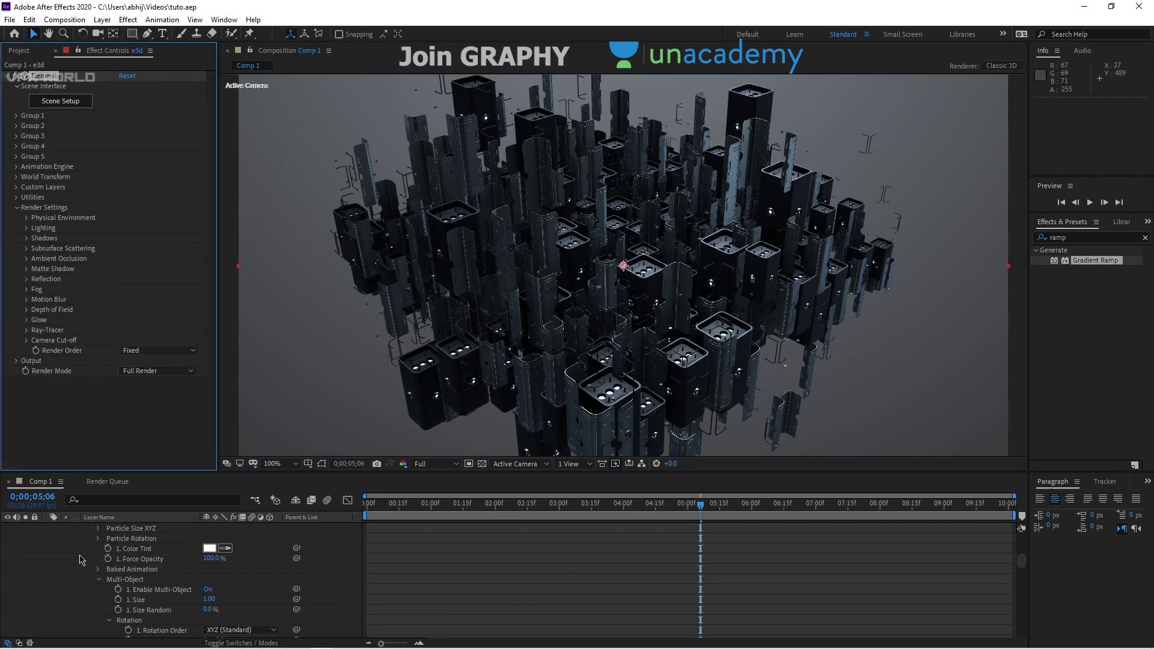
click(96, 541)
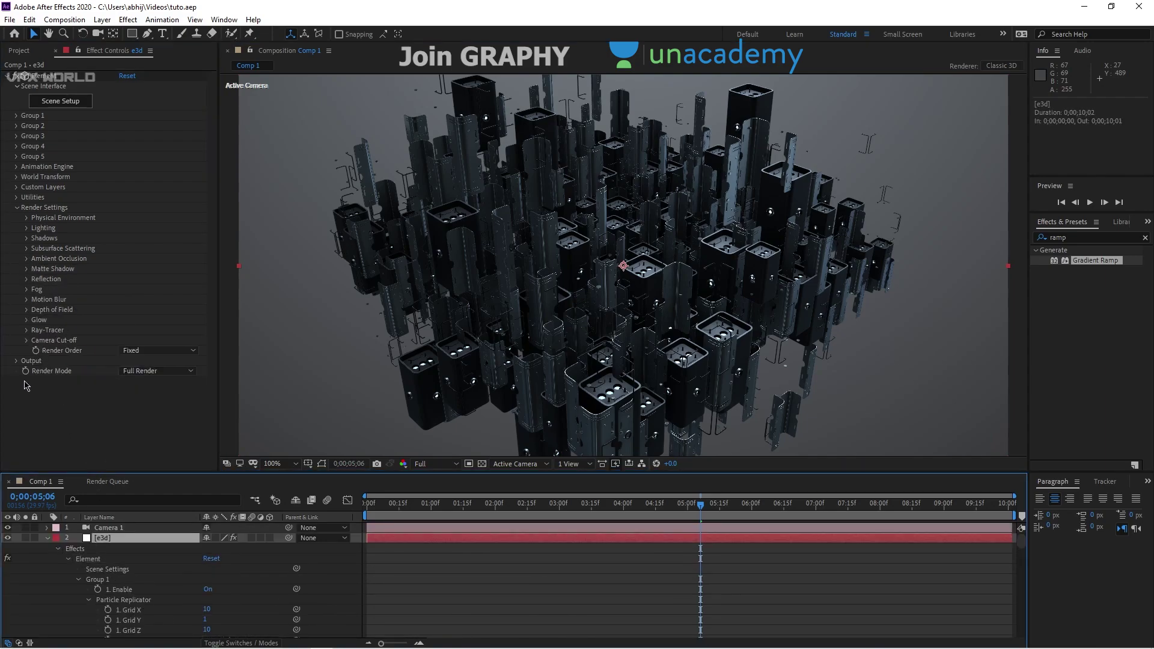
click(17, 361)
scroll(90, 336, down, 2)
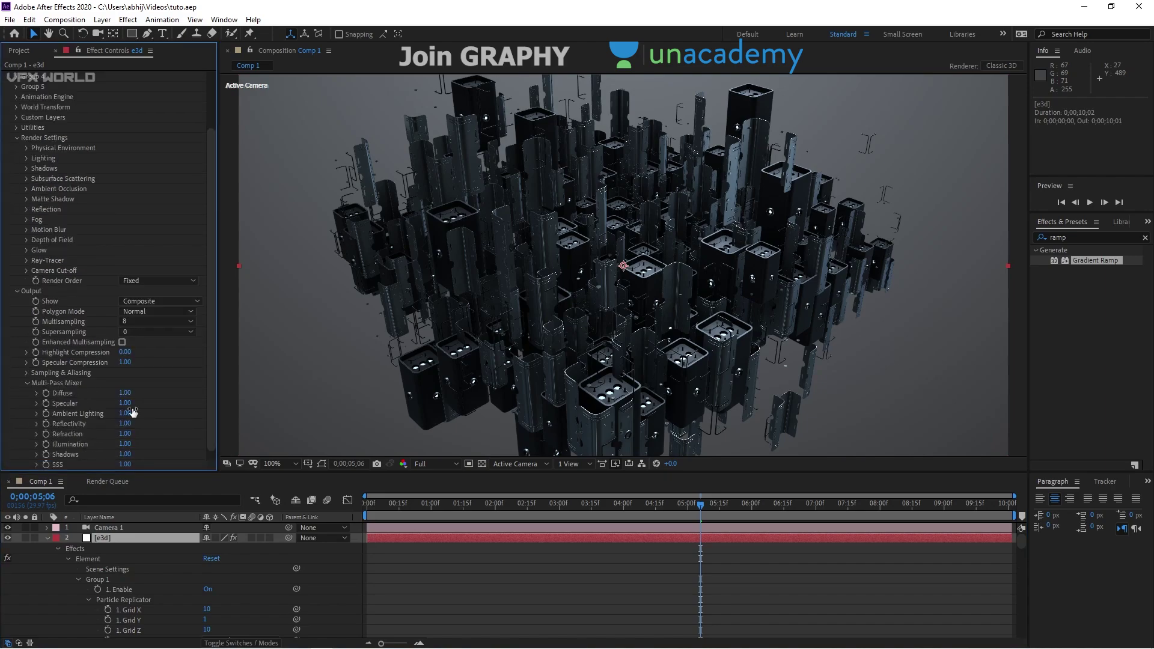
click(145, 323)
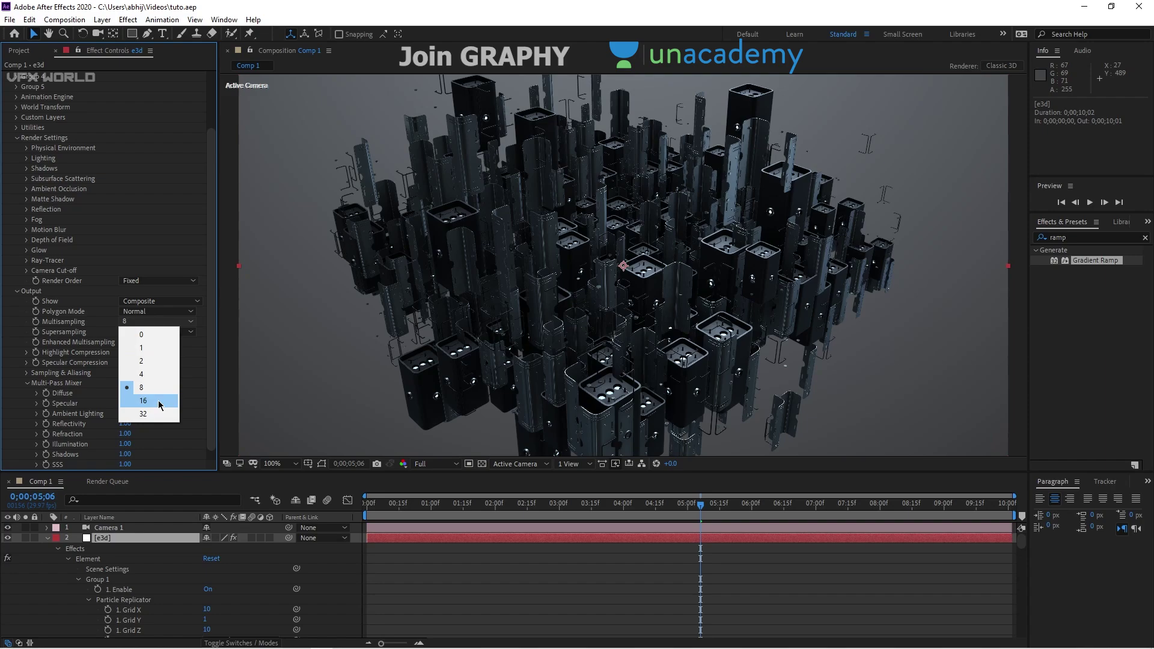
click(180, 383)
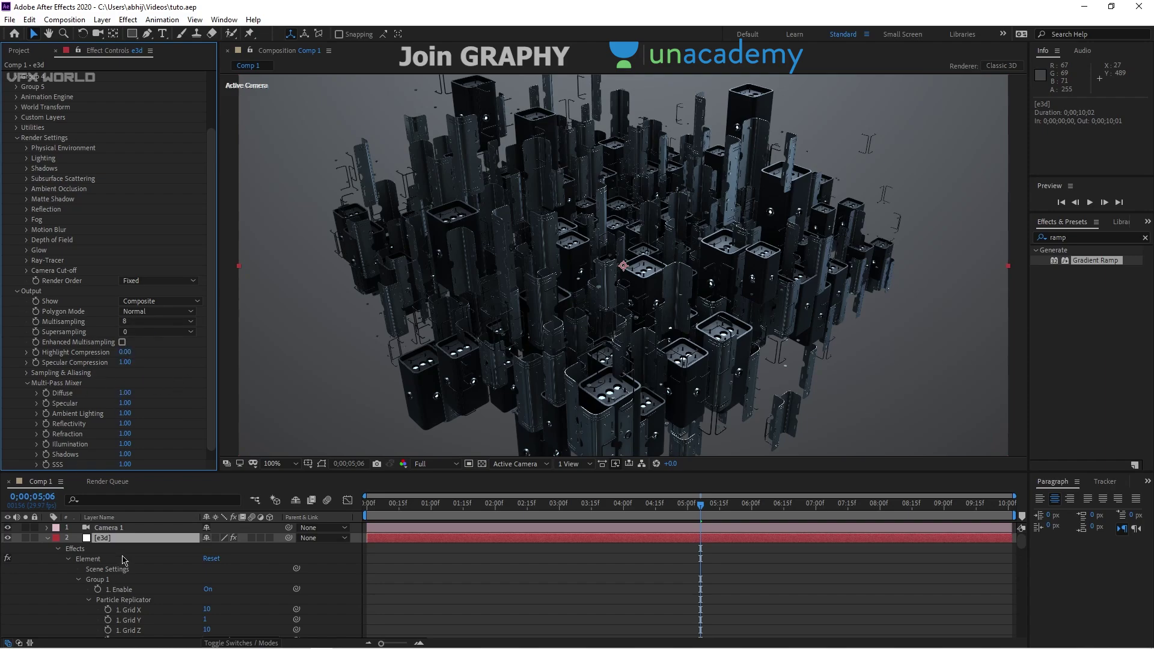
Step: Duplicate the e3d layer, name the copy "world position", and collapse the original layer's properties
click(133, 540)
key(ctrl+d)
right_click(134, 543)
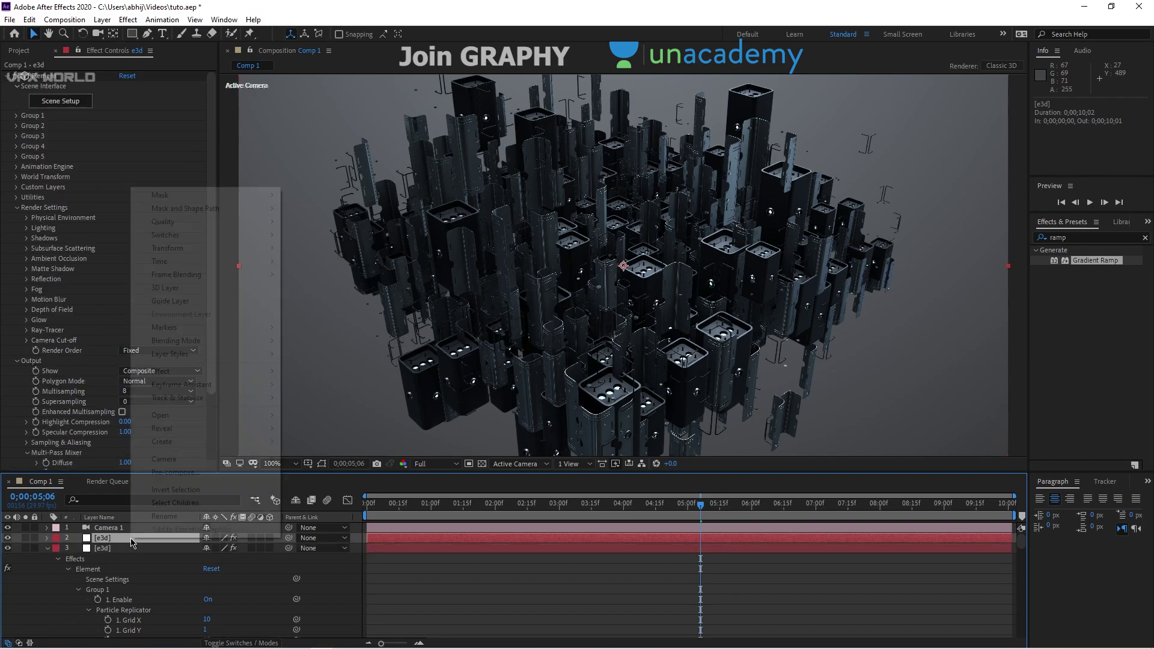
click(157, 521)
text(world position)
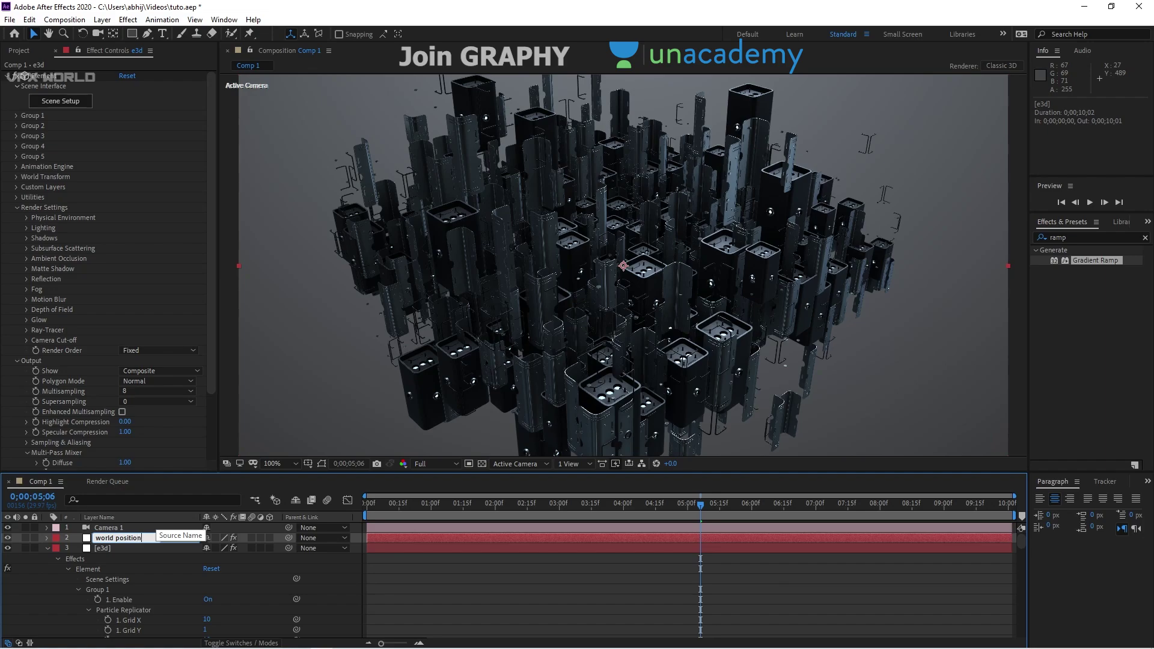
key(Return)
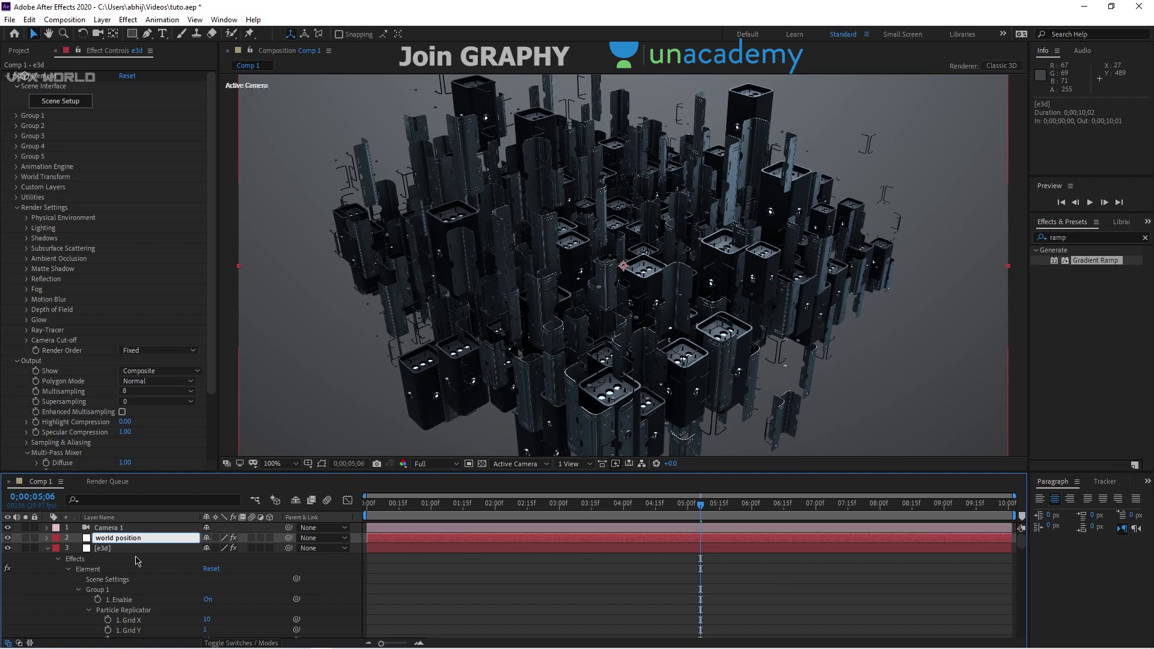
click(13, 562)
click(48, 548)
Step: Set the world position layer's Element output to show World Position
click(136, 539)
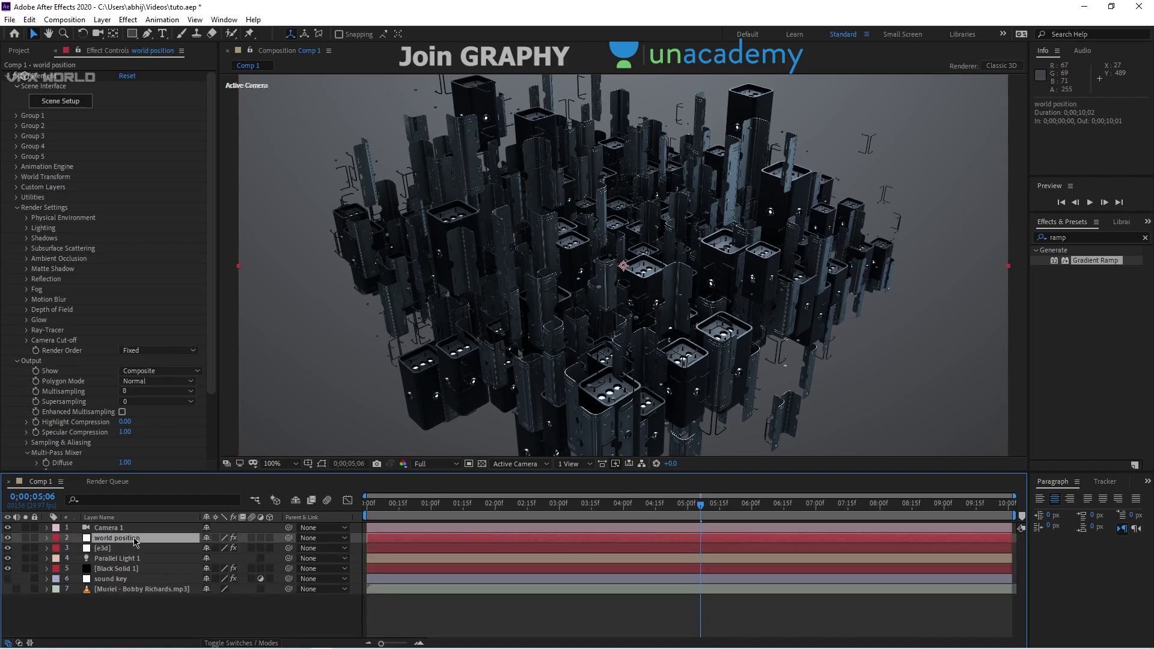
click(157, 371)
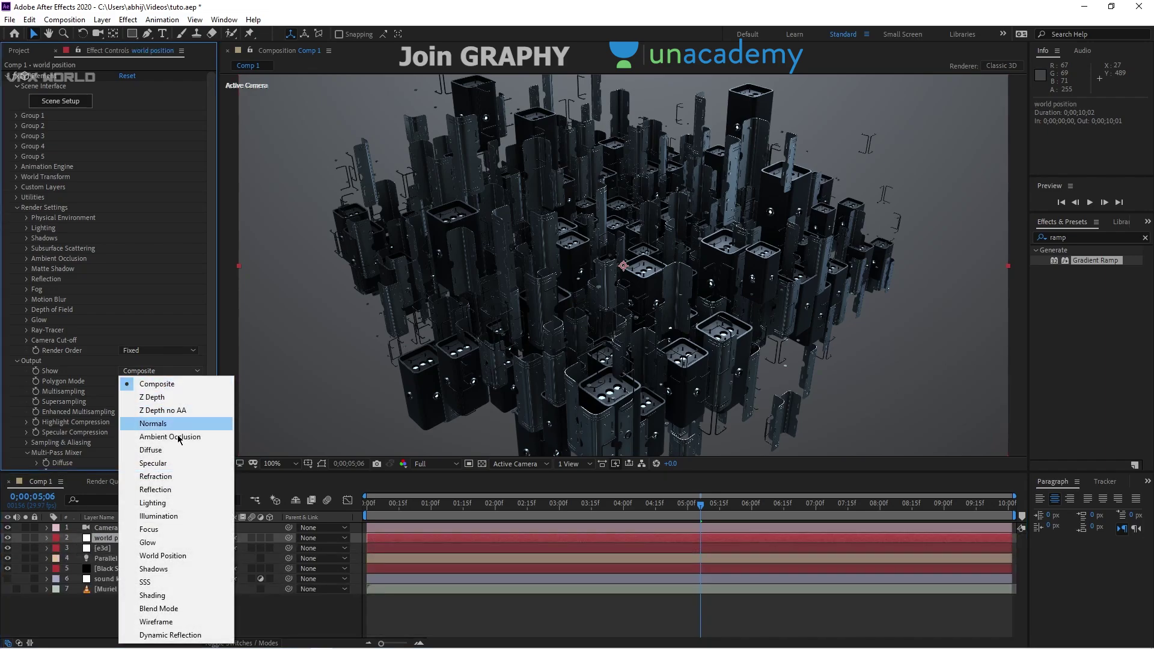
click(202, 558)
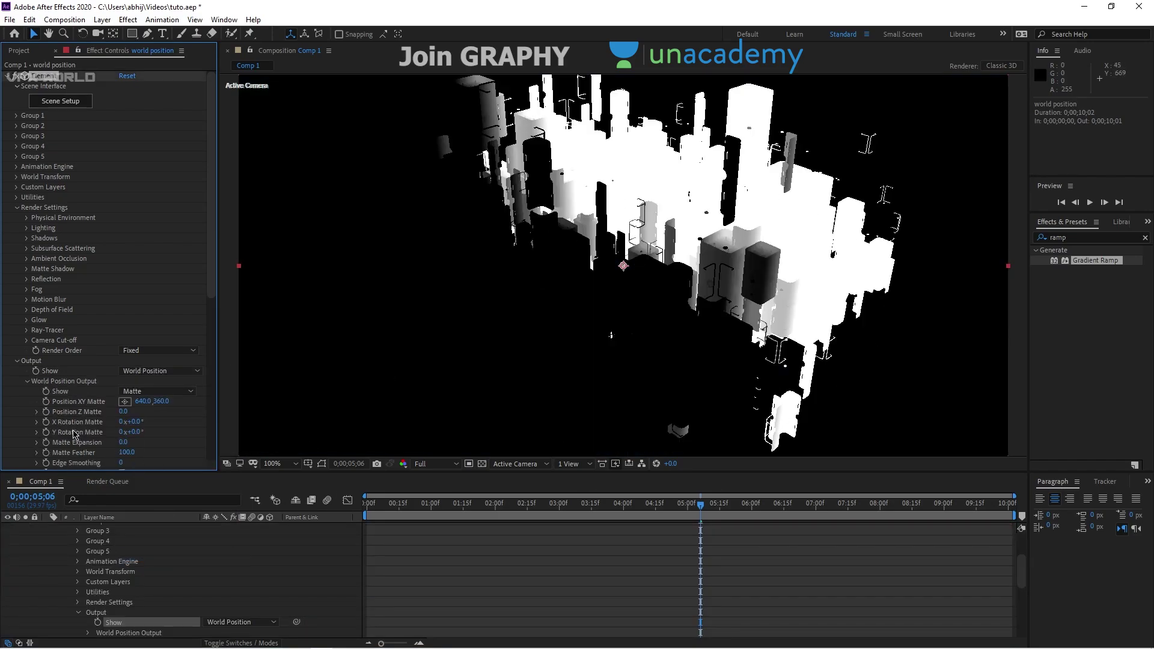
Step: Set the X Rotation Matte of the world position layer's World Position Output to 90°
scroll(74, 434, down, 2)
click(137, 368)
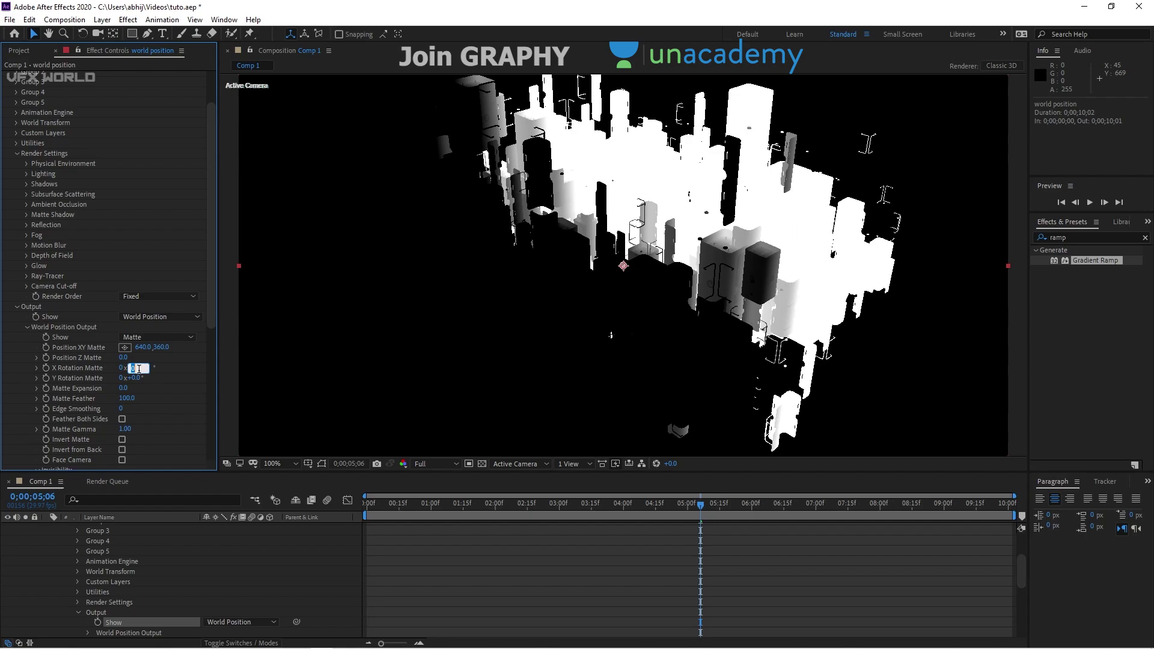
text(90)
key(Return)
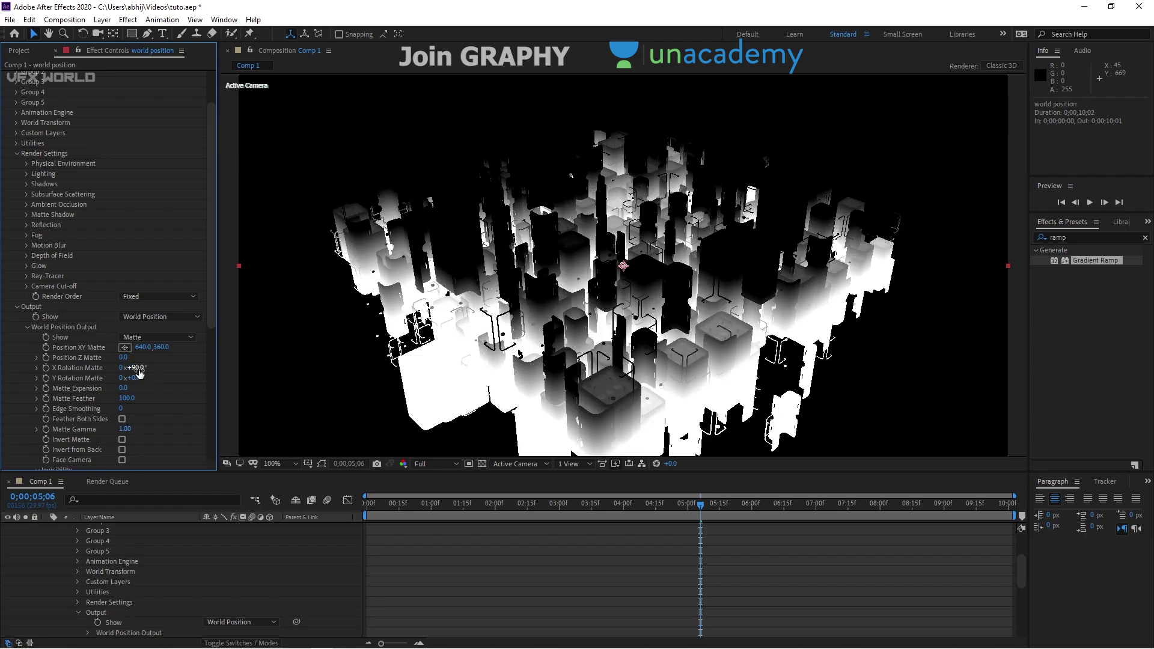
Step: Set the world position matte's feather to 233 and its XY position to 640, 558
scroll(142, 377, down, 1)
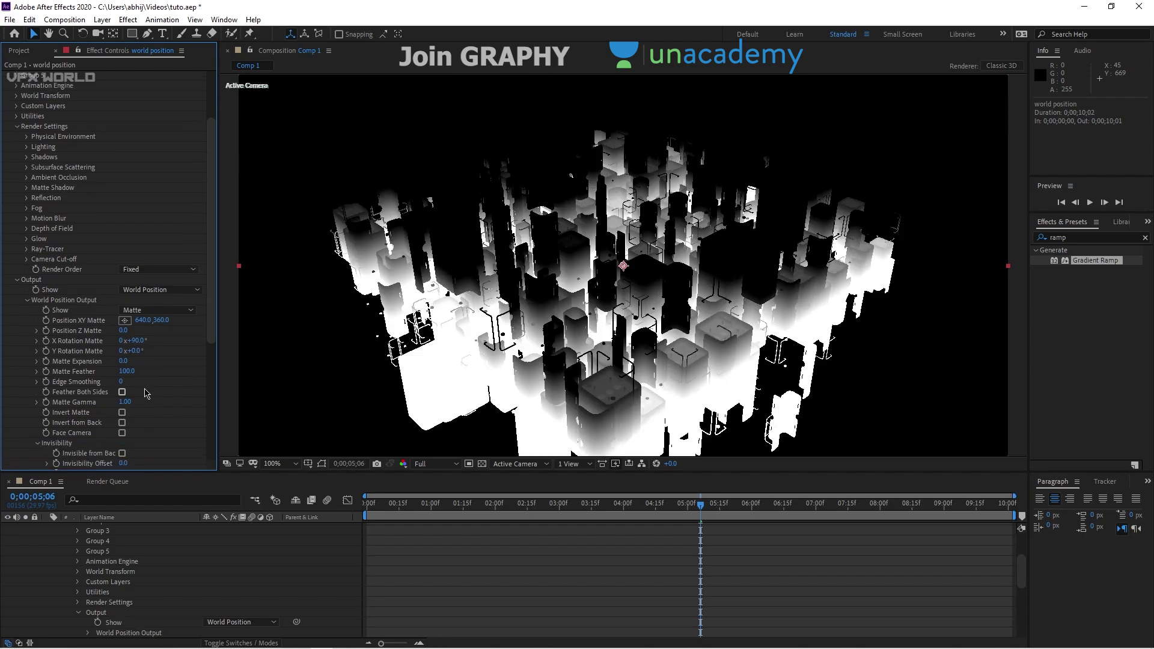
drag(126, 374, 180, 366)
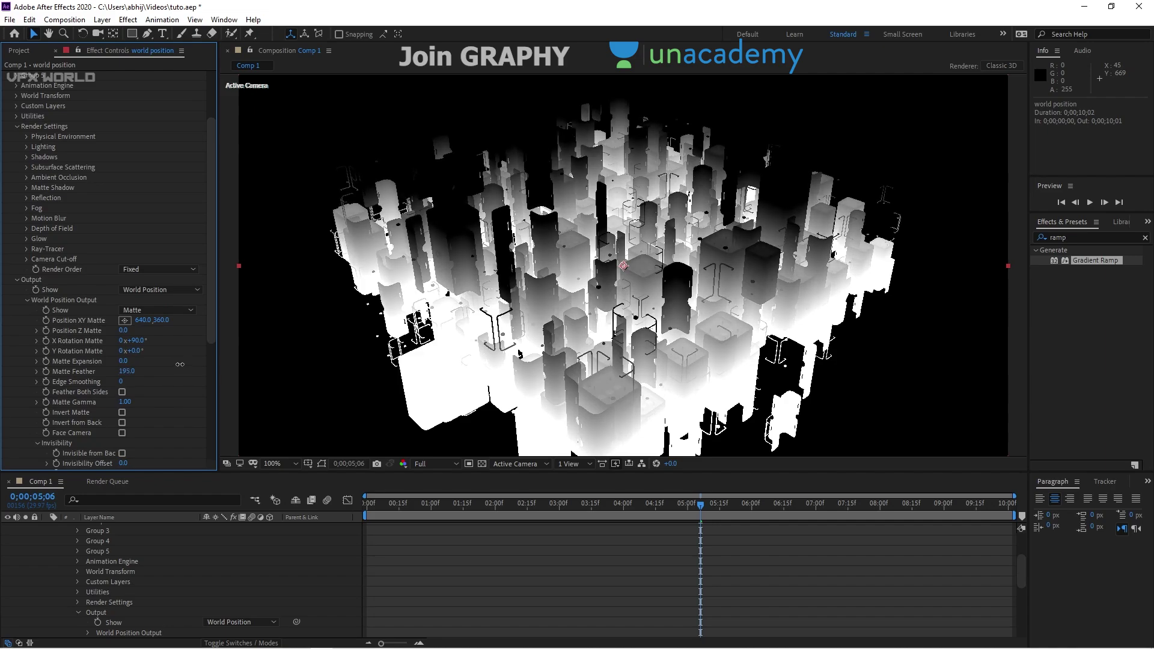
mouse_move(161, 320)
mouse_down()
mouse_move(186, 323)
mouse_move(11, 342)
mouse_move(20, 346)
mouse_up()
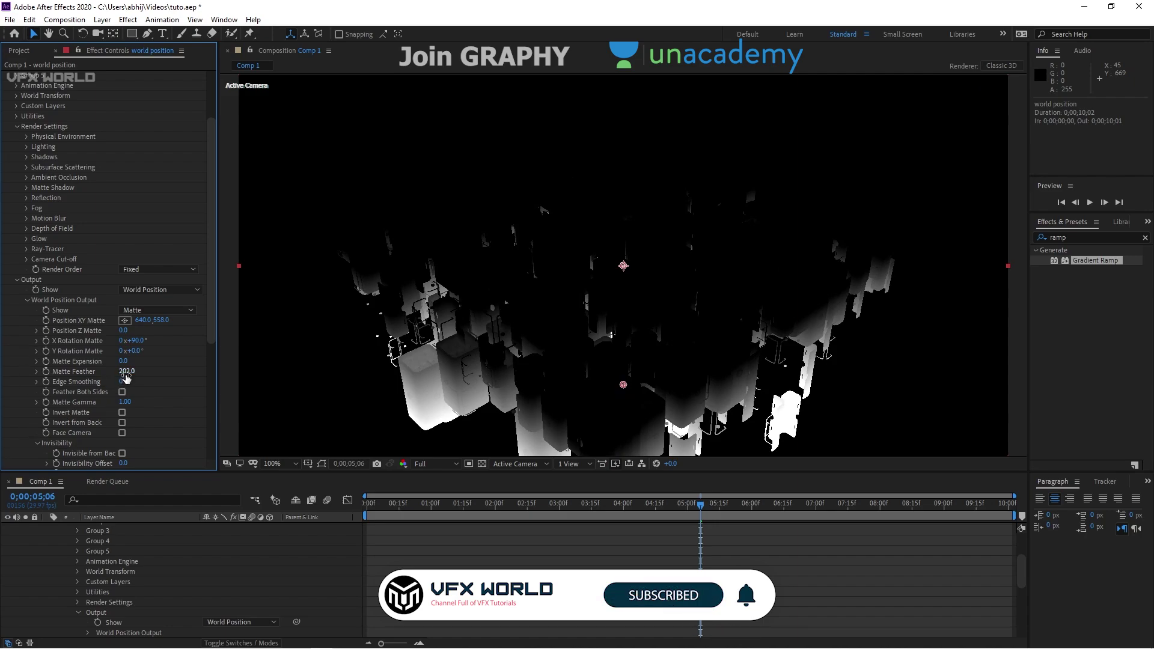
drag(126, 376, 145, 377)
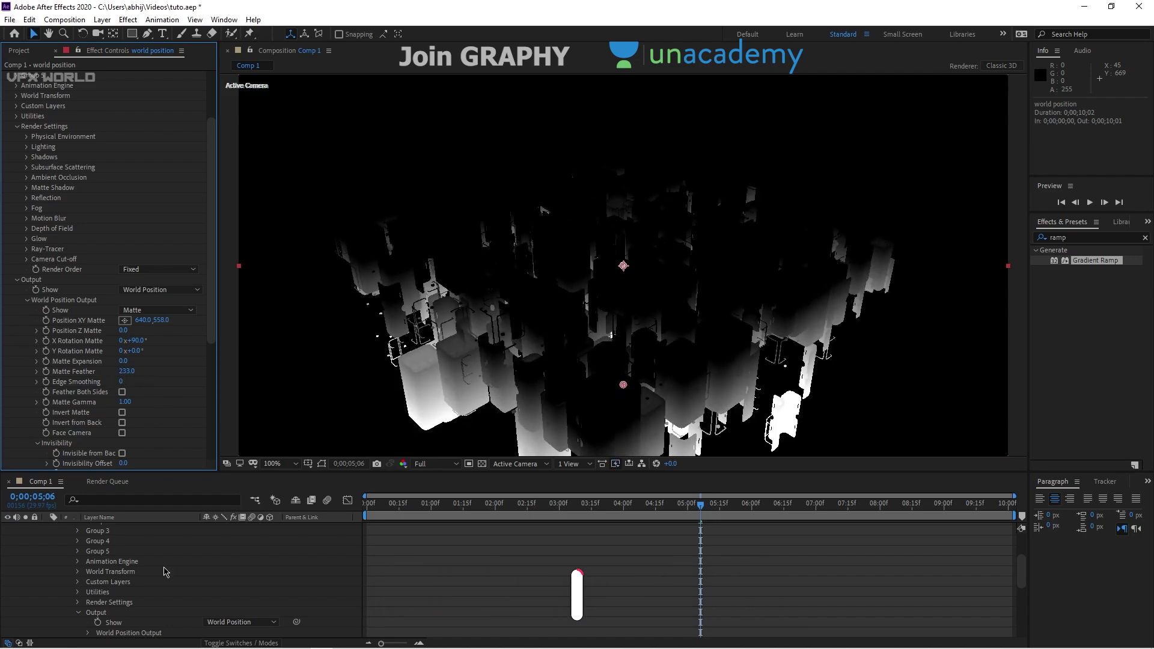
Step: Collapse the world position layer's properties and set its blending mode to Add
scroll(133, 599, up, 3)
click(47, 538)
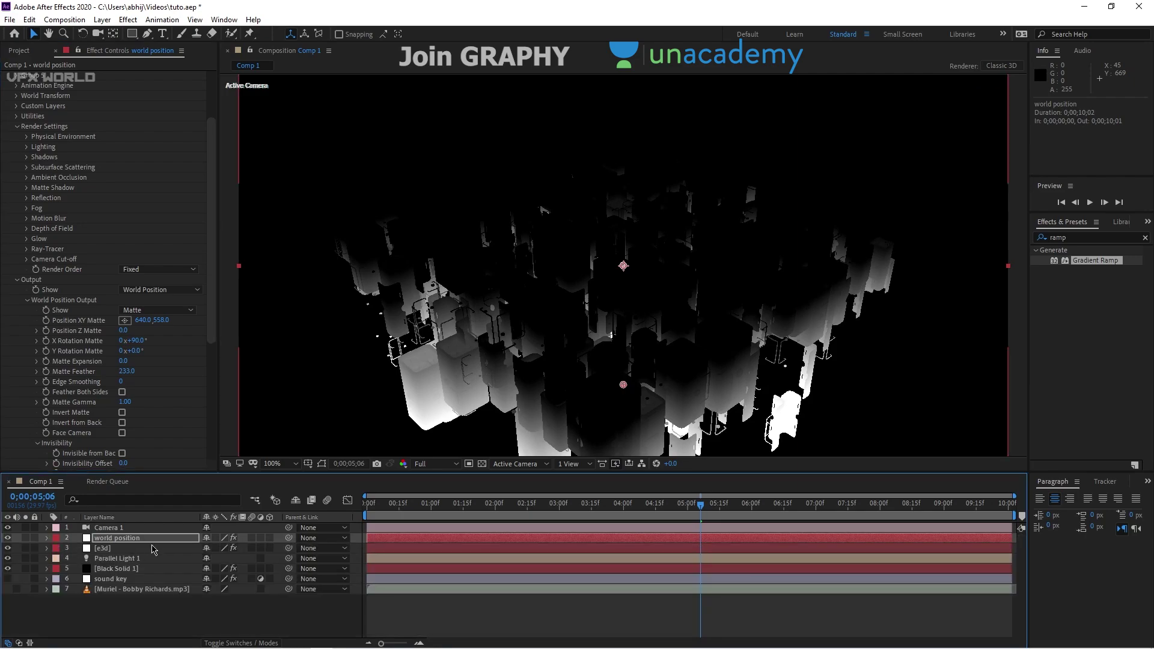
click(153, 547)
click(152, 538)
click(216, 643)
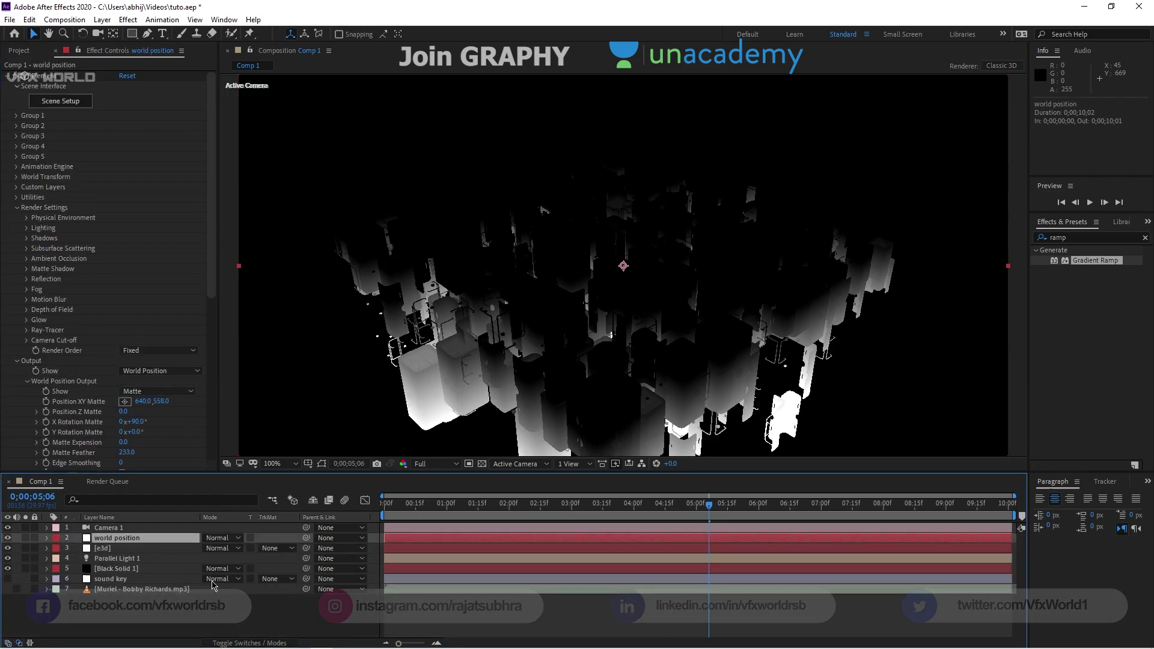
click(222, 539)
click(294, 147)
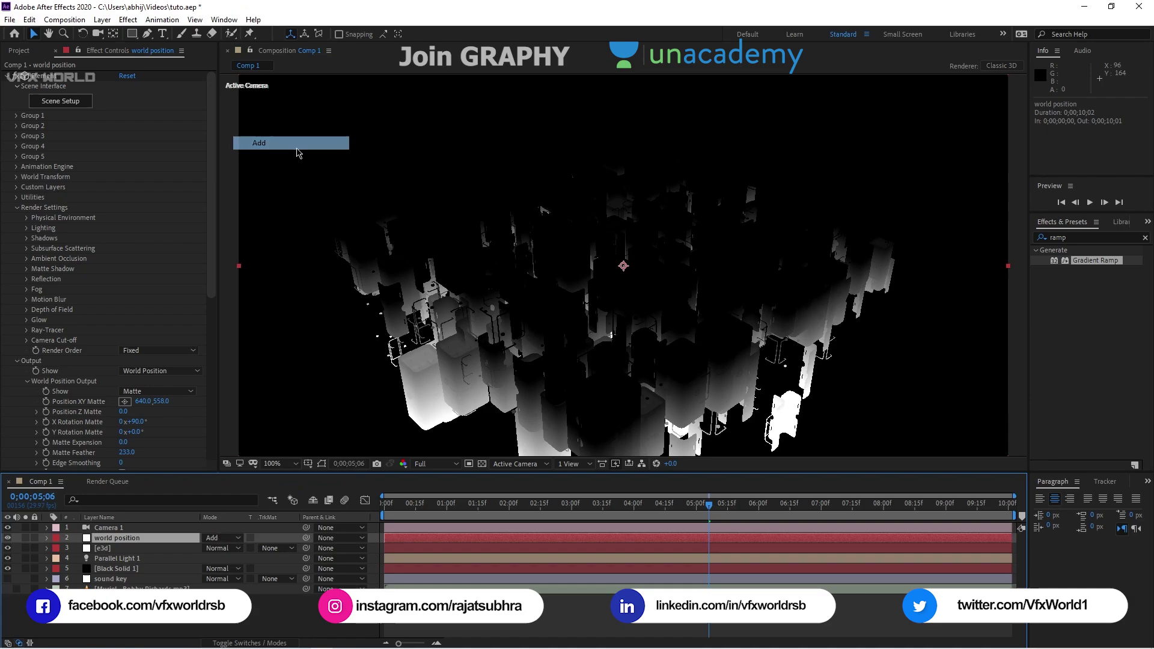
click(17, 361)
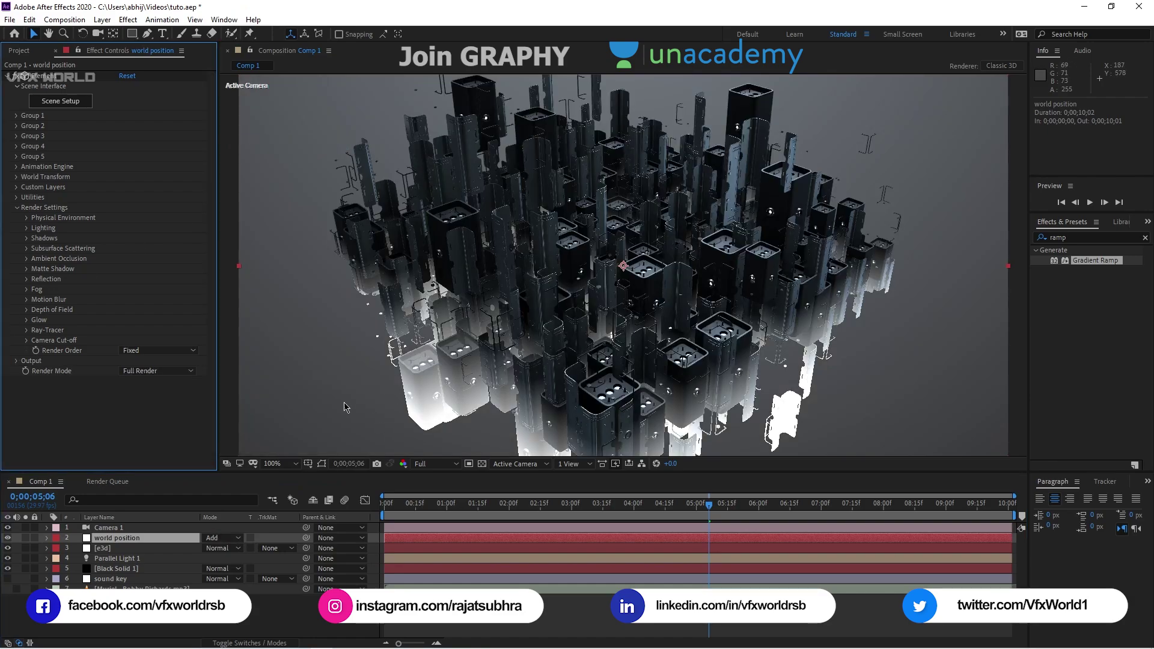
Step: Apply the Tint effect to the world position layer and map white to blue 0042FF
click(1077, 239)
click(1070, 238)
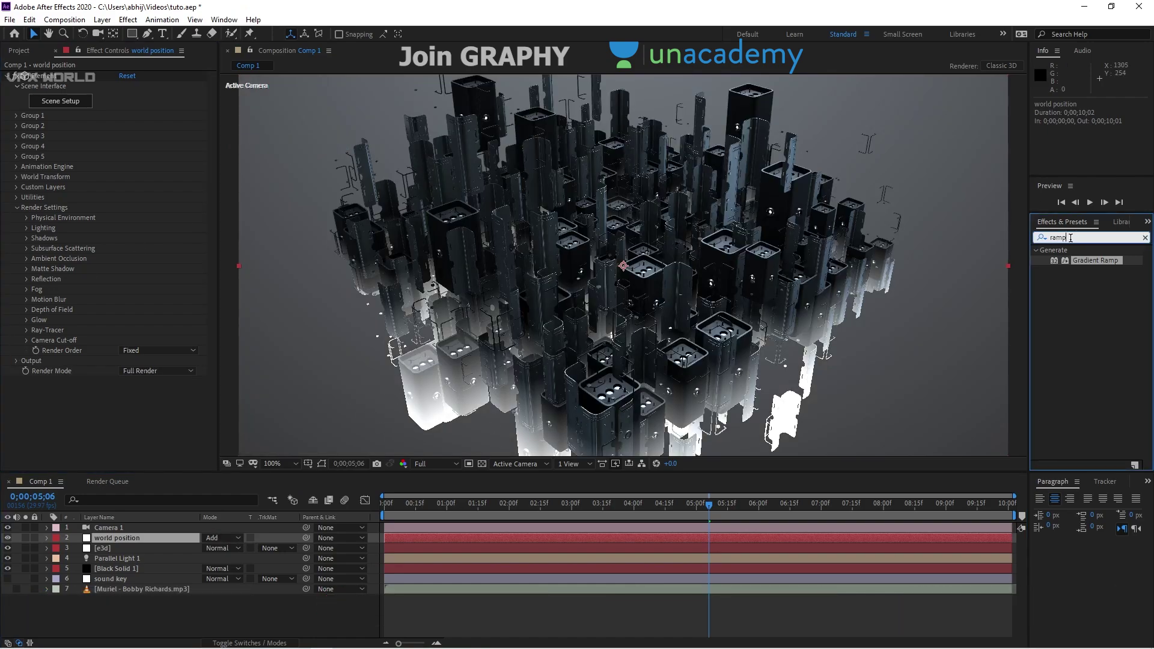
text(tint)
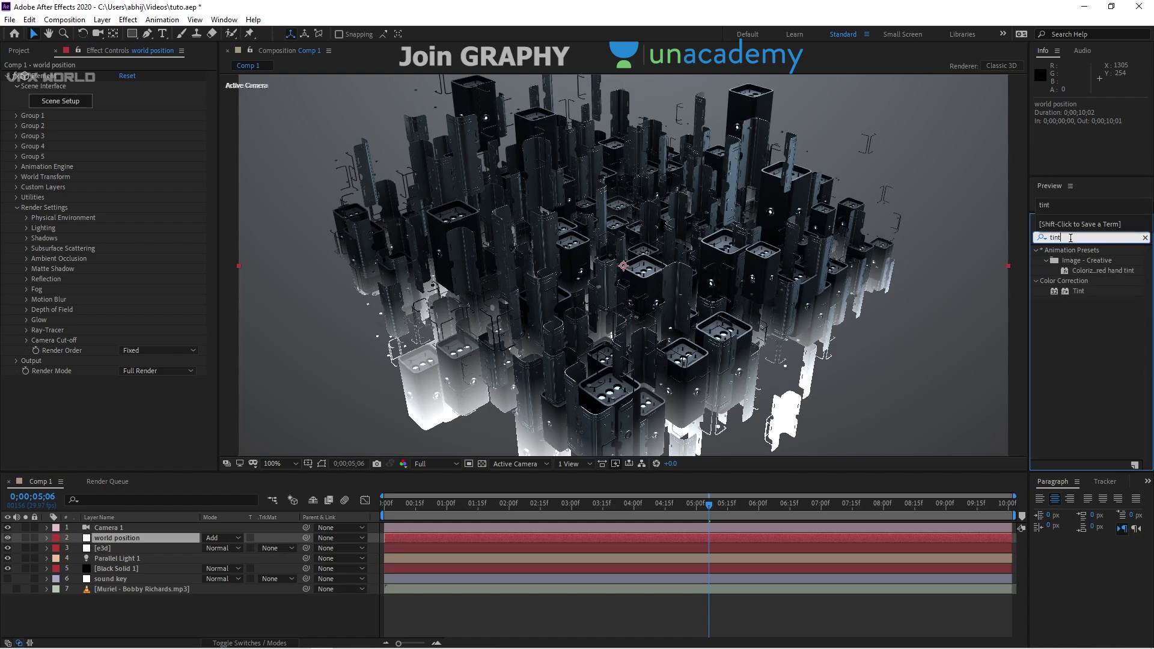
drag(1078, 290, 77, 409)
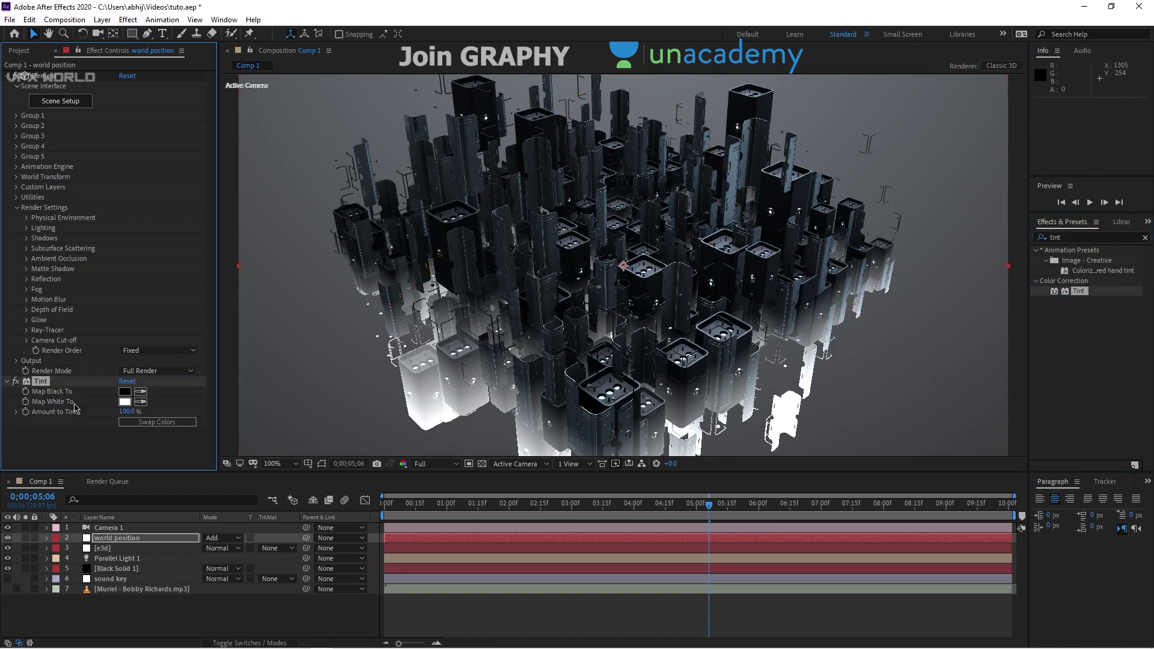
click(124, 402)
drag(188, 312, 187, 290)
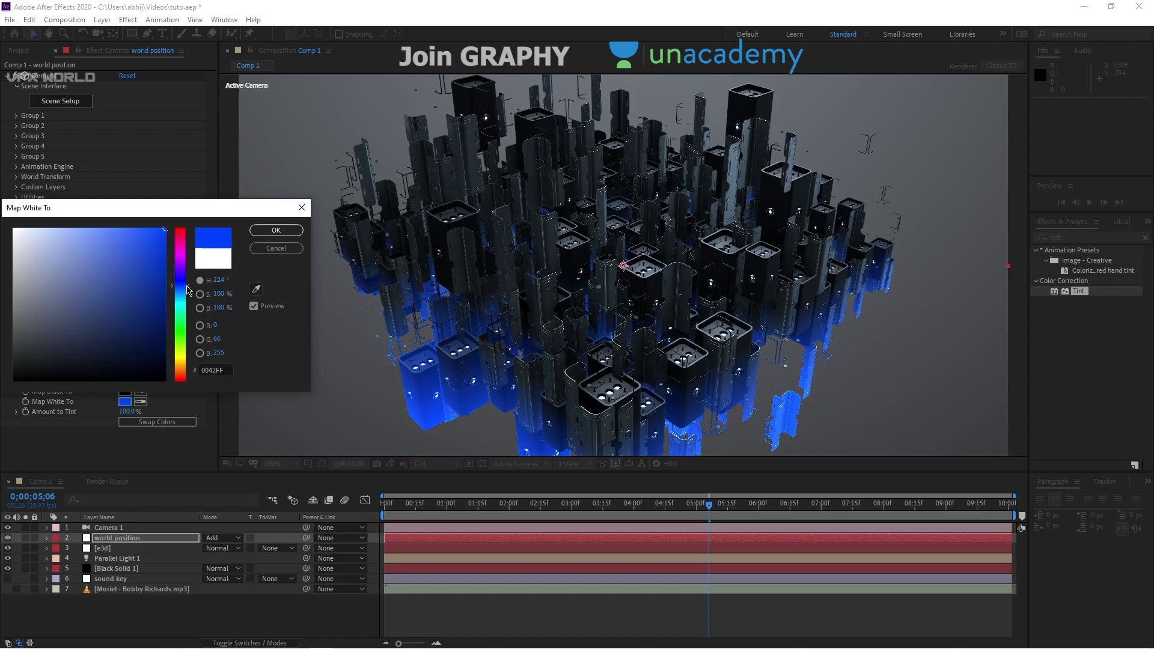
click(275, 230)
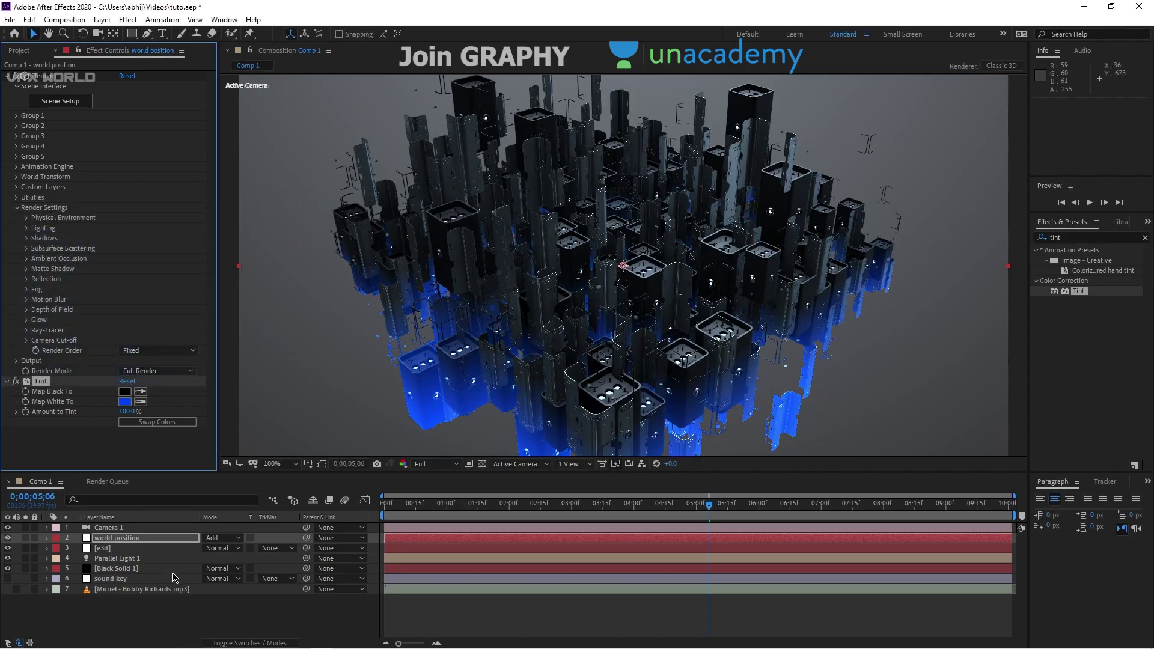
Step: Set the Gradient Ramp's end color on Black Solid 1 to blue 0B89EA
click(121, 569)
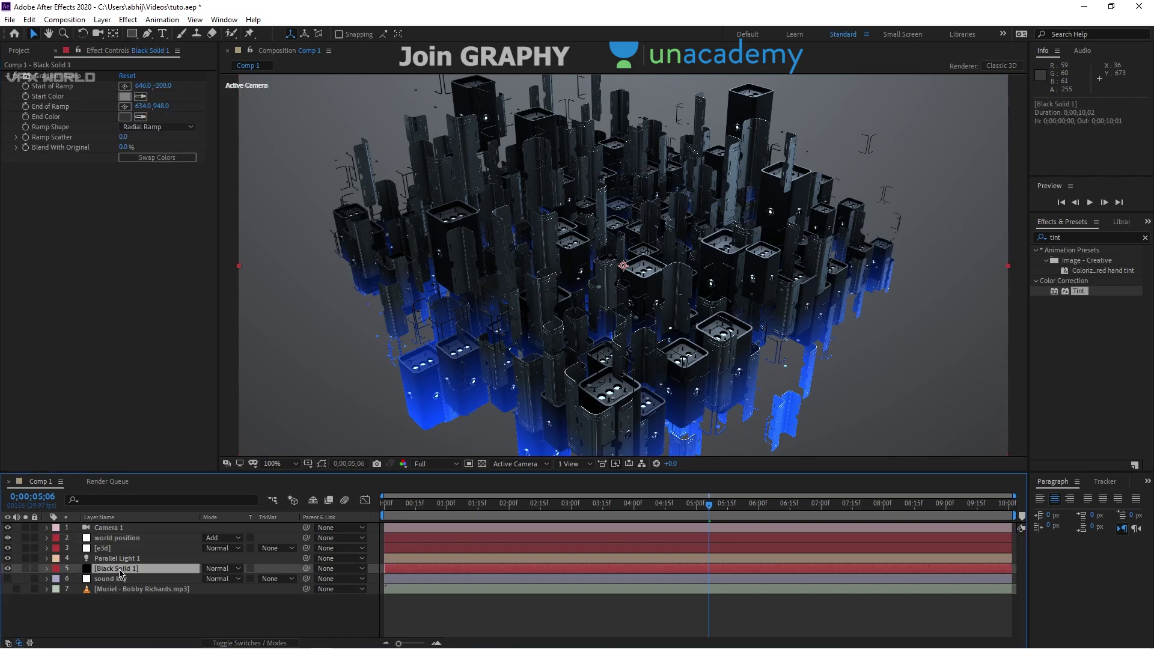
click(124, 117)
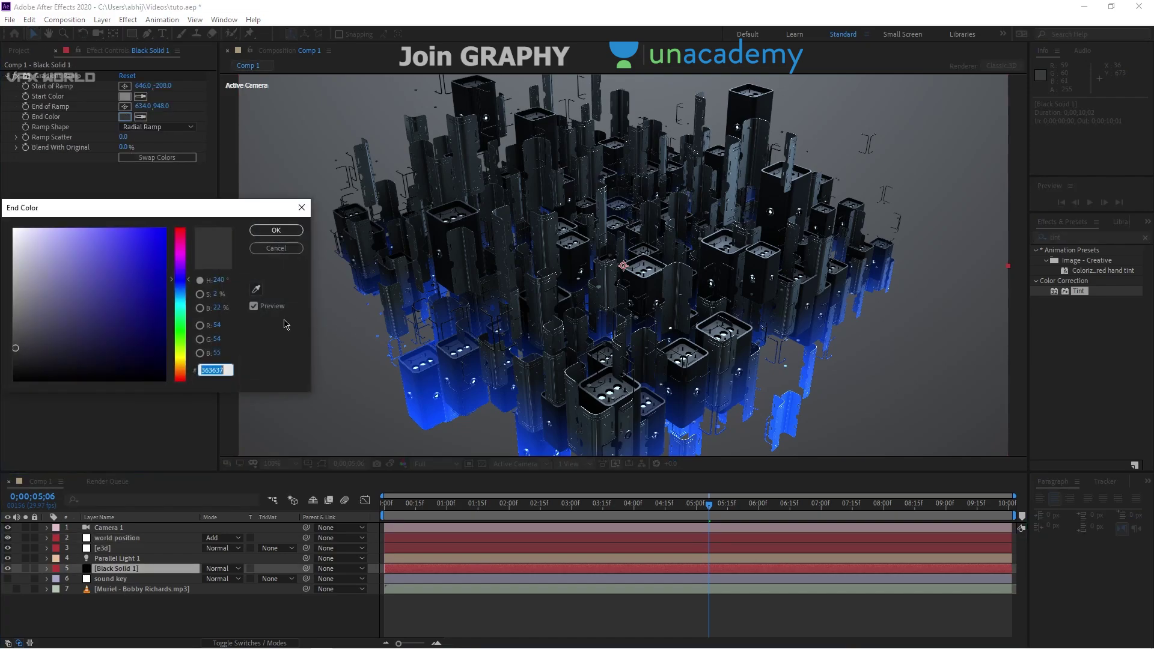
drag(178, 297, 179, 293)
click(159, 240)
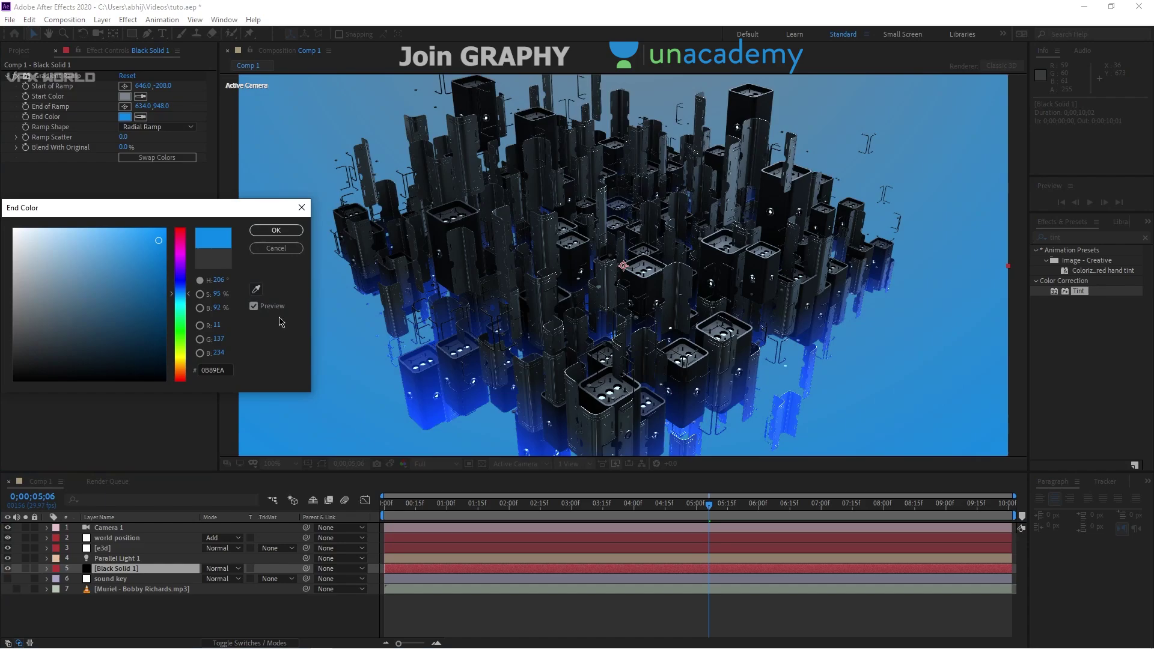
click(277, 231)
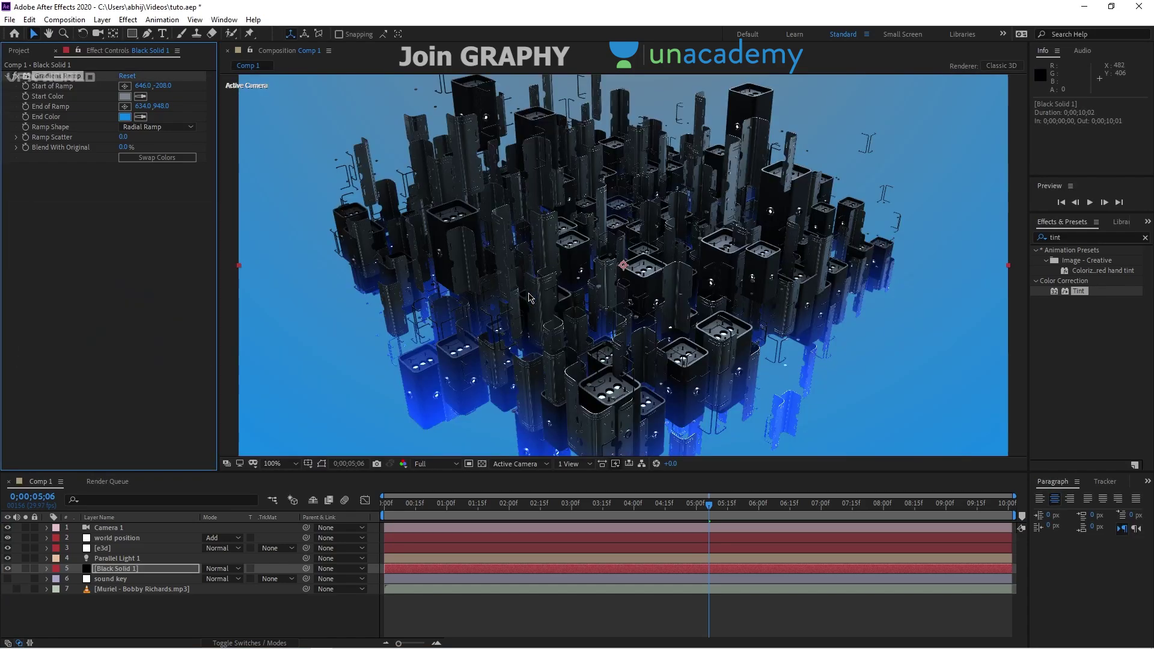
Step: Set the background Gradient Ramp's start color to light blue 8FCAFF
drag(514, 277, 503, 355)
click(125, 96)
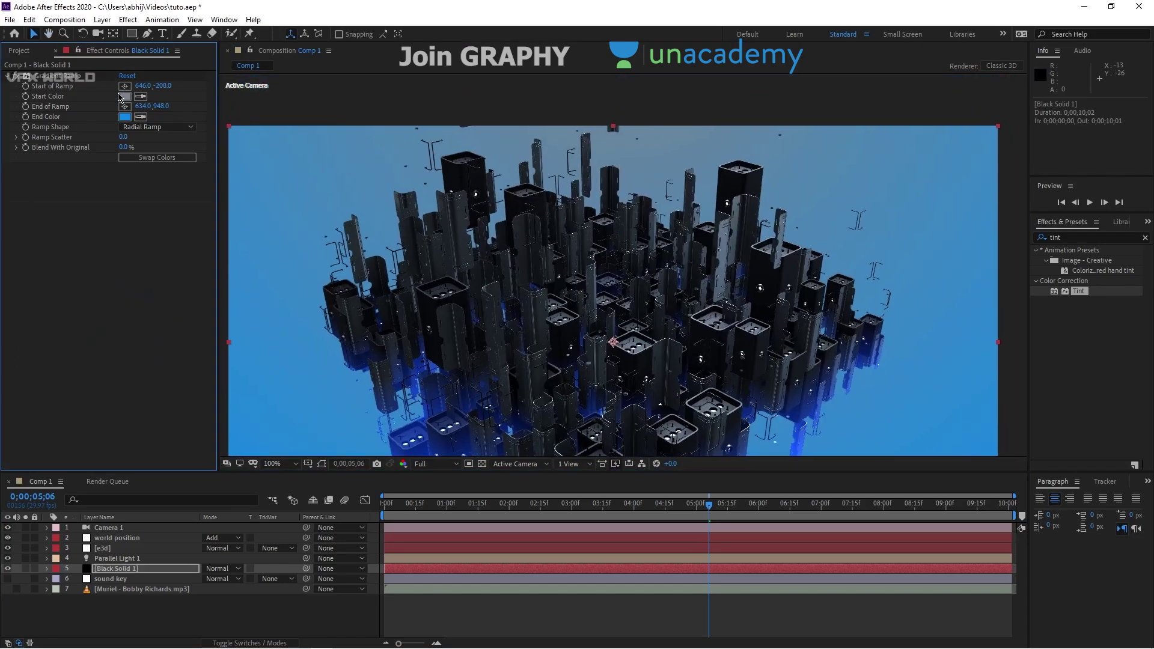
click(254, 289)
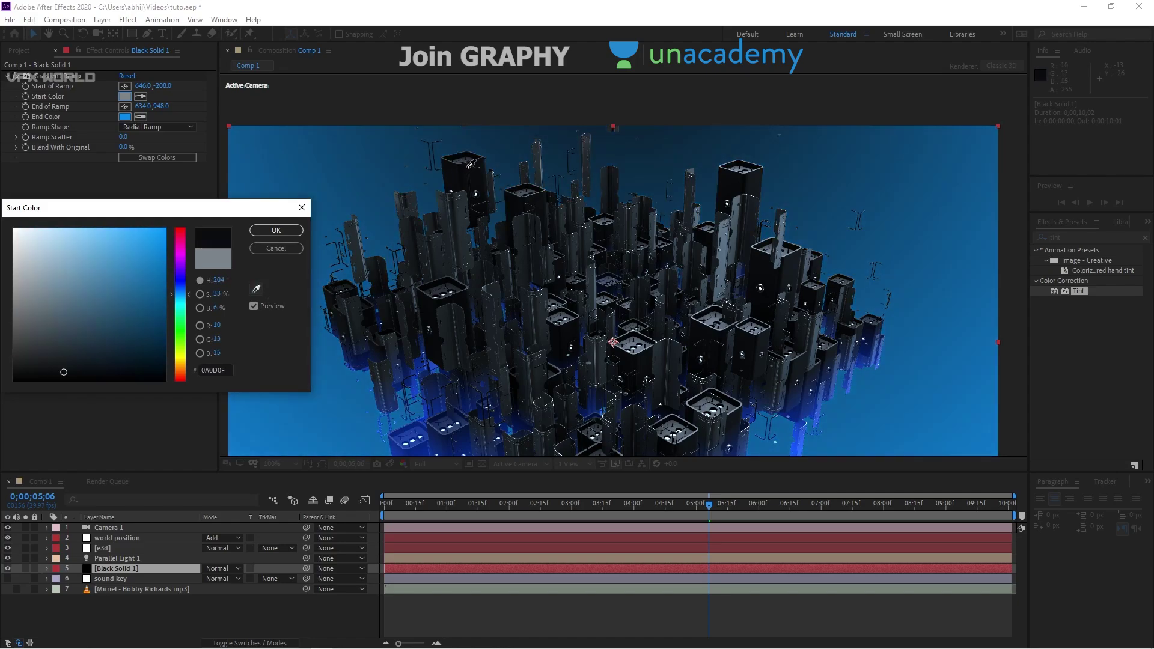
click(725, 253)
drag(99, 271, 80, 212)
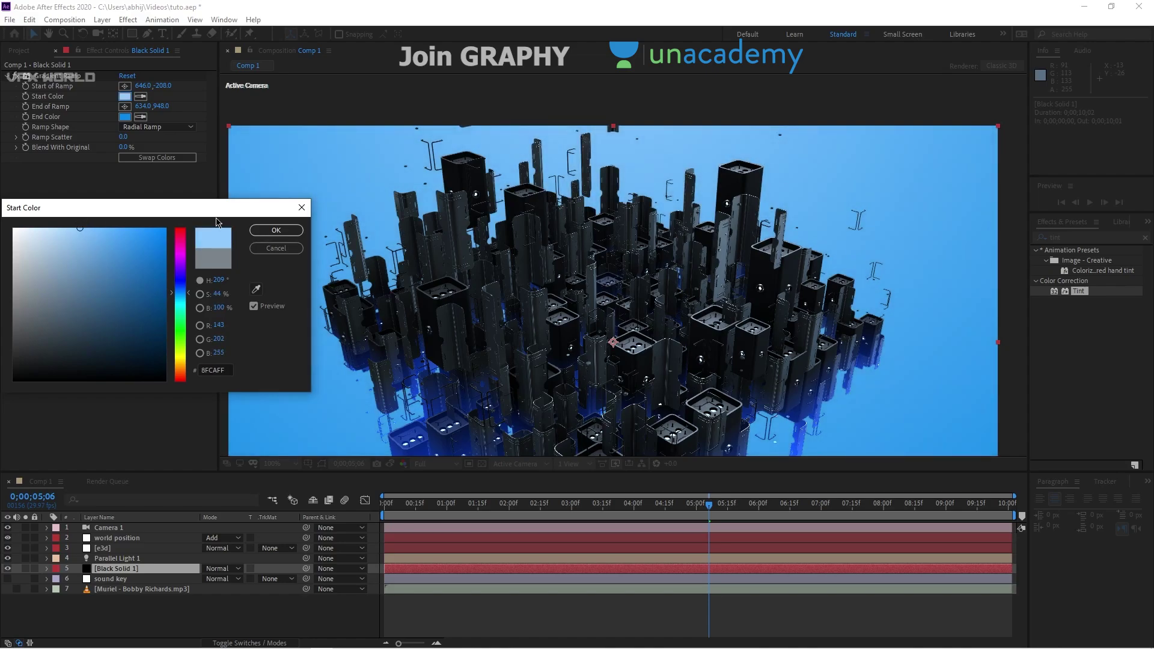
click(275, 230)
Step: Shift the hue of the background Gradient Ramp's start color to light purple
key(comma)
click(278, 463)
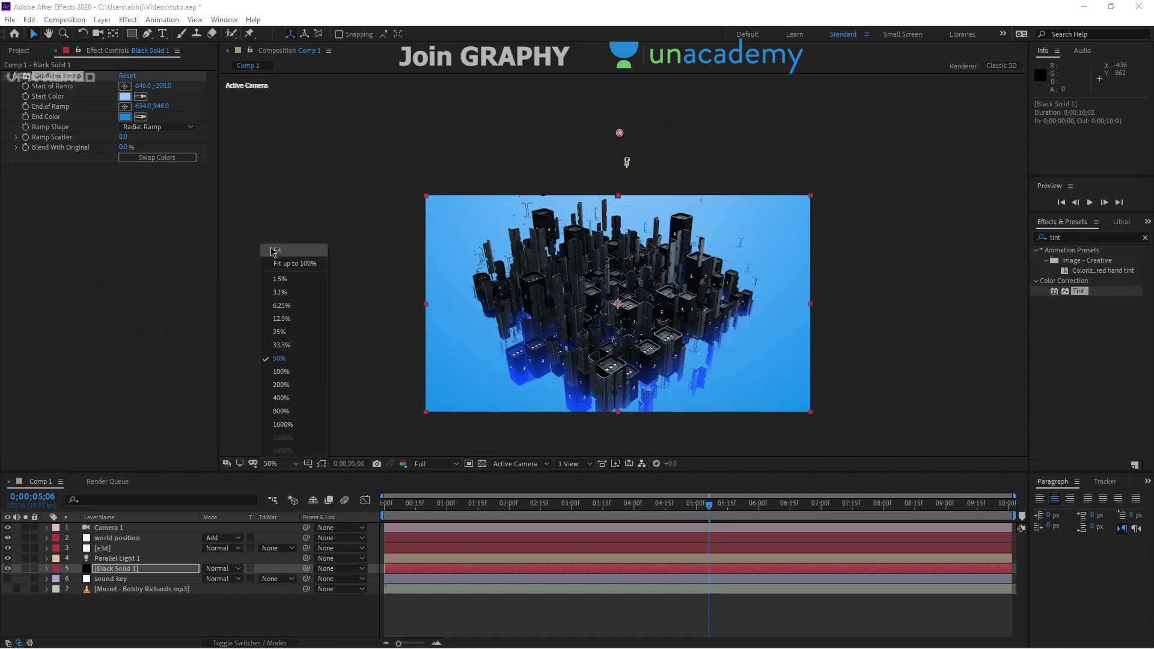
click(274, 251)
click(124, 96)
click(187, 293)
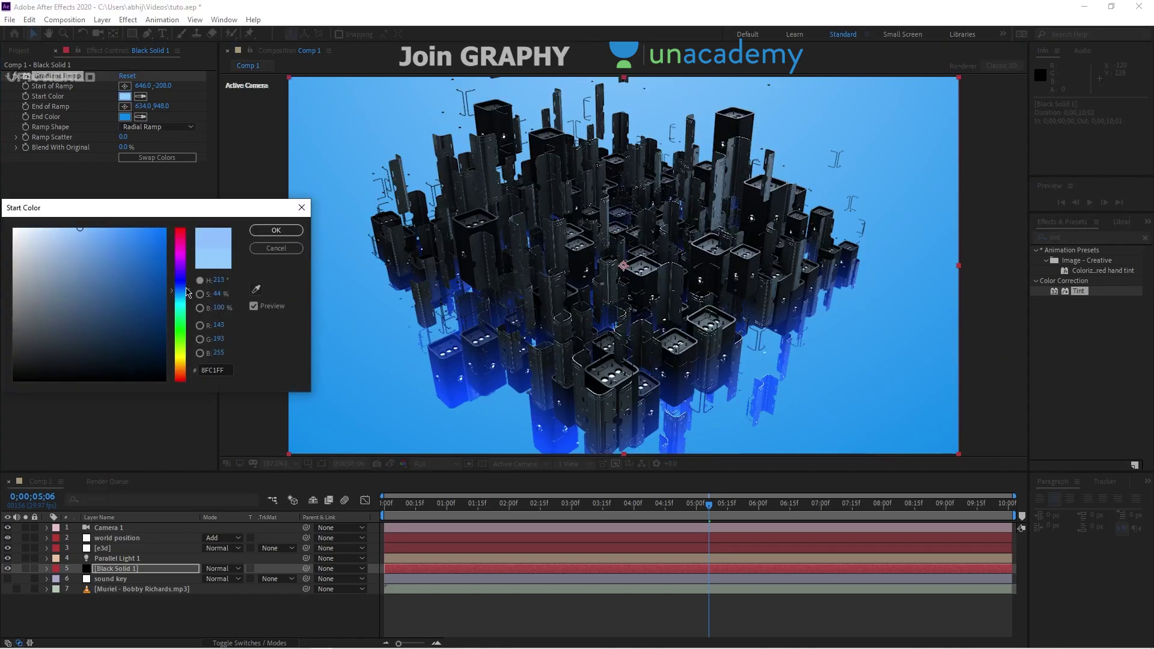
drag(187, 293, 187, 266)
click(276, 230)
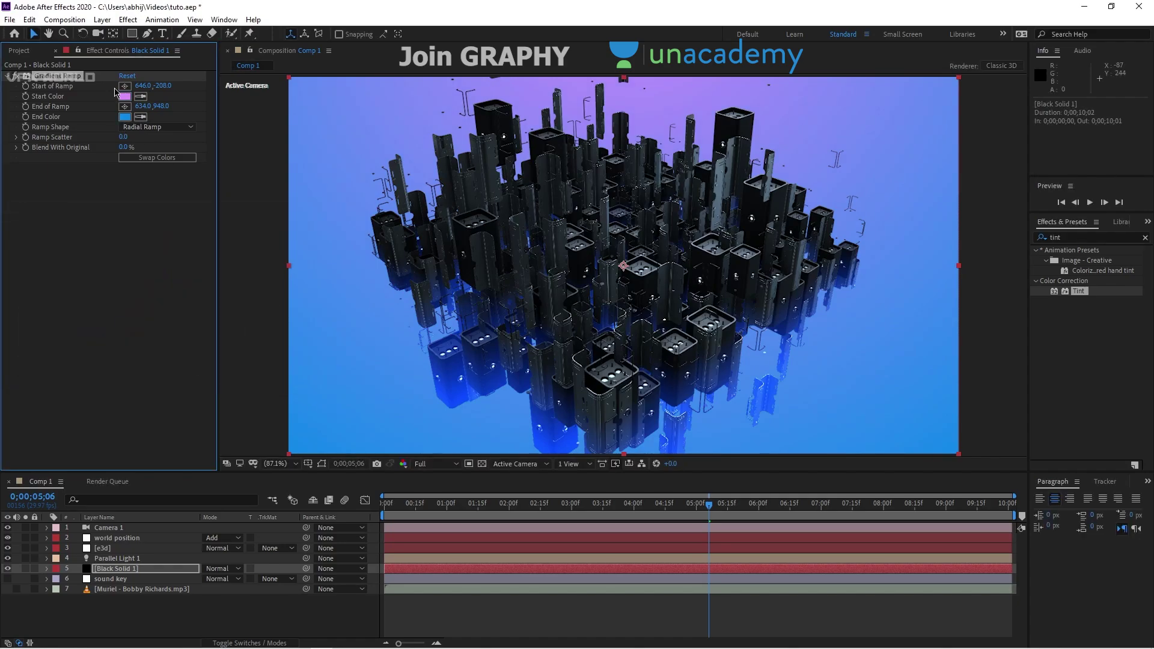
Step: Reposition the background gradient's start point above the frame, at about 668.7, -309.2
click(124, 86)
click(487, 266)
key(comma)
key(comma)
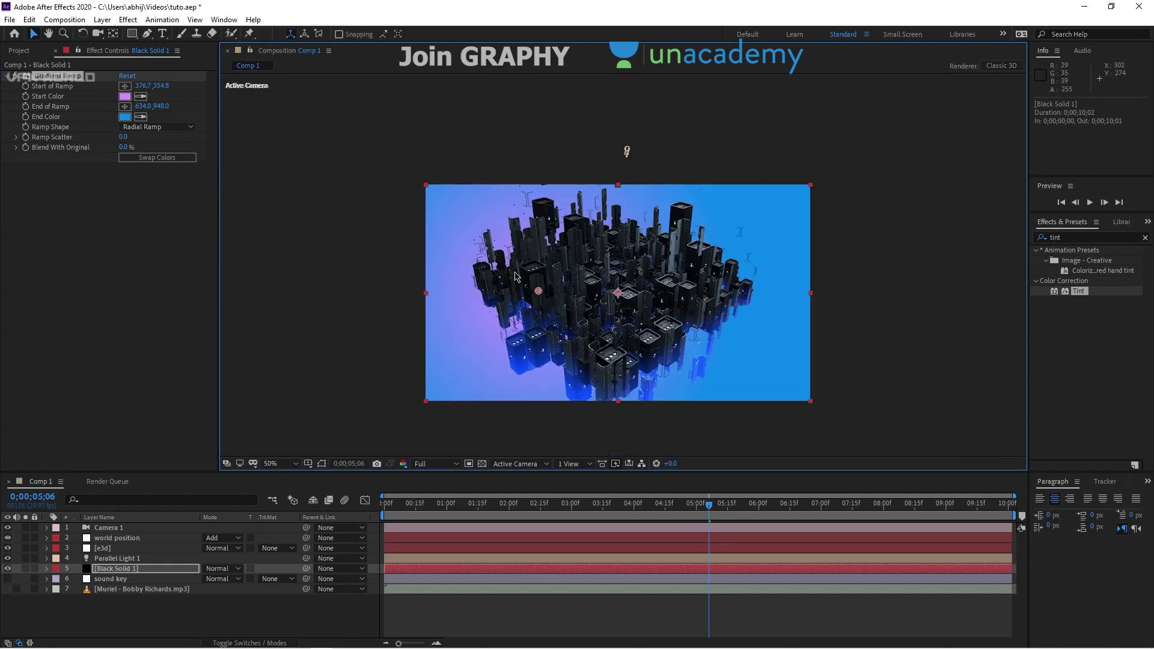
drag(539, 291, 625, 94)
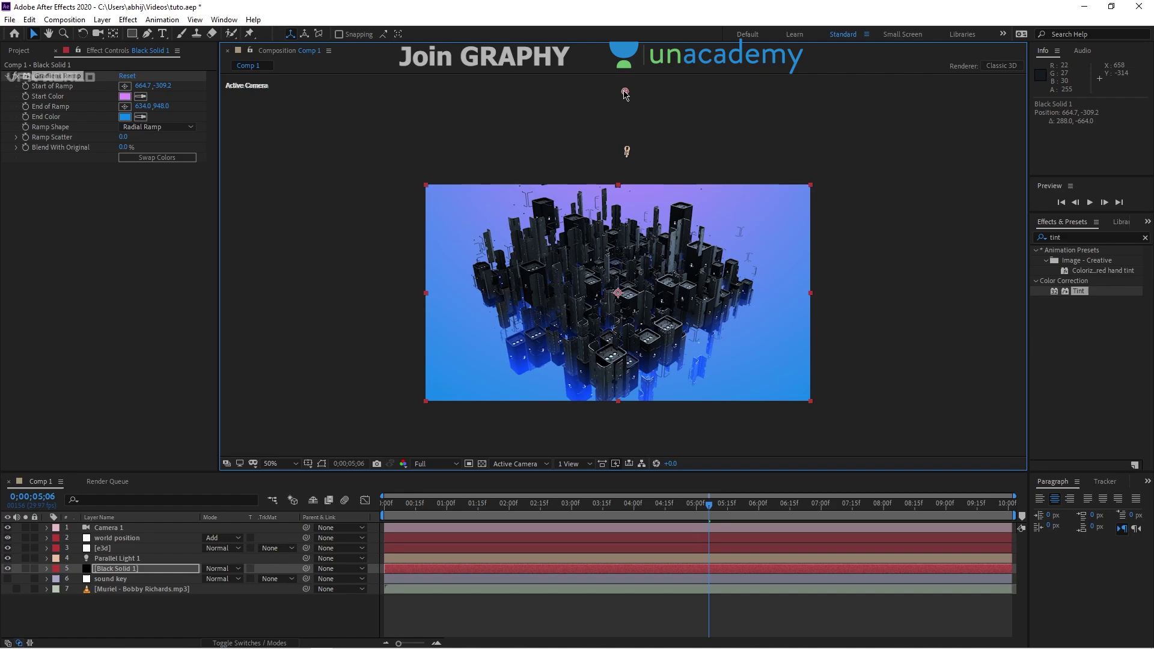
click(281, 465)
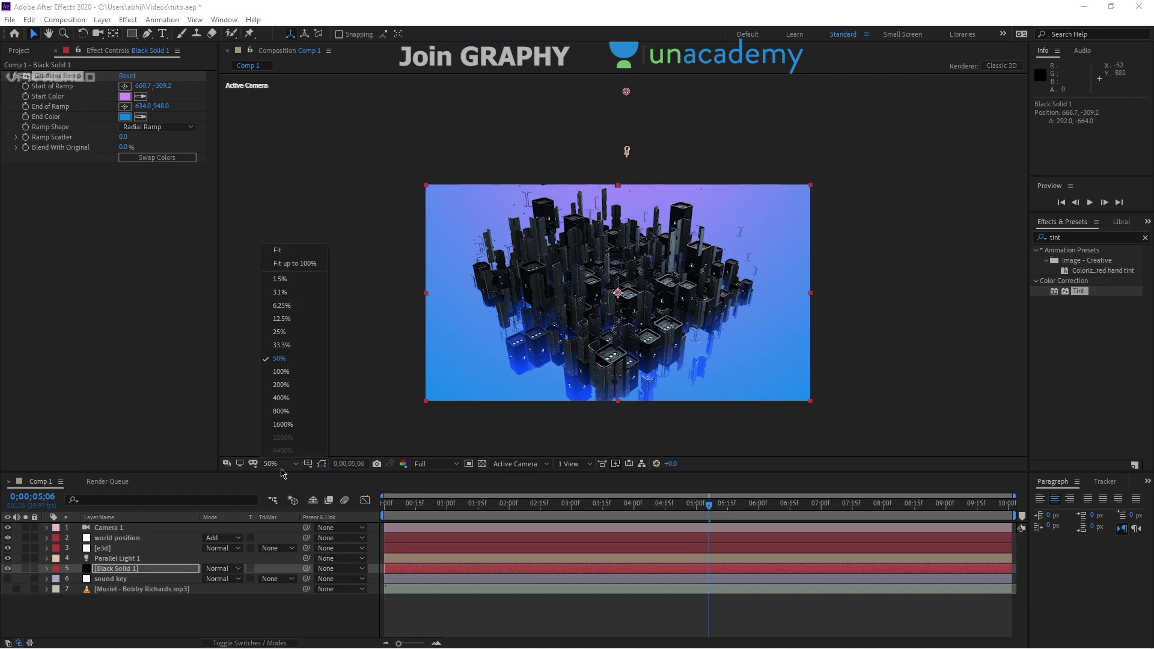
click(304, 252)
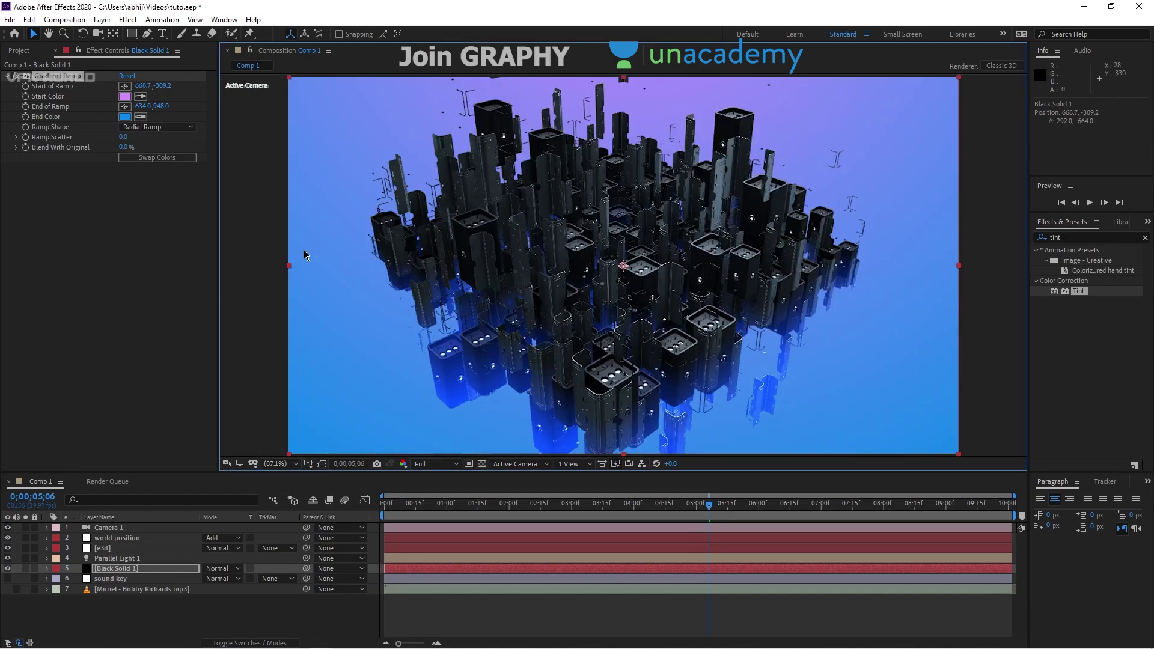
click(85, 619)
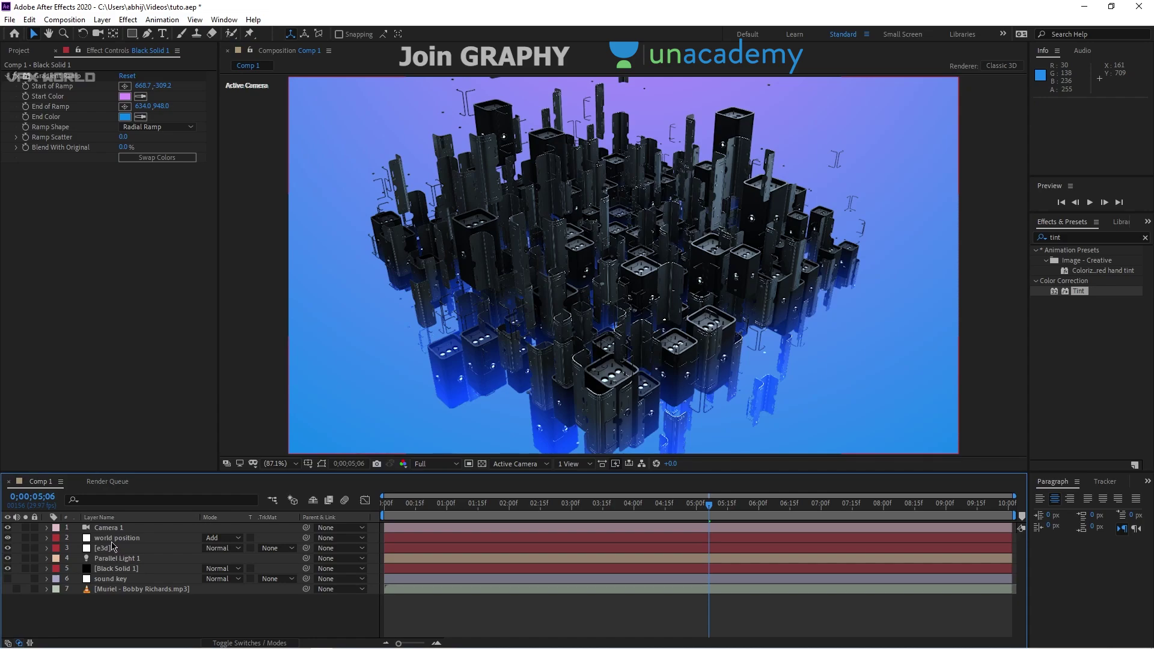
Step: Duplicate the world position layer and remove the Tint effect from the copy
click(112, 541)
key(ctrl+d)
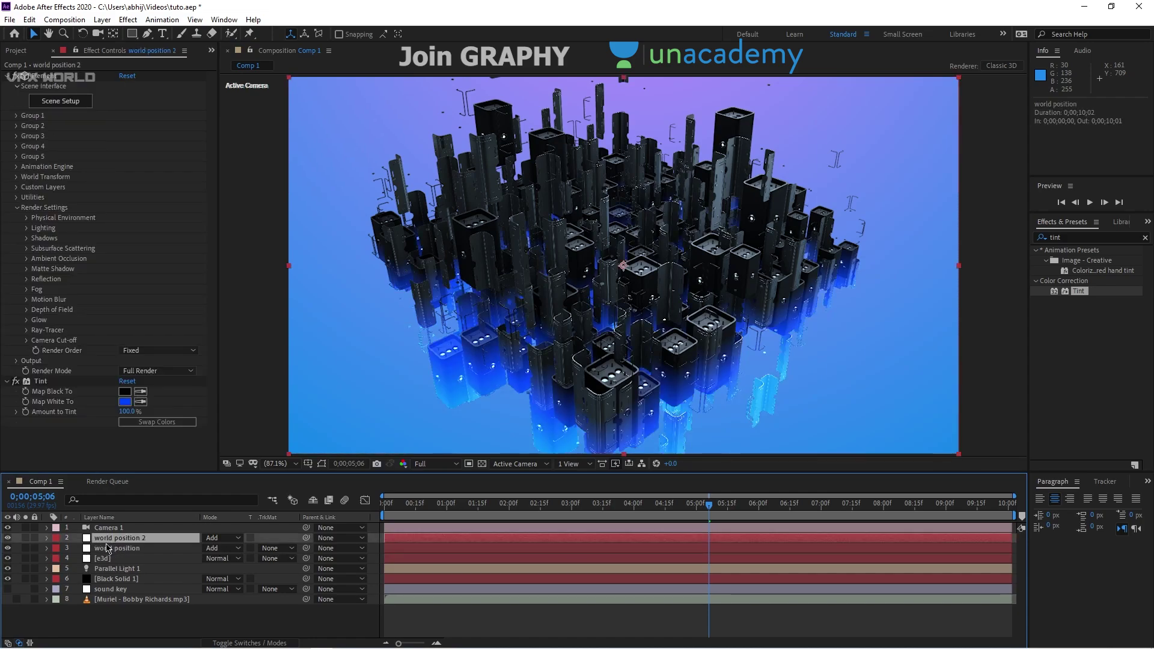
click(46, 381)
key(Delete)
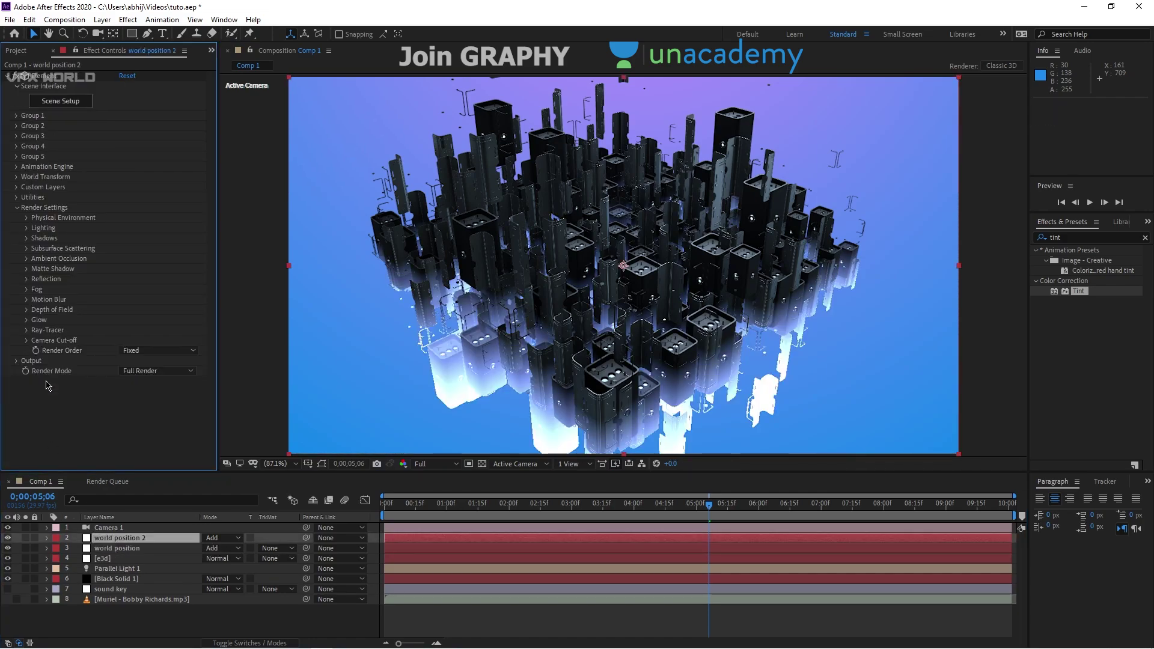
Step: Set the duplicated layer's Element output to show Illumination
click(17, 361)
click(159, 291)
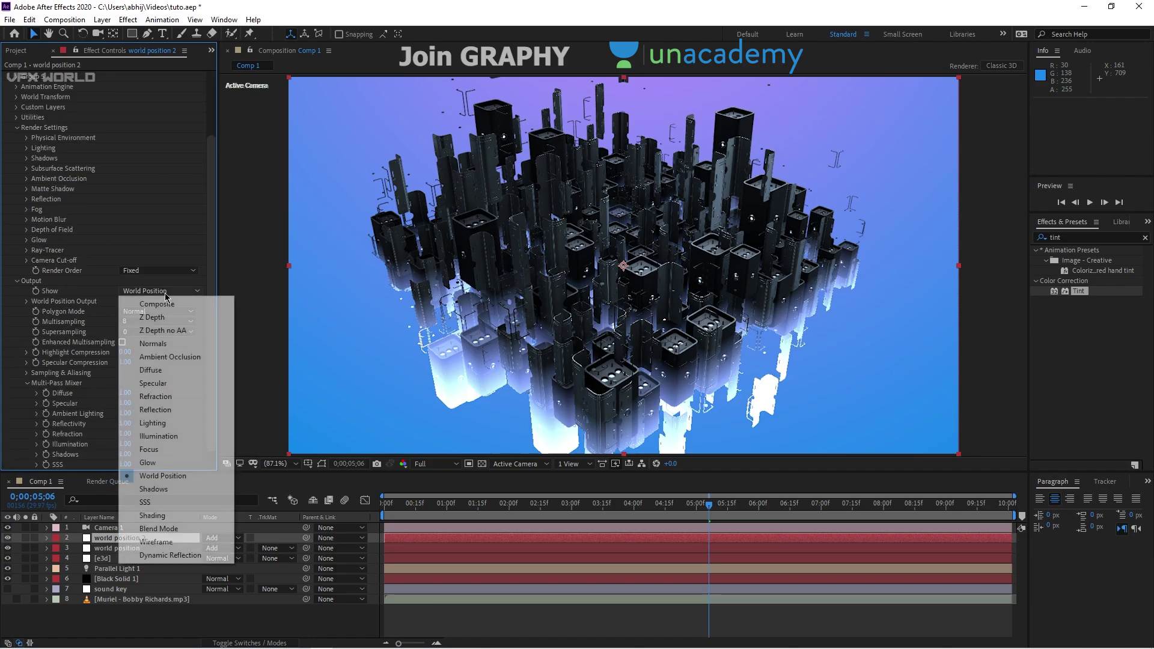
click(158, 436)
Step: Rename the duplicated illumination layer as "illu"
right_click(120, 538)
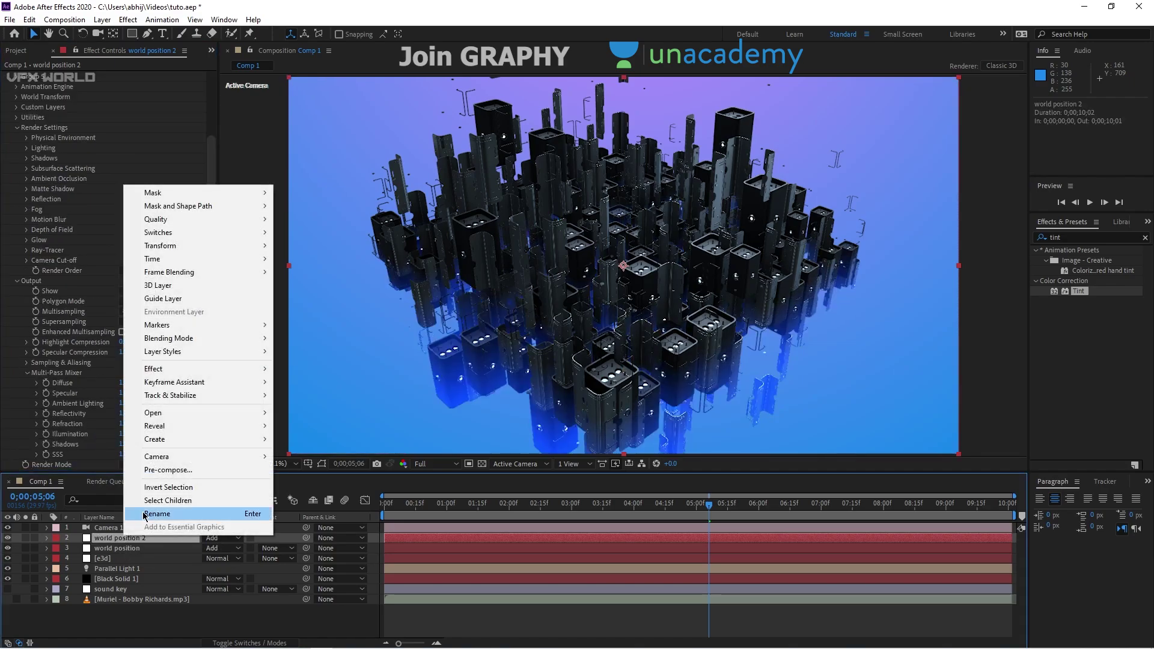
click(144, 514)
text(illu)
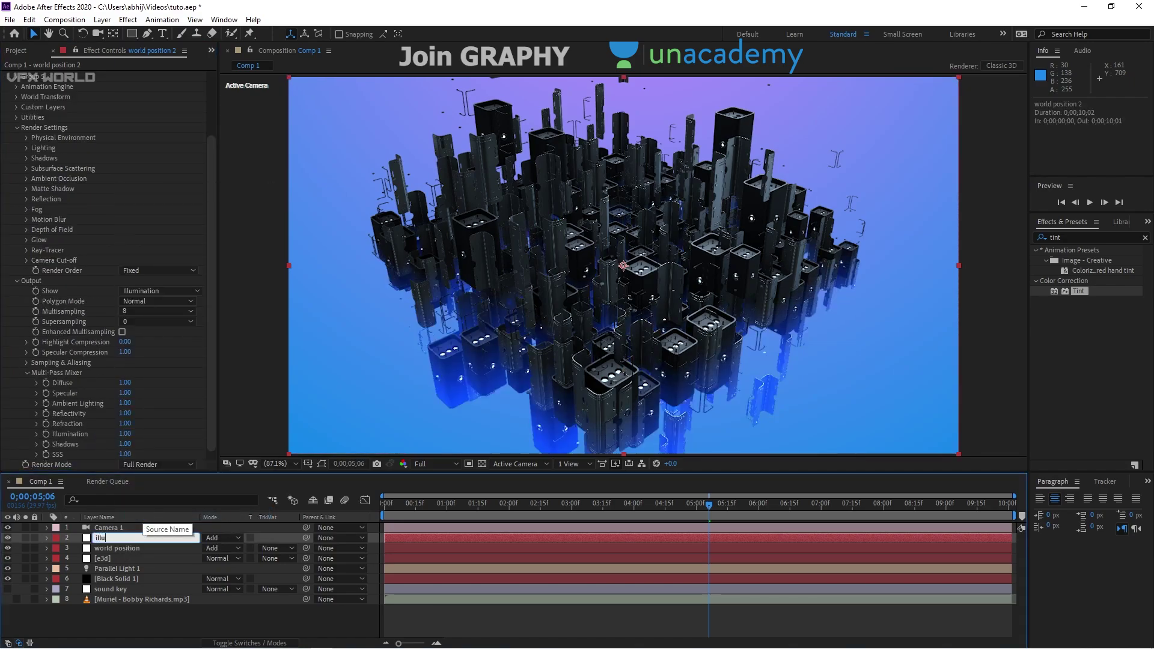
key(Return)
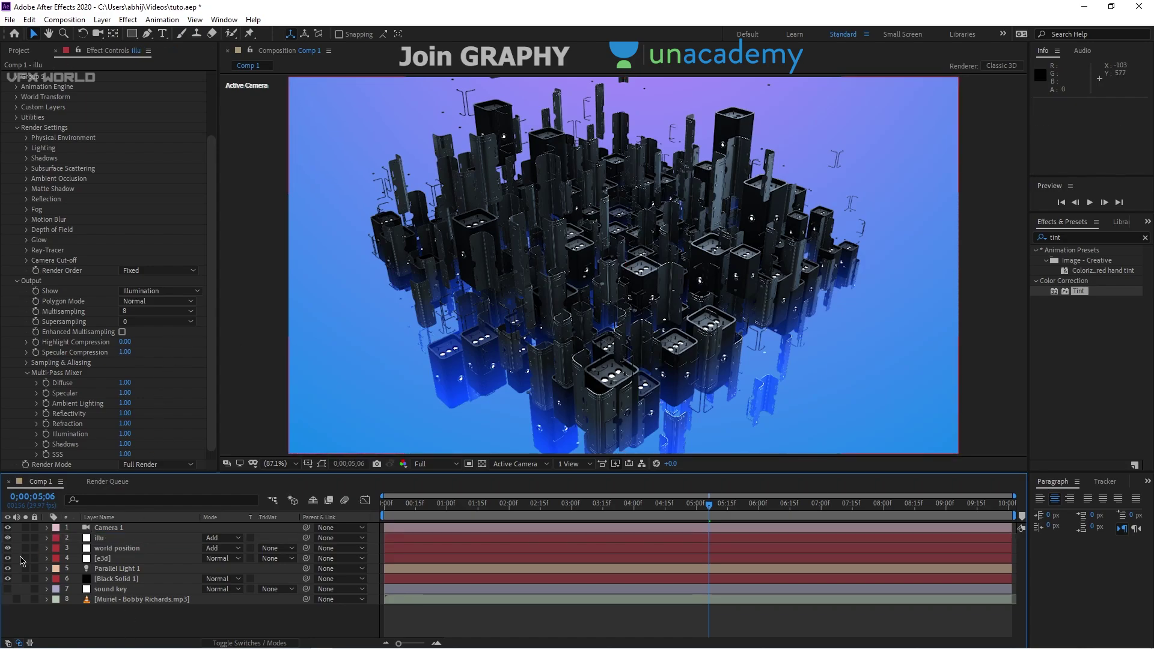
Step: Solo the illu layer and set Illumination in its Element Multi-Pass Mixer to 10
click(25, 538)
click(121, 548)
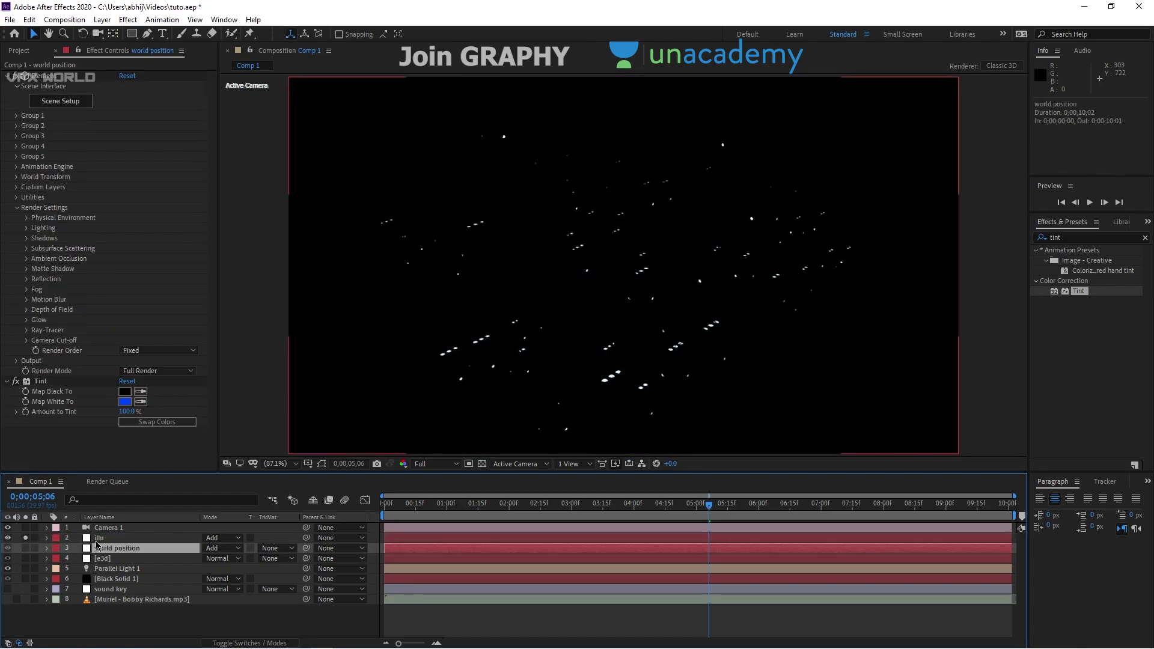
scroll(586, 382, up, 3)
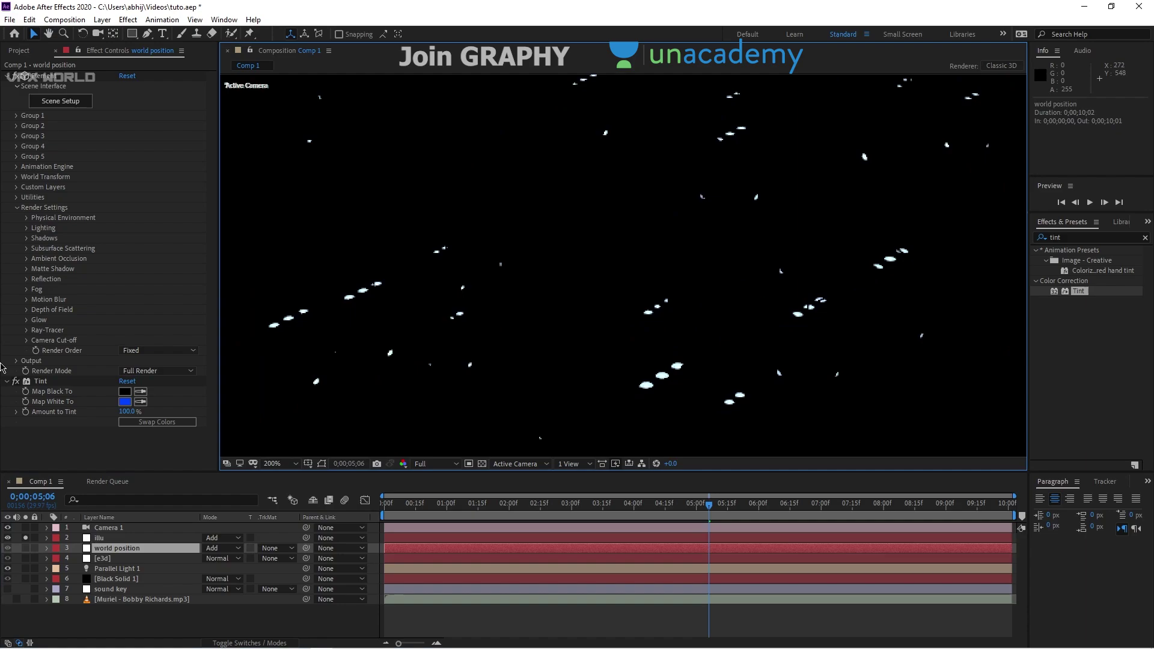
click(105, 538)
scroll(57, 395, down, 3)
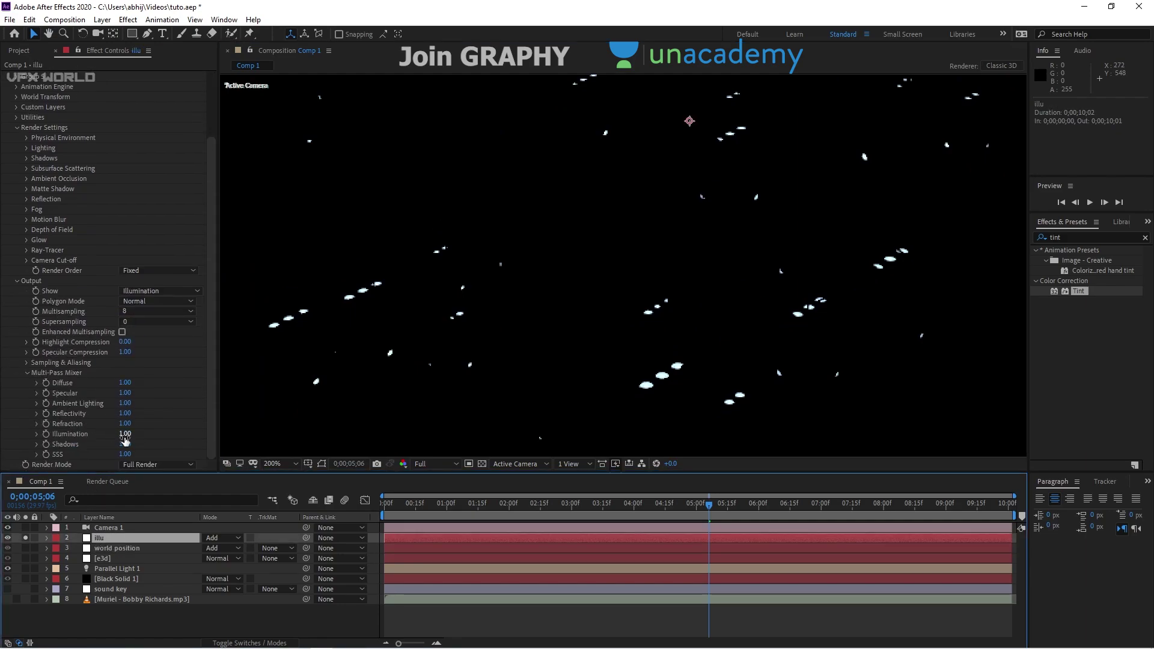
click(124, 435)
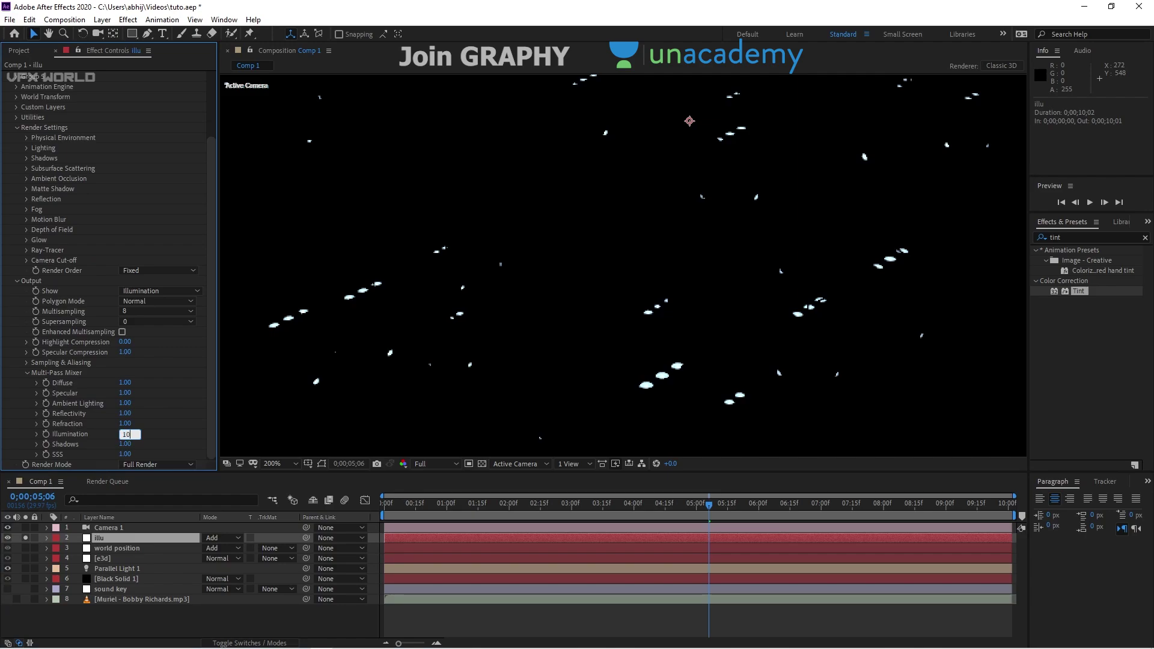
text(10)
key(Return)
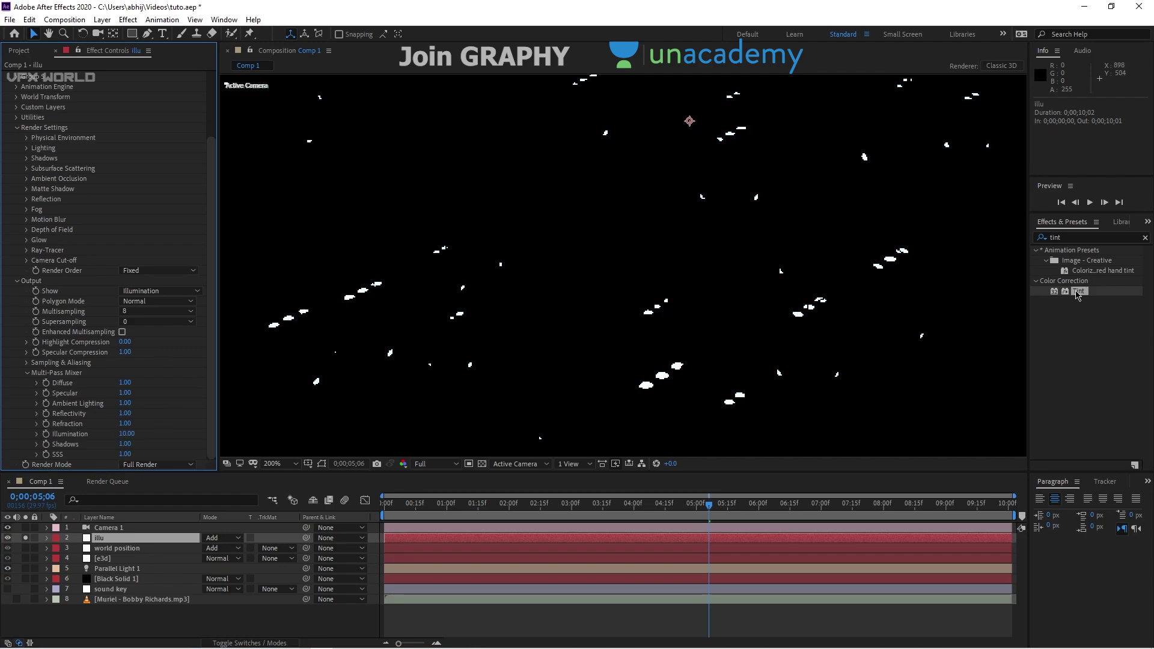
Step: Apply the Glow effect to the illu layer with a 50.6% threshold and a radius of 84, then unsolo the layer
click(1081, 237)
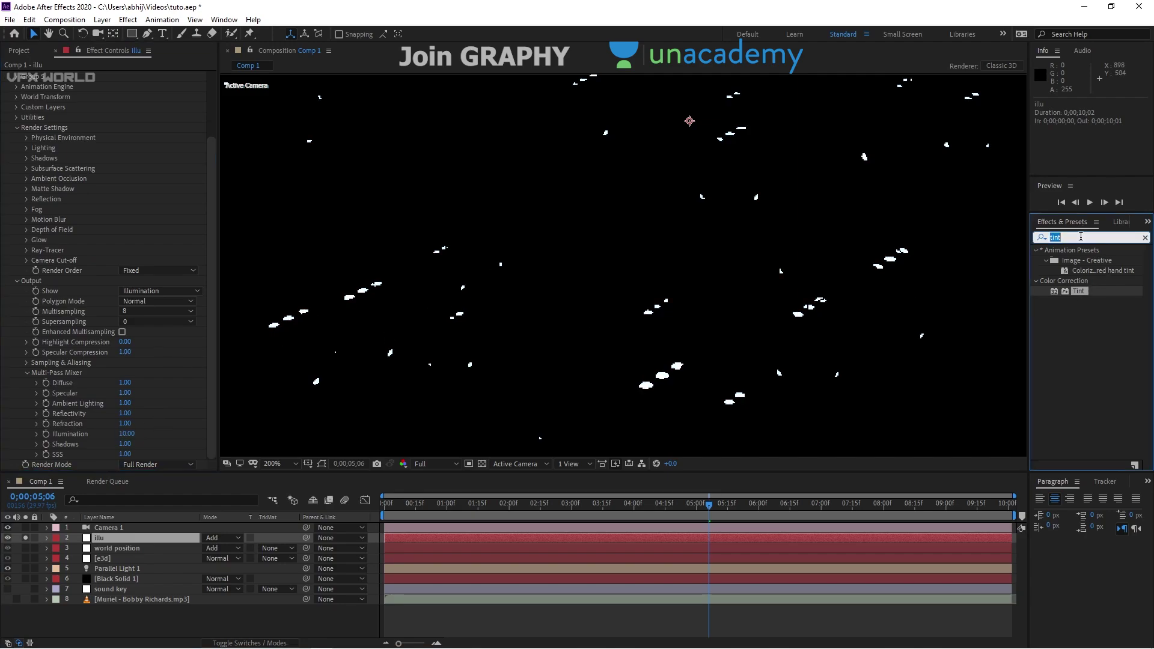
text(glow)
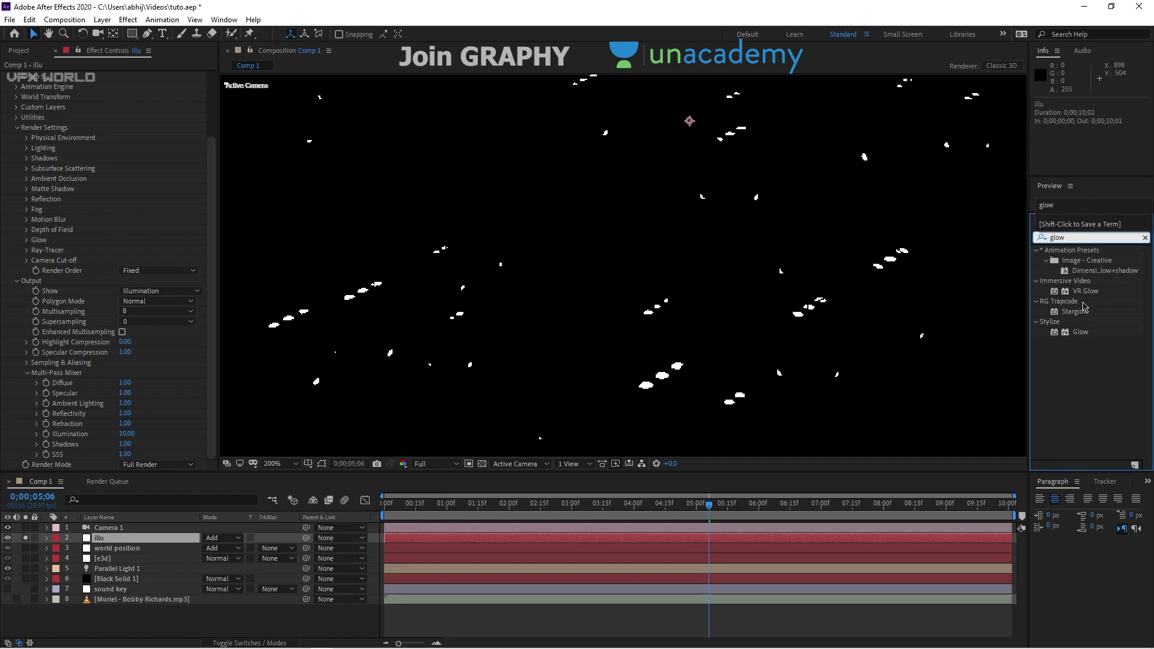
double_click(1081, 333)
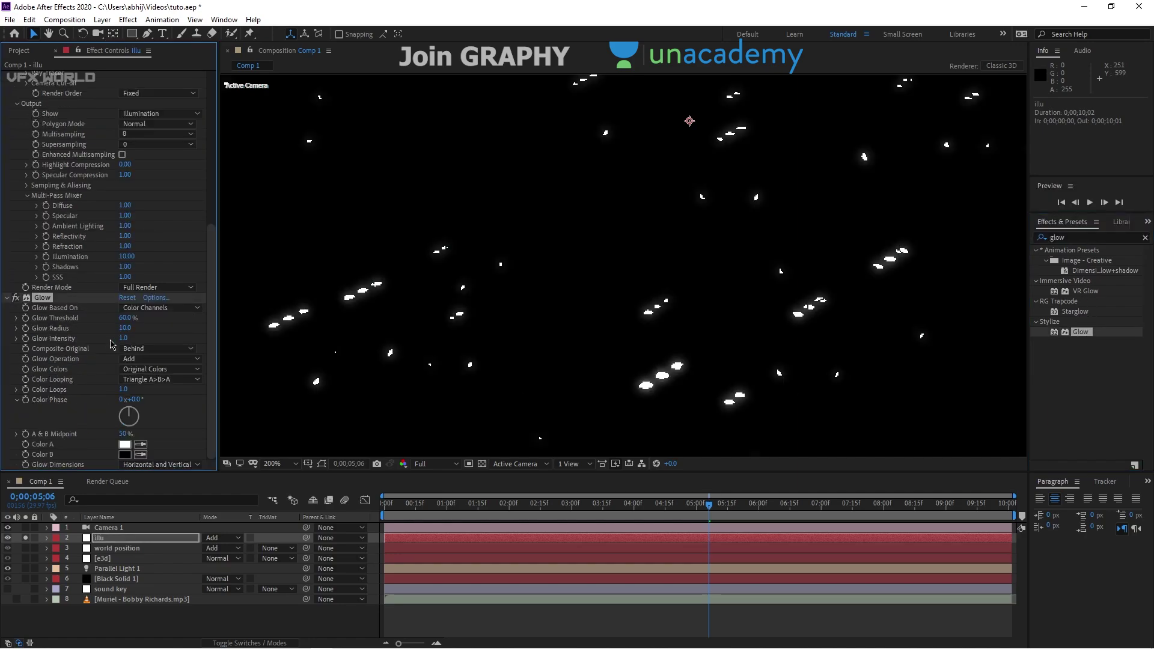
mouse_move(125, 328)
mouse_down()
mouse_move(154, 328)
mouse_move(114, 318)
mouse_up()
click(223, 538)
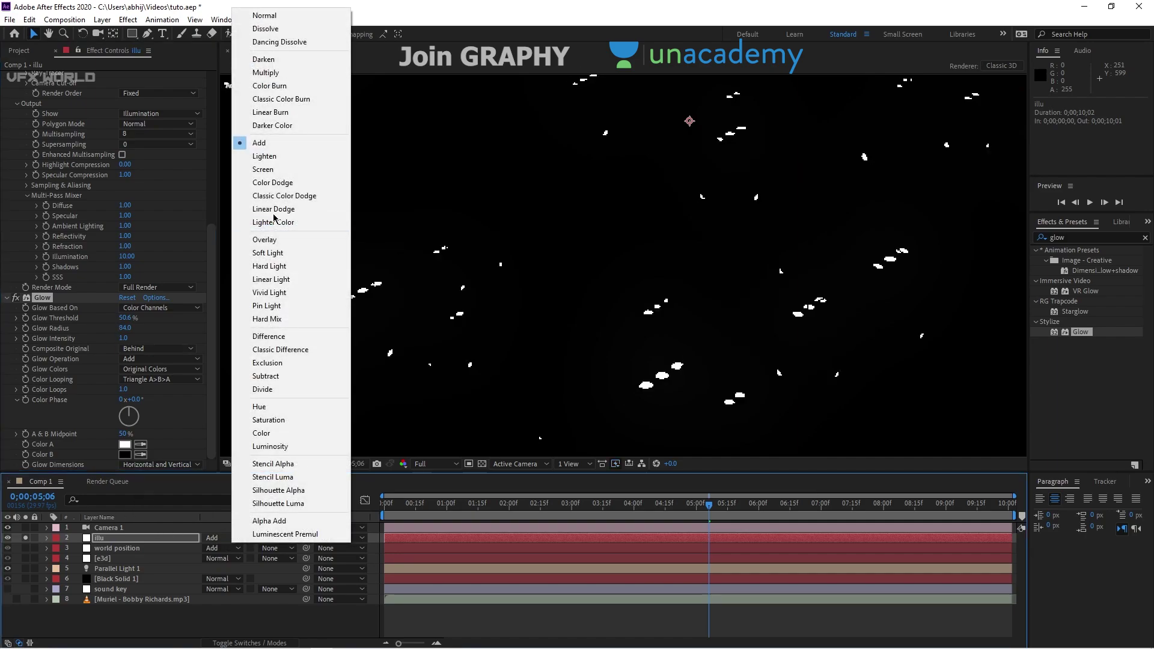
click(29, 541)
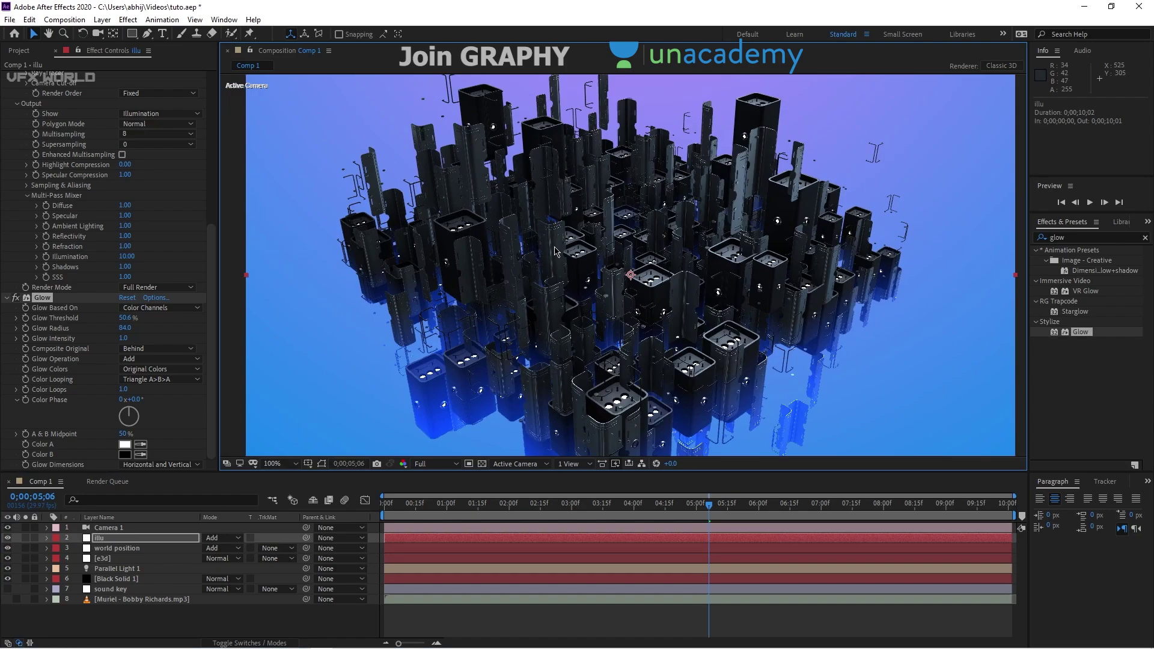
Step: Apply the Tint effect to the illu layer and set its Map White To color to azure blue
scroll(555, 253, up, 2)
click(1074, 235)
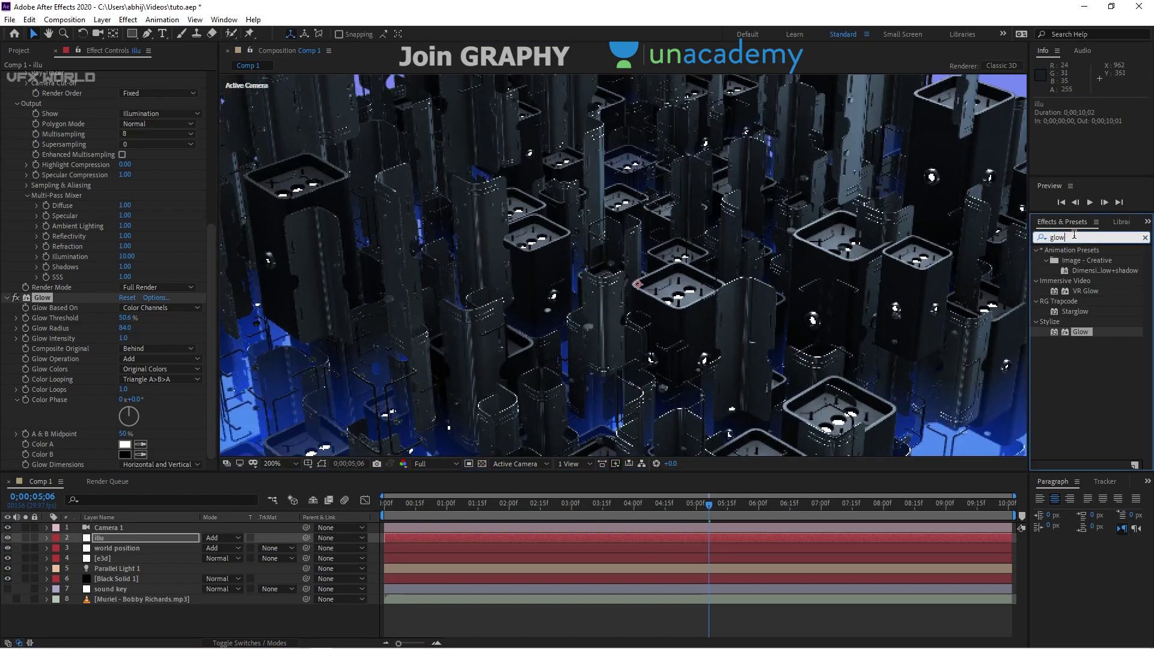
text(tint)
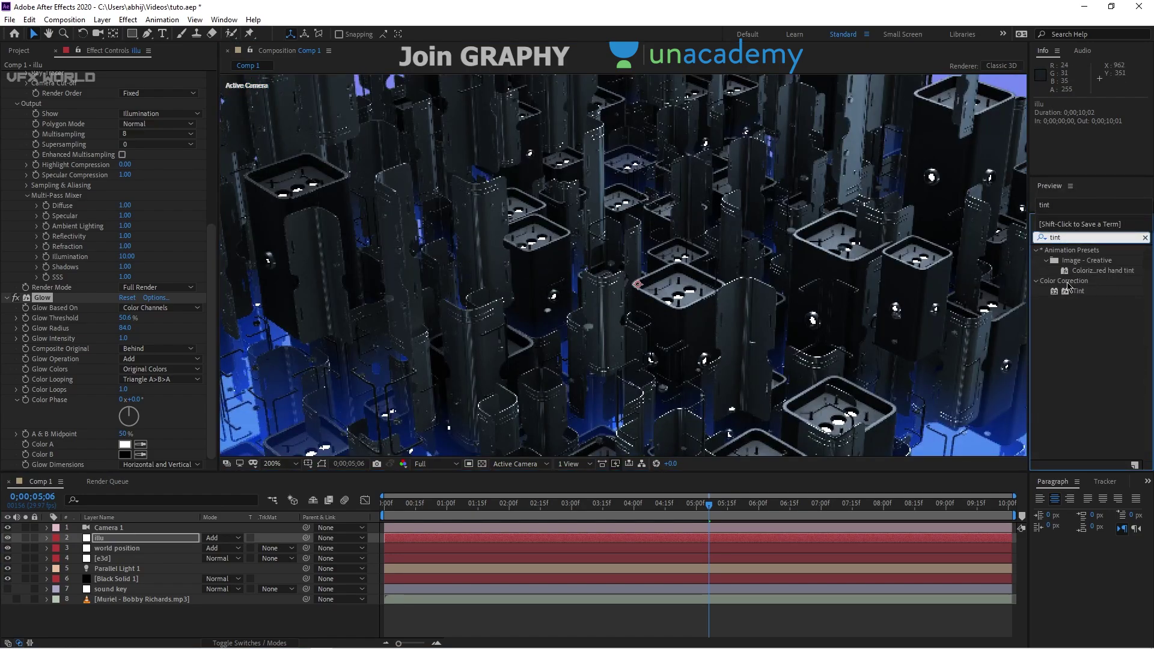
drag(1068, 288, 119, 426)
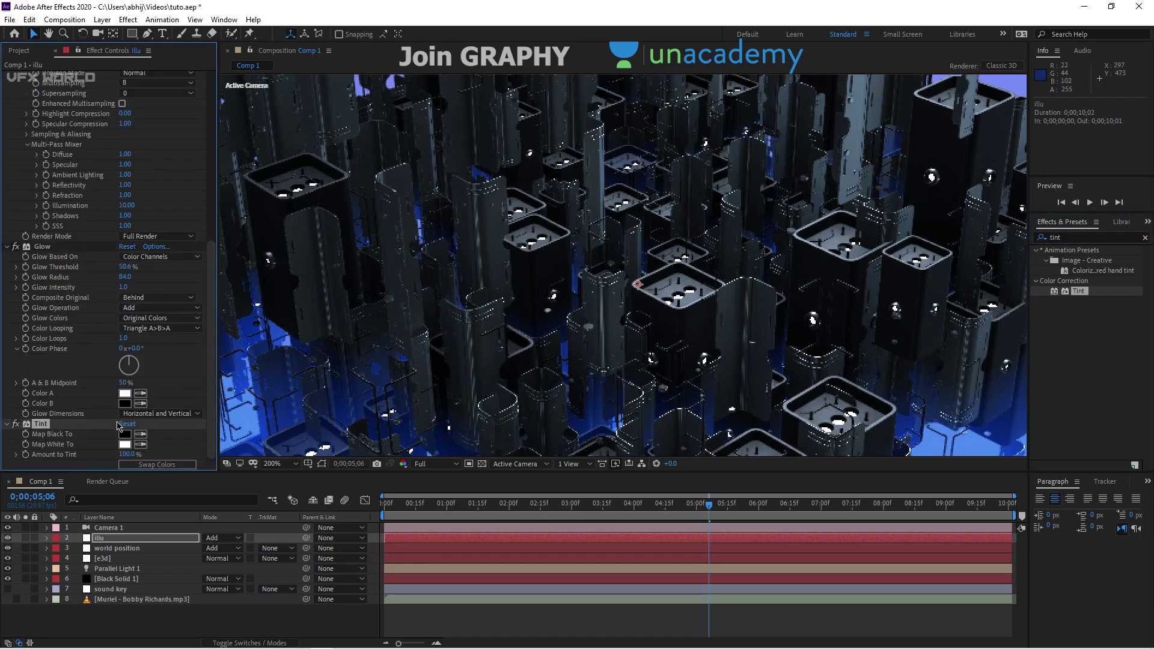
click(125, 444)
text(FF0000)
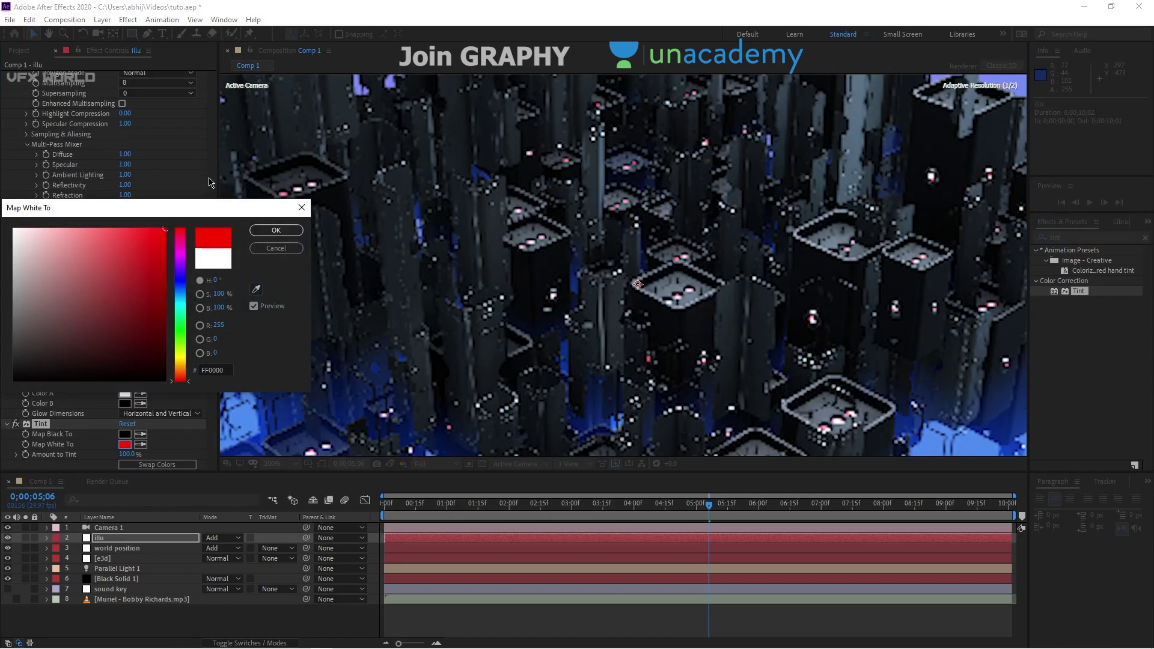
click(186, 310)
drag(188, 329, 191, 295)
click(276, 230)
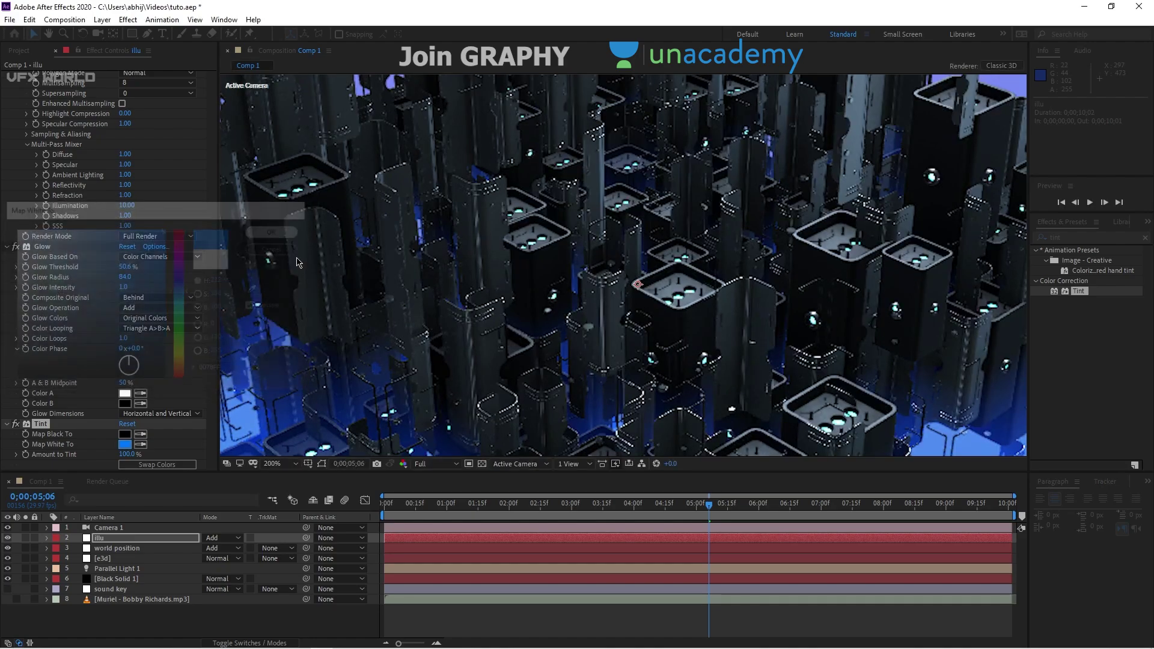
scroll(457, 298, up, 1)
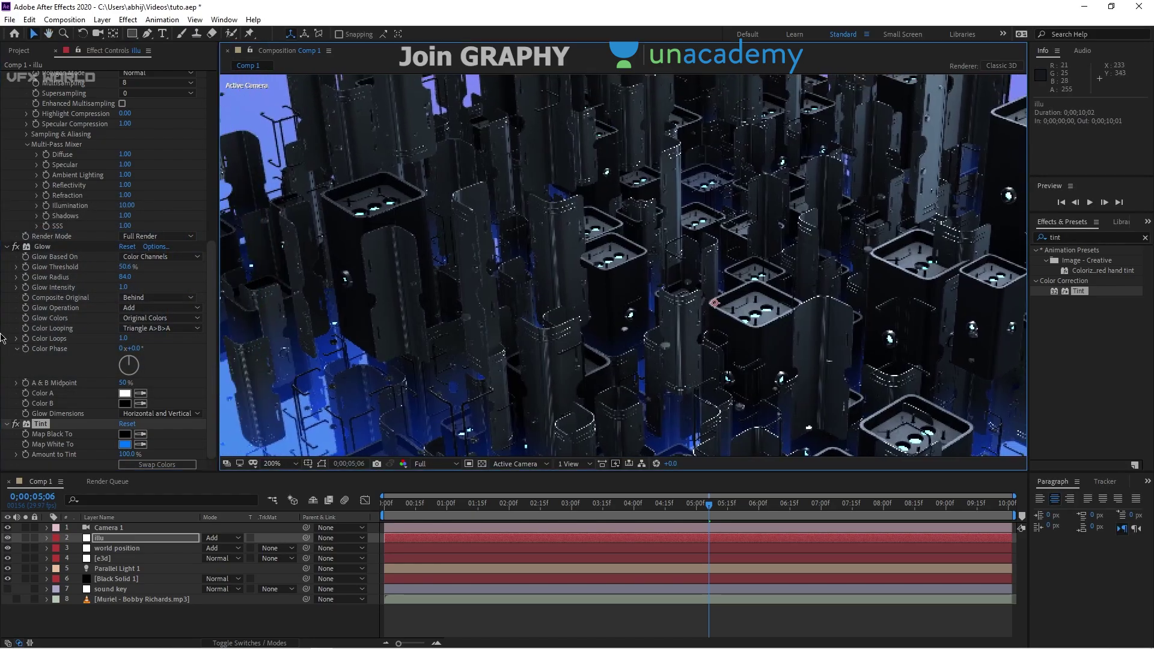
Step: Collapse the illu layer's effects, duplicate its Glow effect and set the copy's radius to 135
click(8, 424)
click(7, 288)
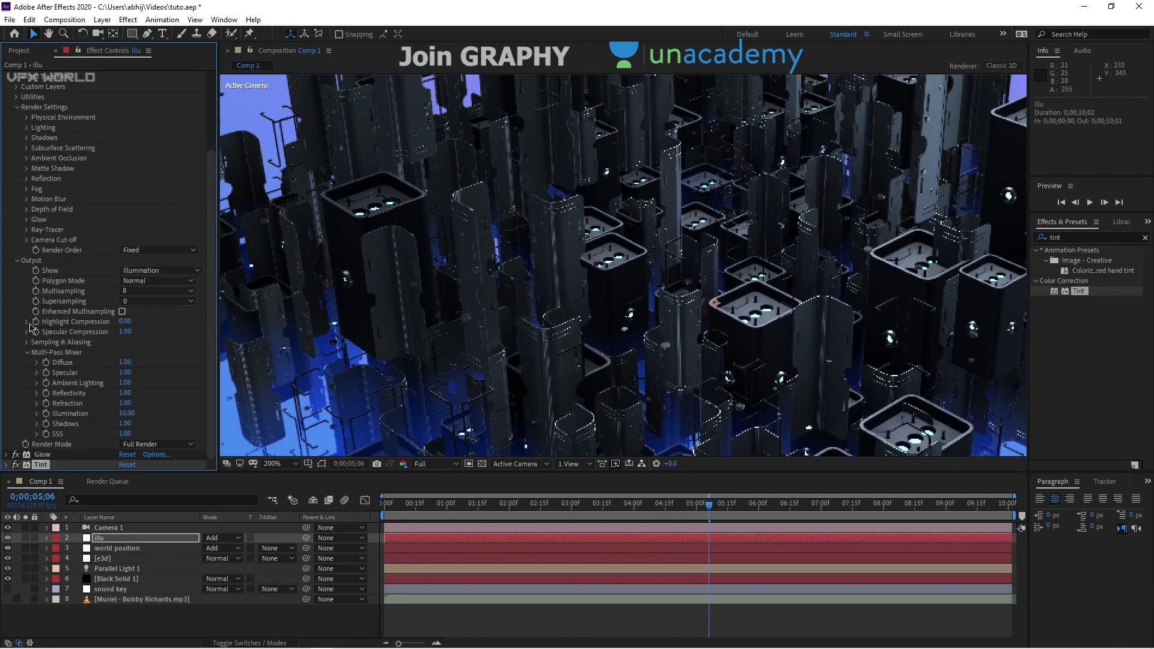
scroll(12, 129, up, 3)
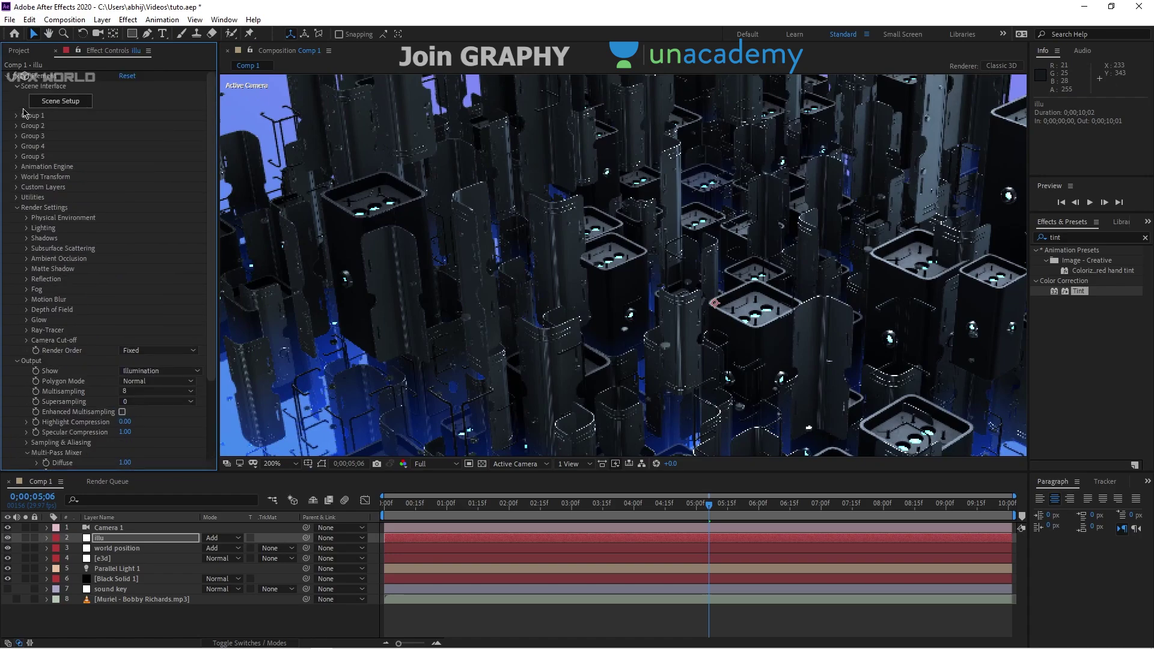
click(8, 77)
key(comma)
click(50, 87)
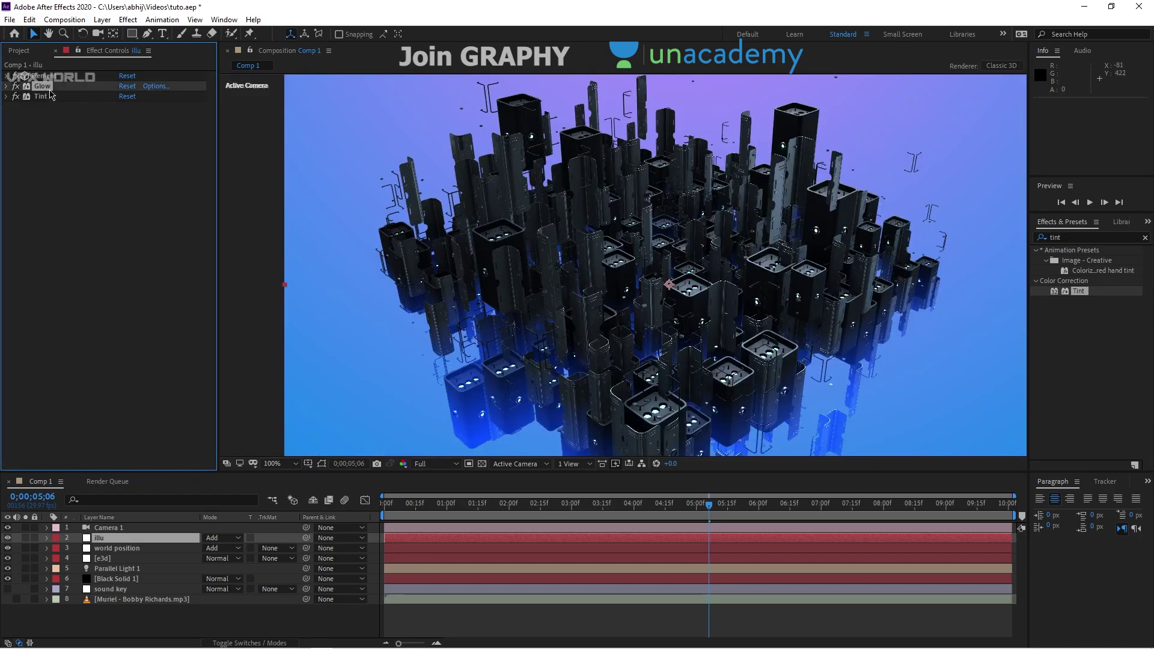
key(ctrl+d)
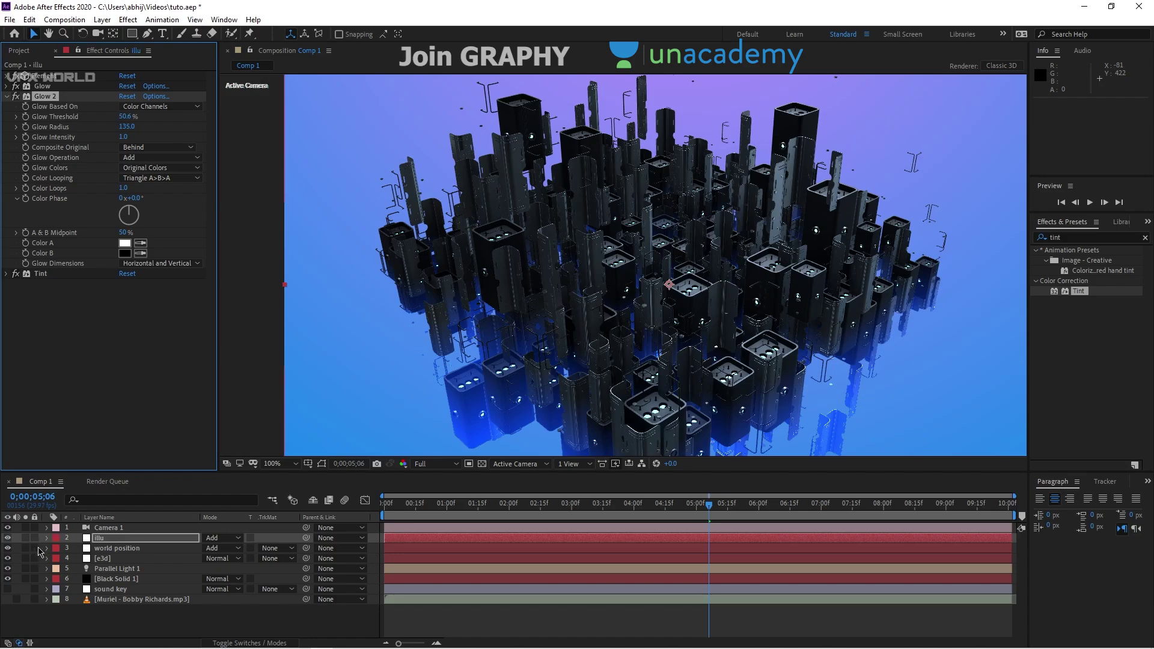
Step: Place Tint above both Glow effects on the illu layer and orbit the camera around the grid
click(26, 538)
scroll(663, 273, up, 4)
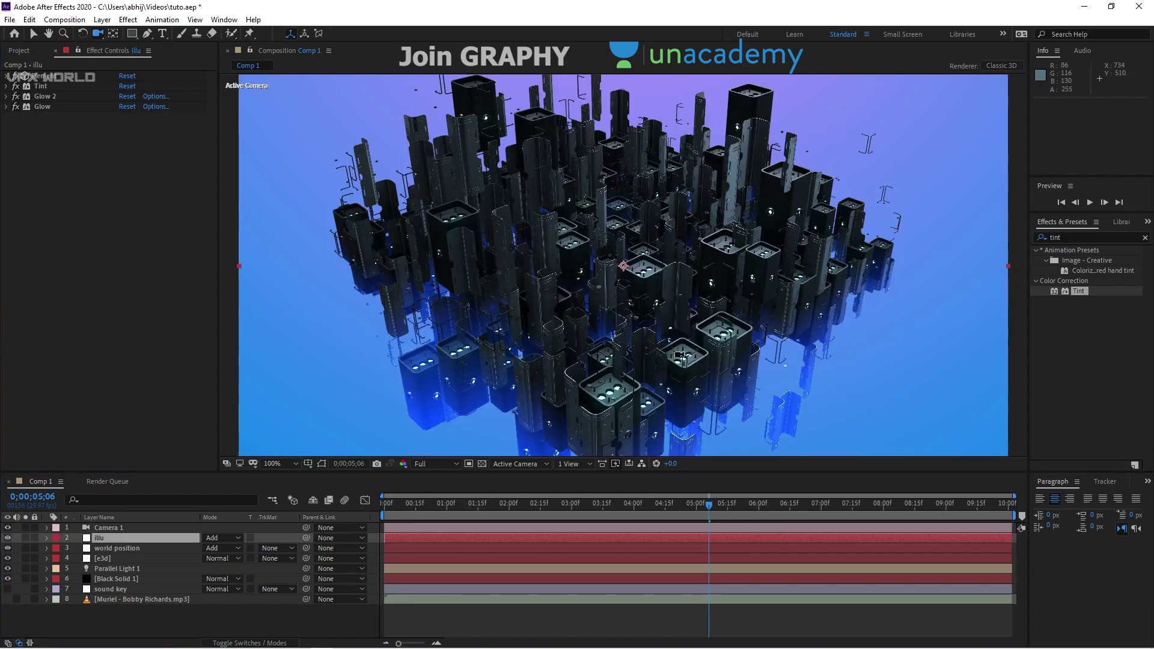
drag(644, 314, 668, 276)
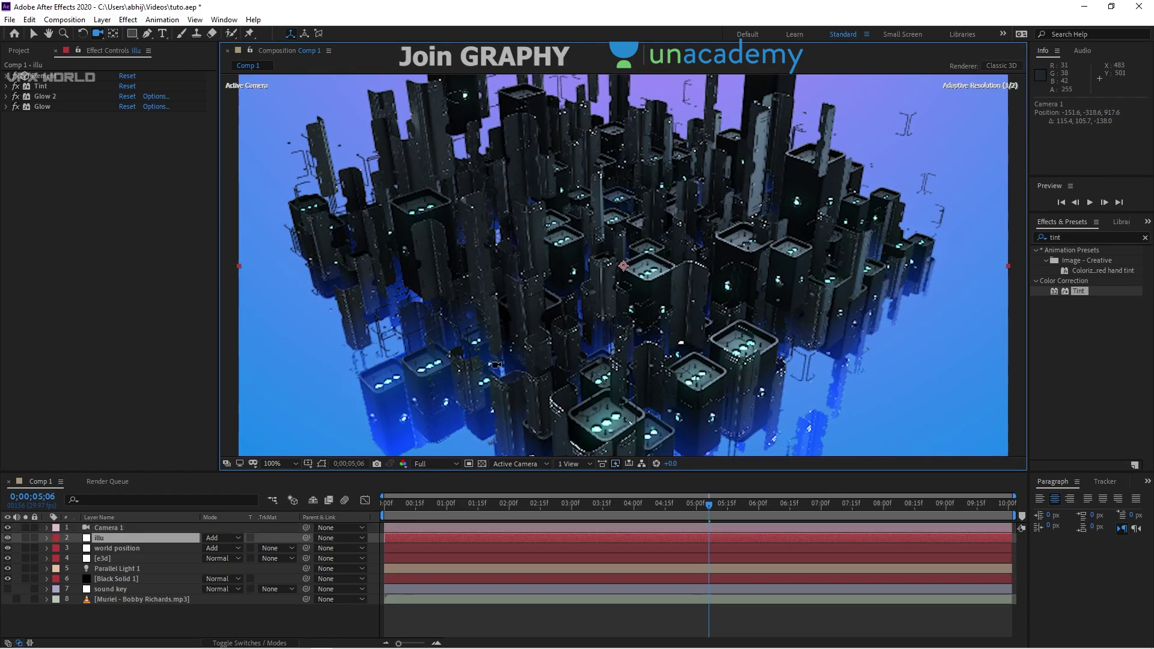
Step: Create an adjustment layer above all other layers and apply the Curves effect to it
right_click(127, 617)
mouse_move(176, 490)
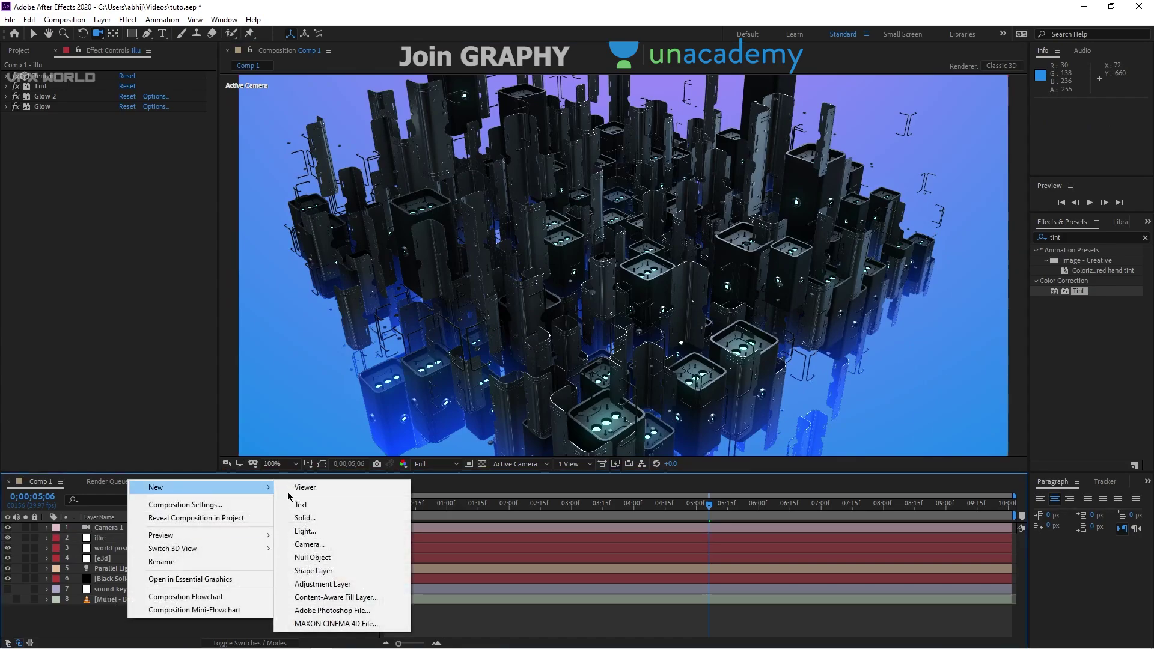
click(322, 583)
right_click(93, 74)
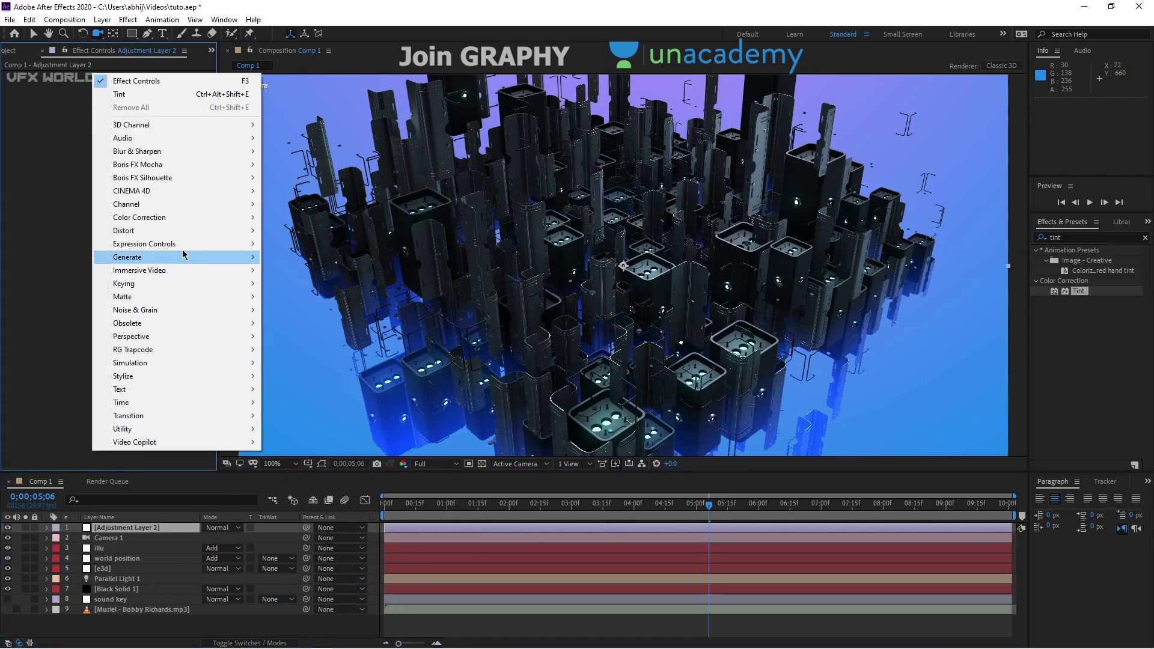
mouse_move(194, 224)
click(290, 429)
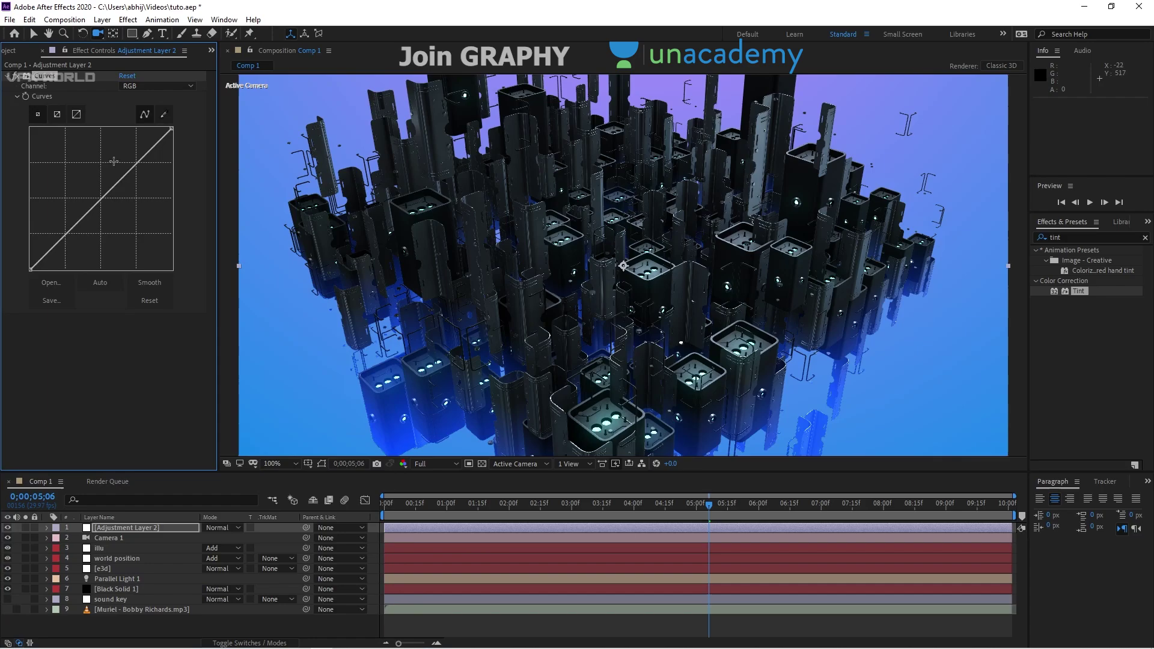
Step: Shape a gentle contrast S-curve on the RGB channel and raise the blue channel's black point in Curves
drag(54, 245, 61, 244)
drag(101, 204, 116, 183)
click(157, 86)
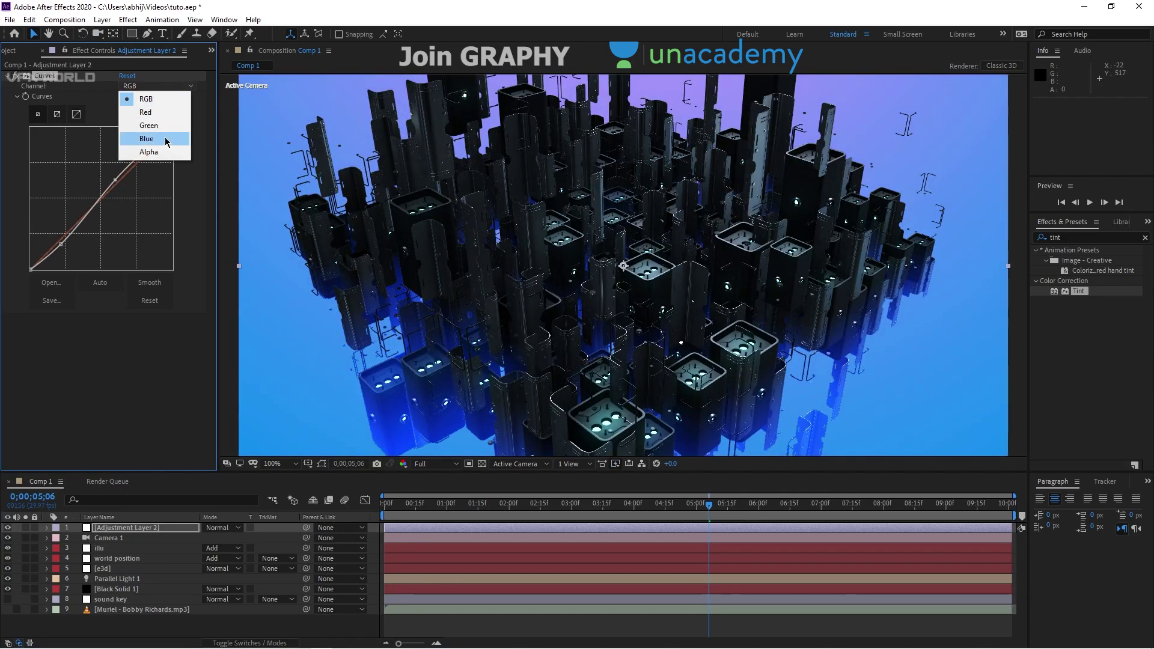
click(158, 139)
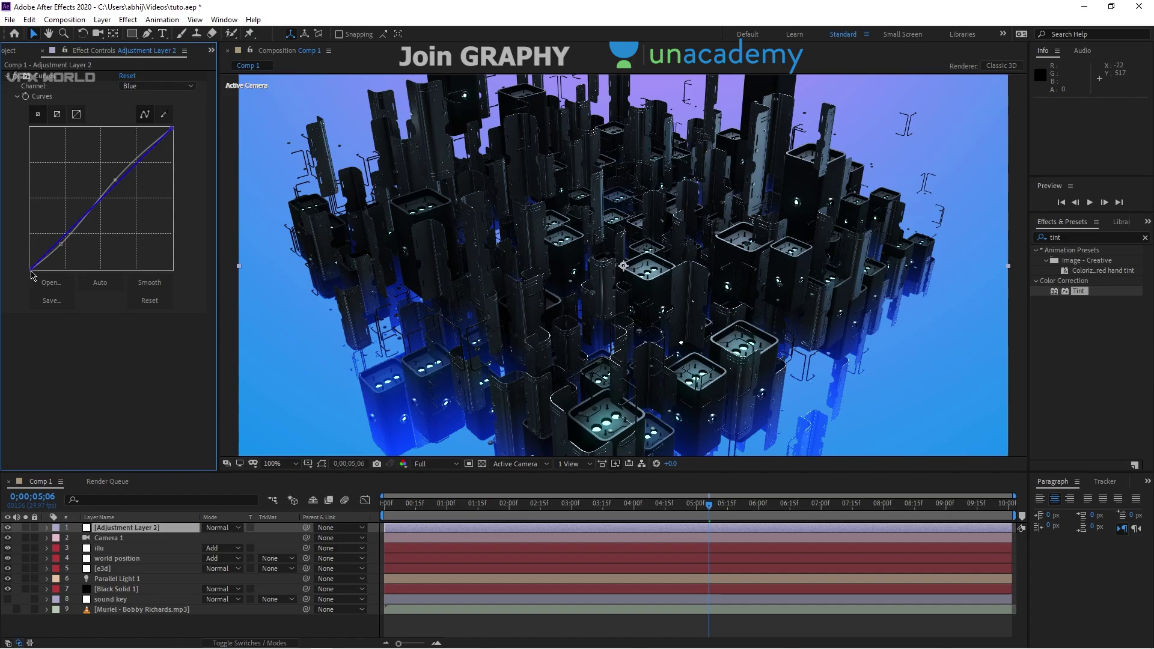
drag(30, 268, 18, 257)
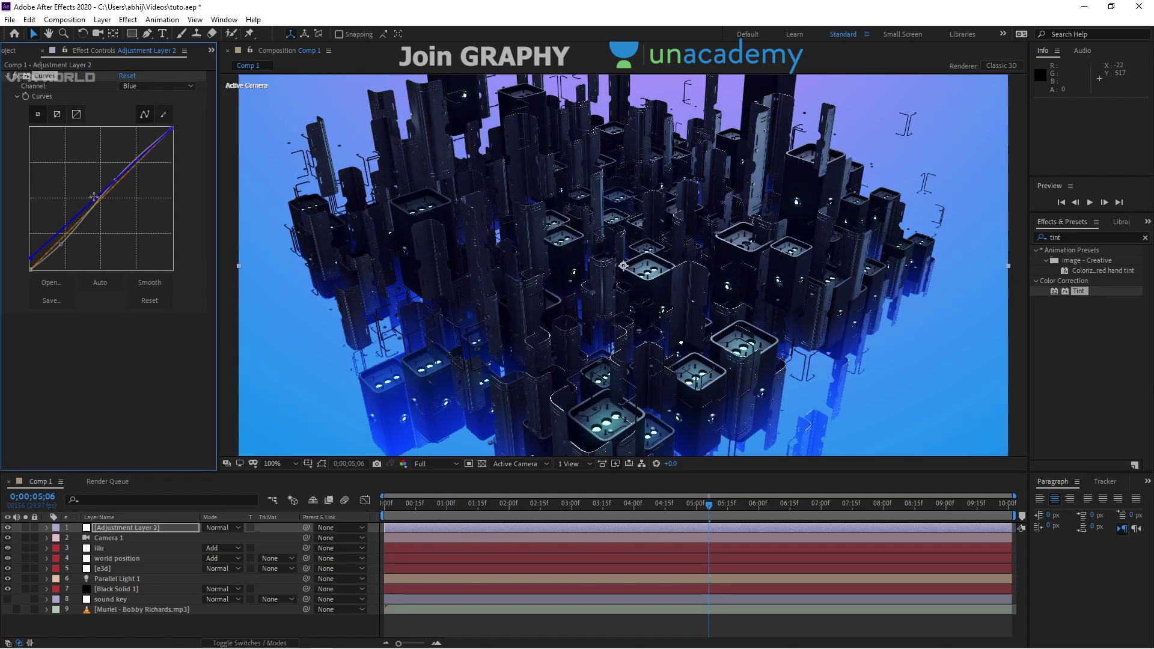
Step: Slightly adjust the red channel's curve and the green channel's midtones on the adjustment layer
click(168, 86)
click(147, 109)
click(162, 90)
click(144, 126)
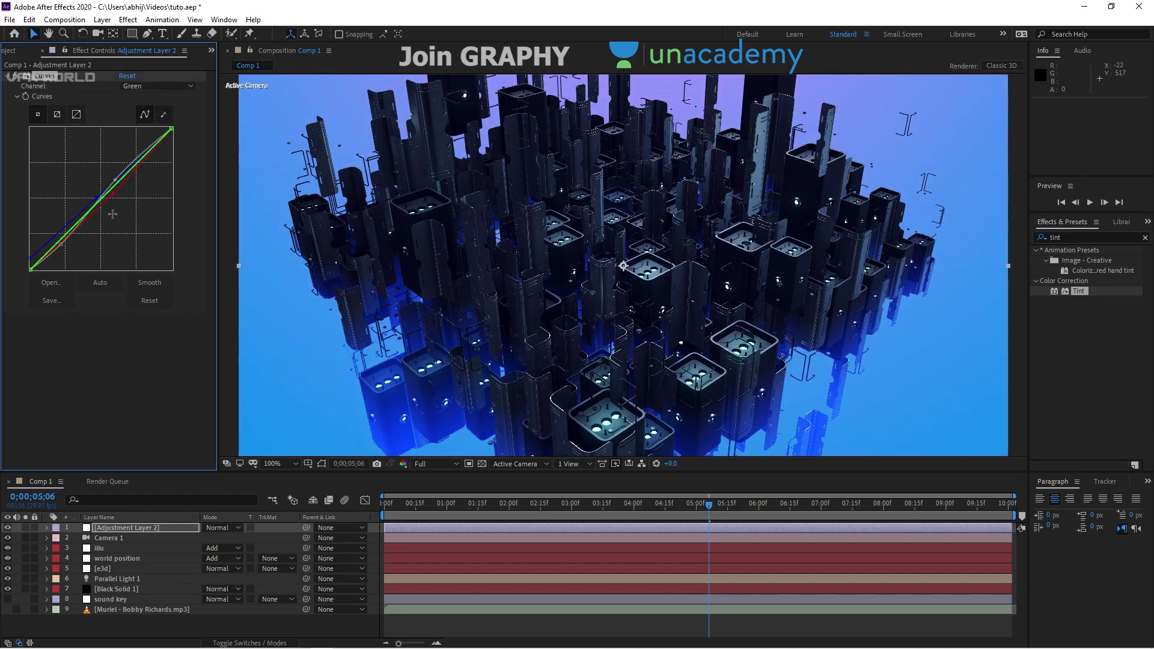
mouse_move(101, 201)
mouse_down()
mouse_move(108, 207)
mouse_move(98, 202)
mouse_up()
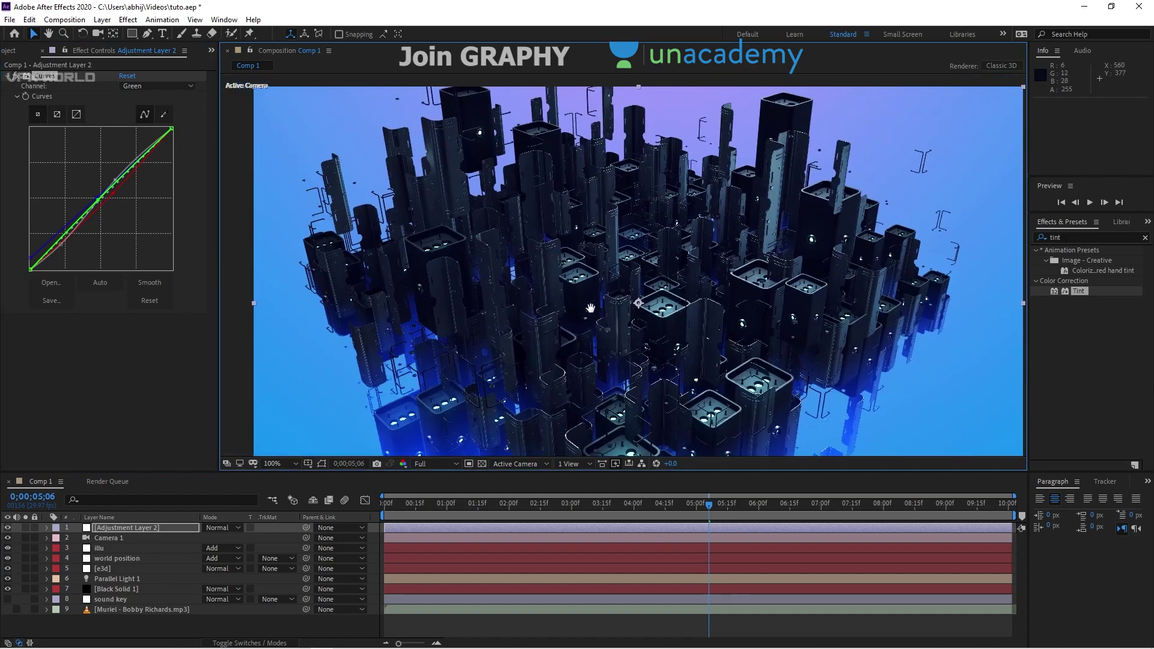
Step: Turn on Depth of Field in Camera 1's camera options and check the grid up close
drag(575, 271, 563, 287)
key(v)
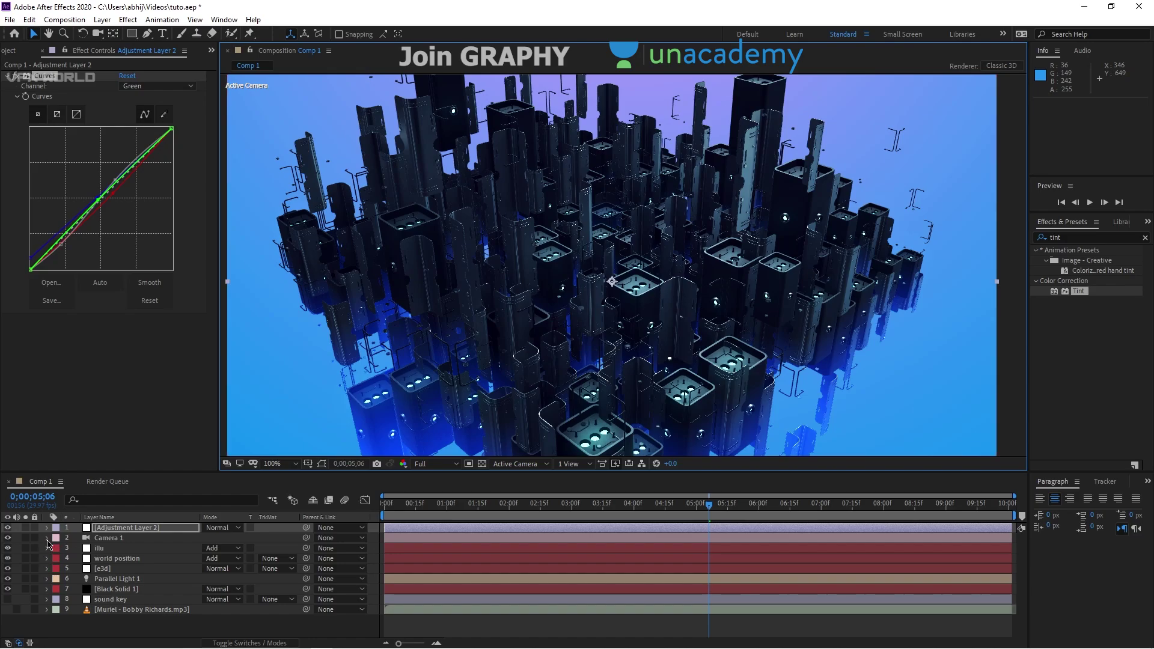
click(47, 538)
click(58, 559)
scroll(57, 566, down, 2)
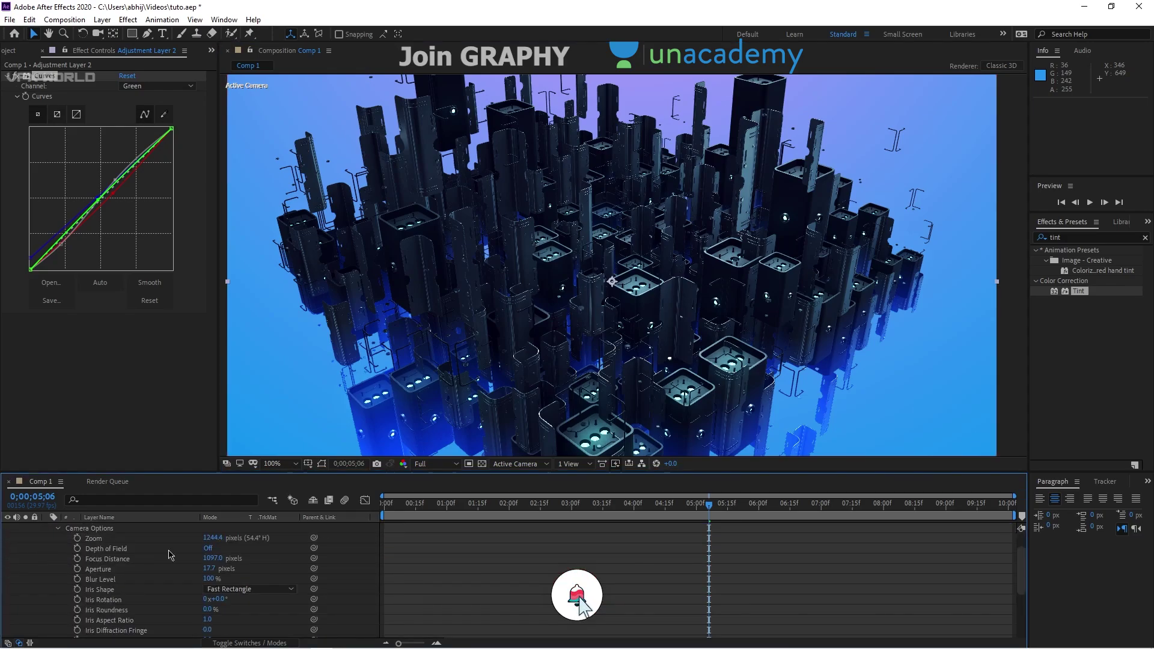
click(212, 548)
click(212, 549)
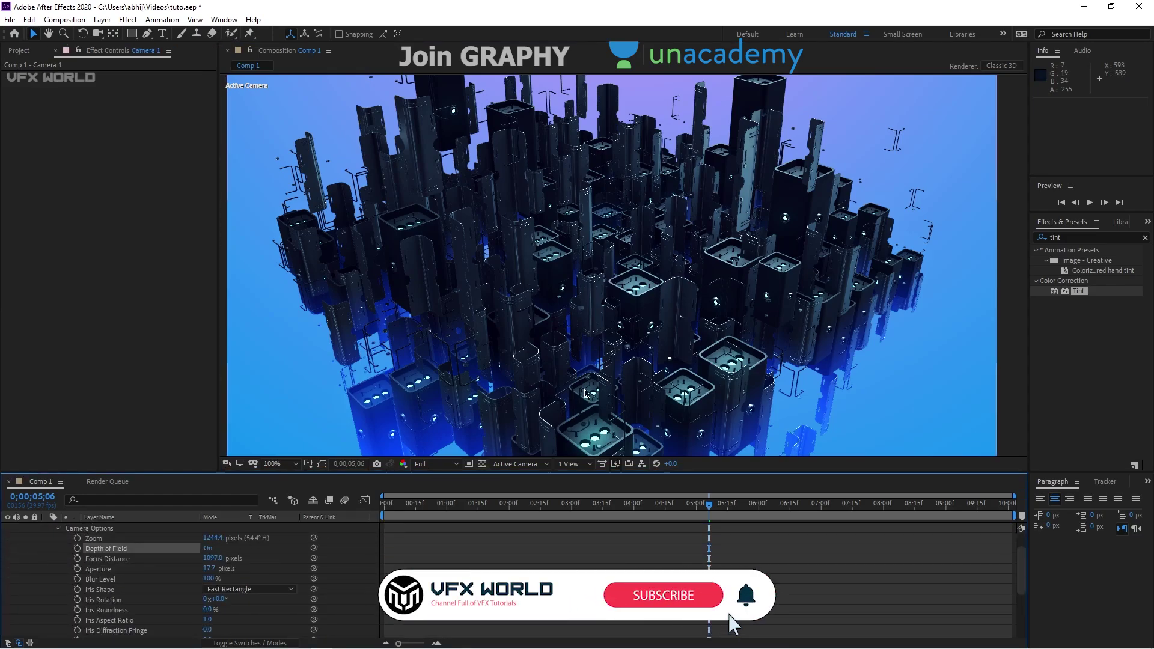
scroll(692, 302, up, 2)
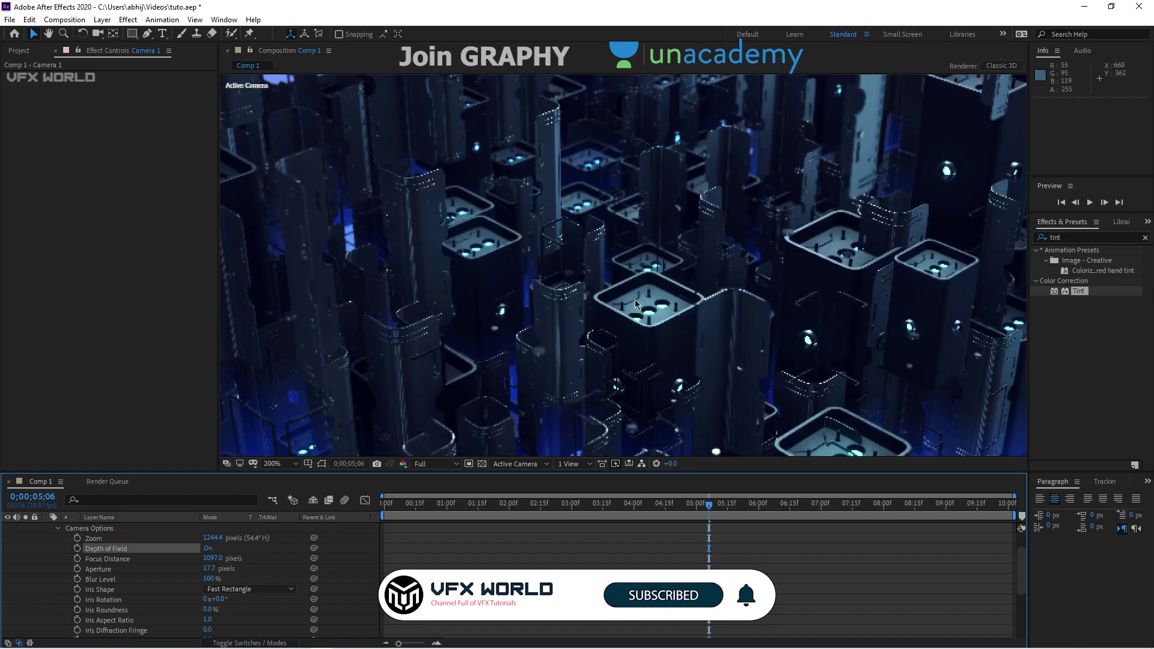
scroll(636, 303, down, 2)
scroll(635, 304, up, 2)
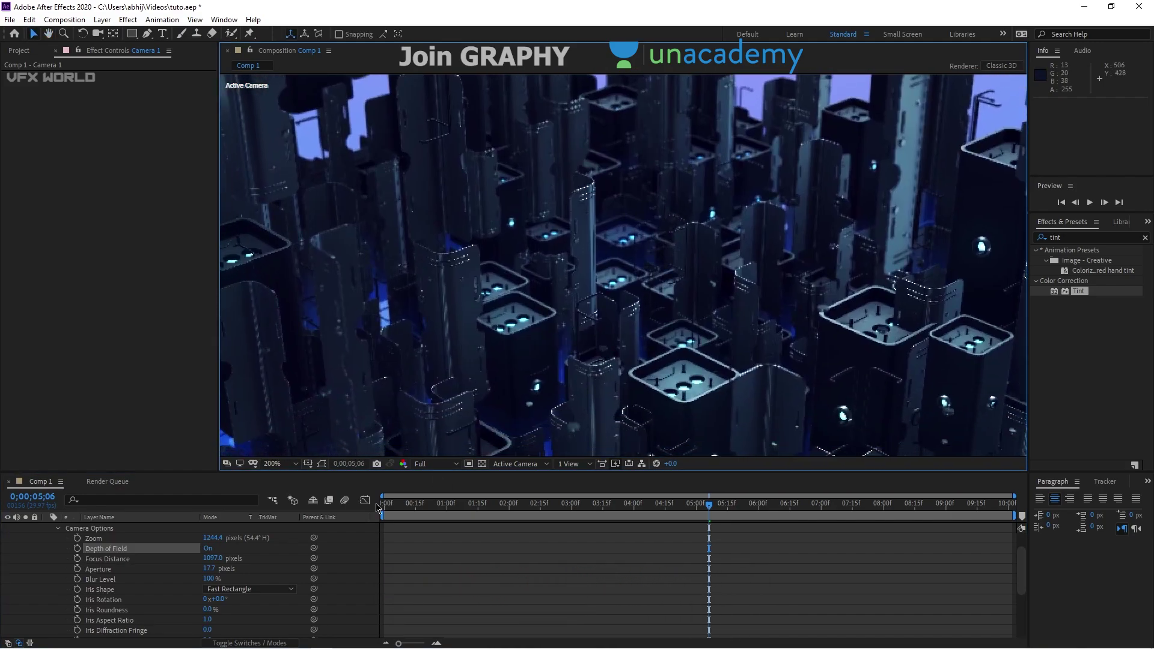
Step: Raise Camera 1's aperture to 243.7 pixels and inspect the blur on the grid
drag(209, 569, 231, 568)
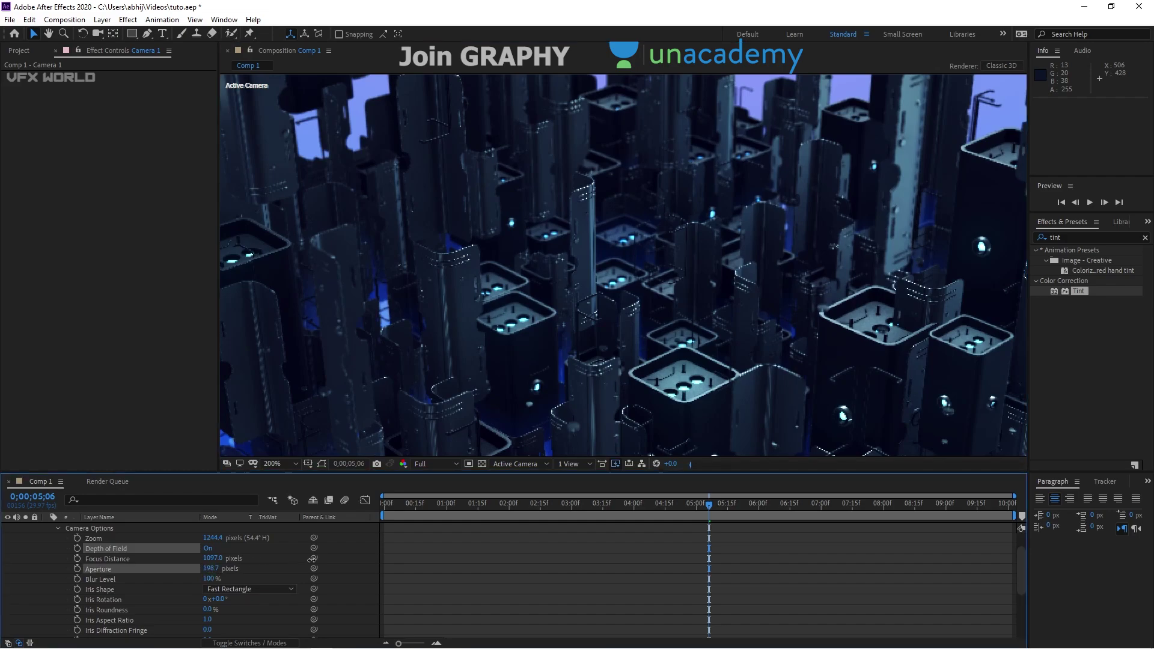
drag(312, 558, 336, 558)
scroll(603, 389, down, 2)
scroll(603, 388, up, 2)
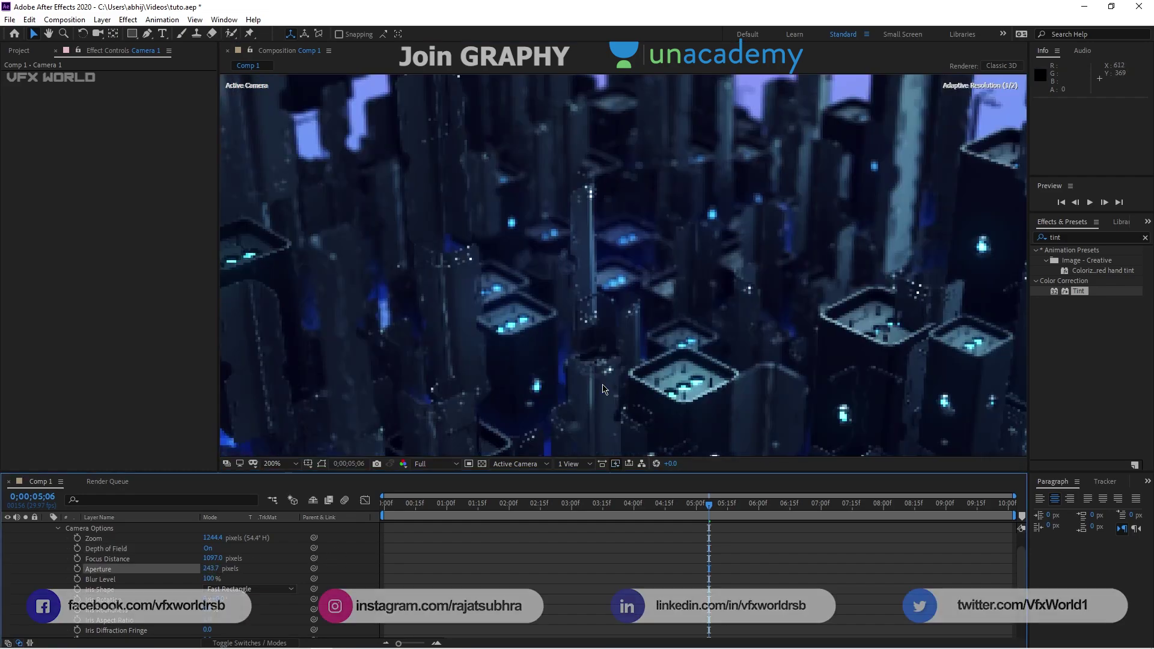
scroll(638, 400, down, 1)
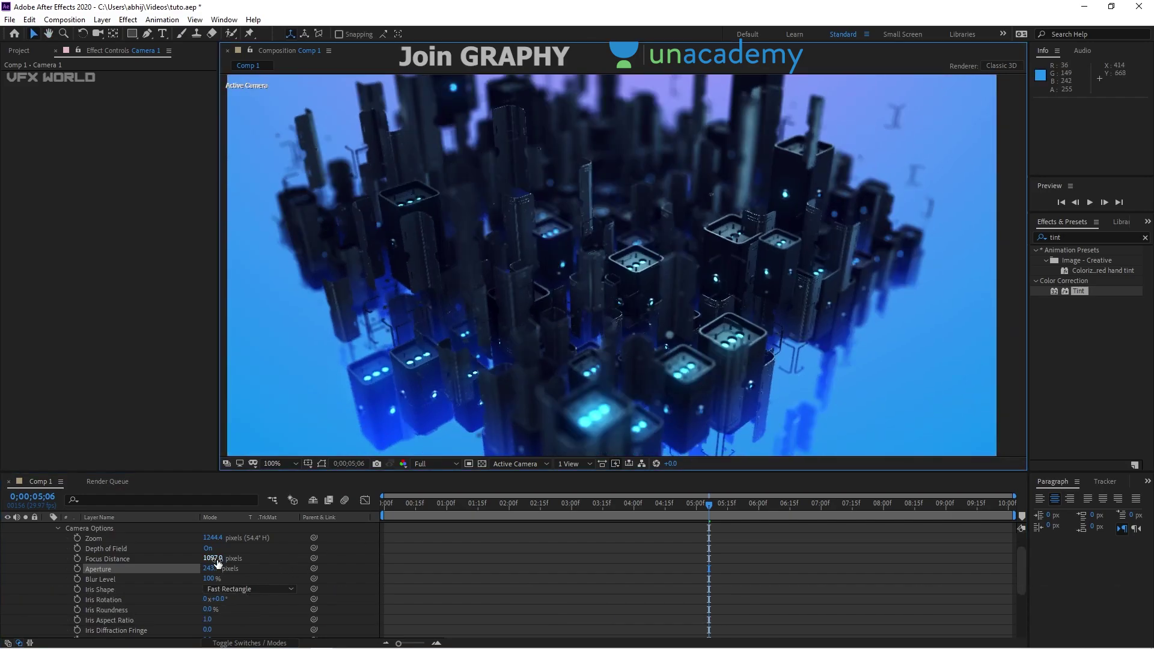
Step: Set Camera 1's focus distance to 1156 pixels and its aperture to 200 pixels
drag(218, 562, 246, 559)
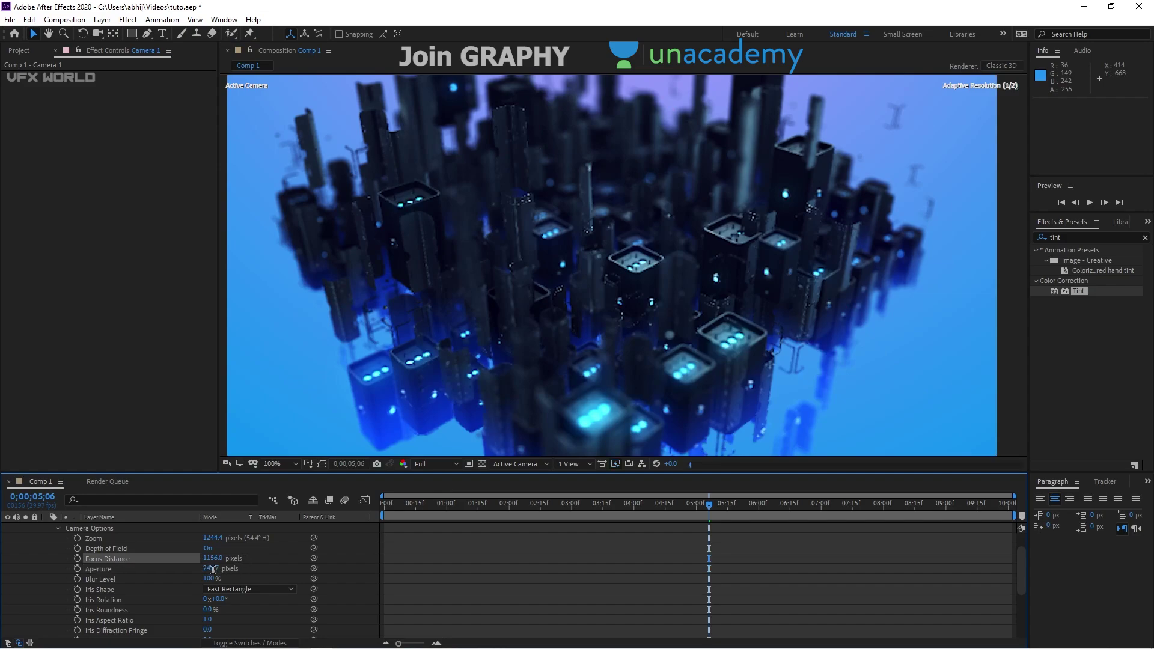
text(200)
key(Return)
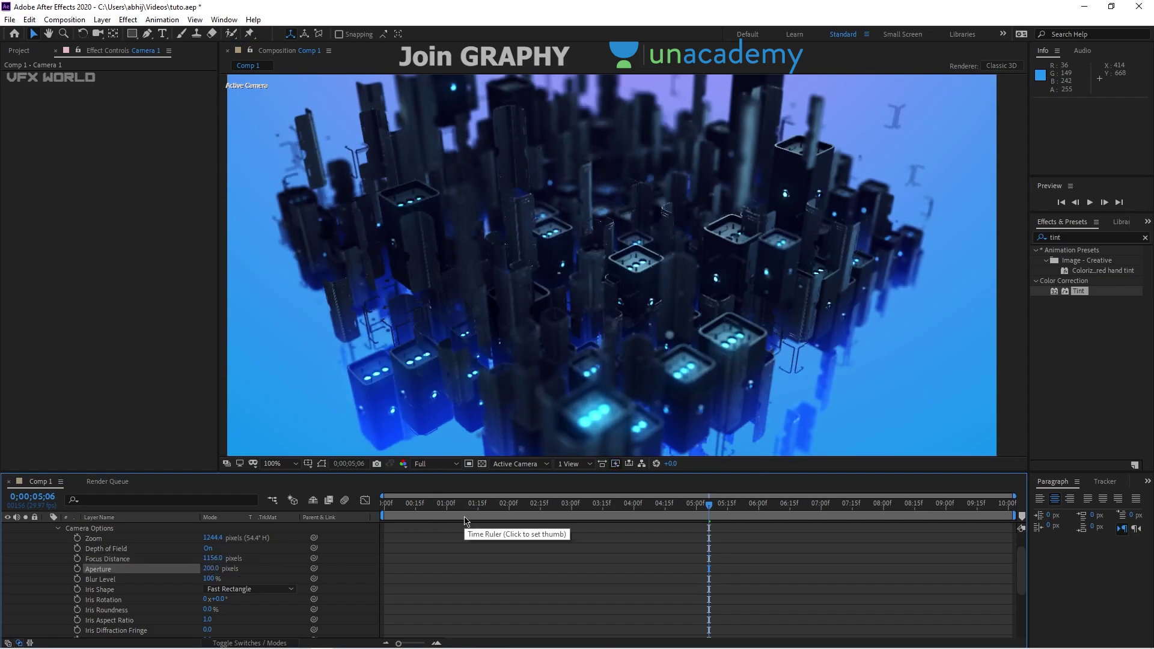
Step: Enable motion blur for the composition and for the illu, world position and e3d layers
click(273, 464)
click(283, 263)
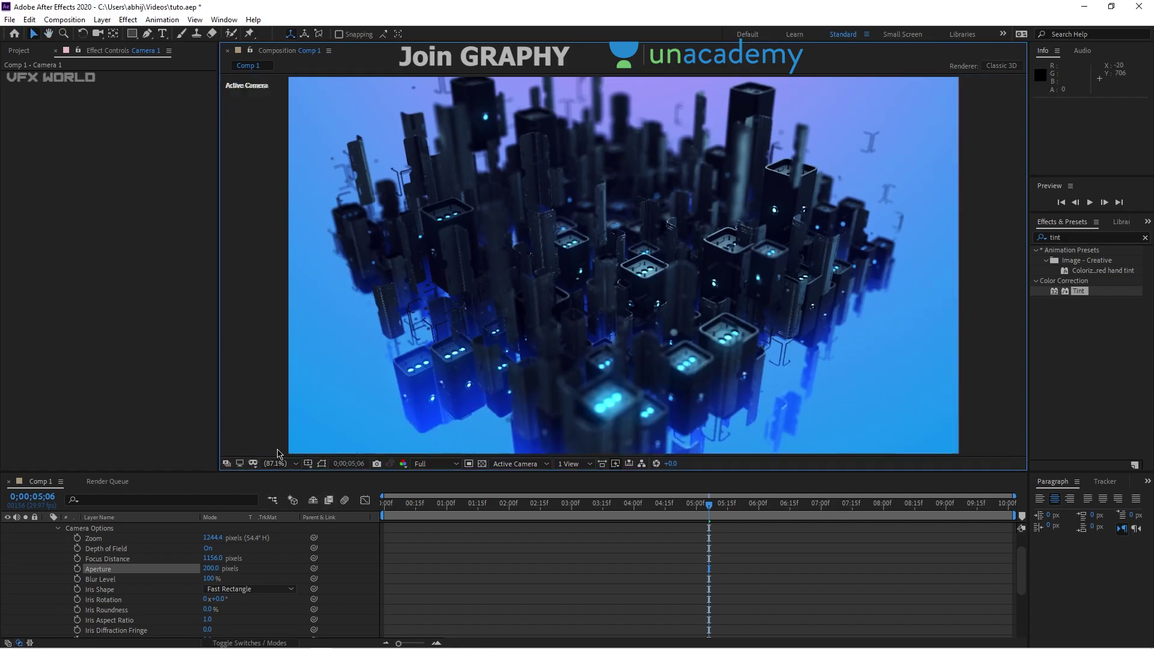
scroll(246, 556, up, 1)
click(348, 505)
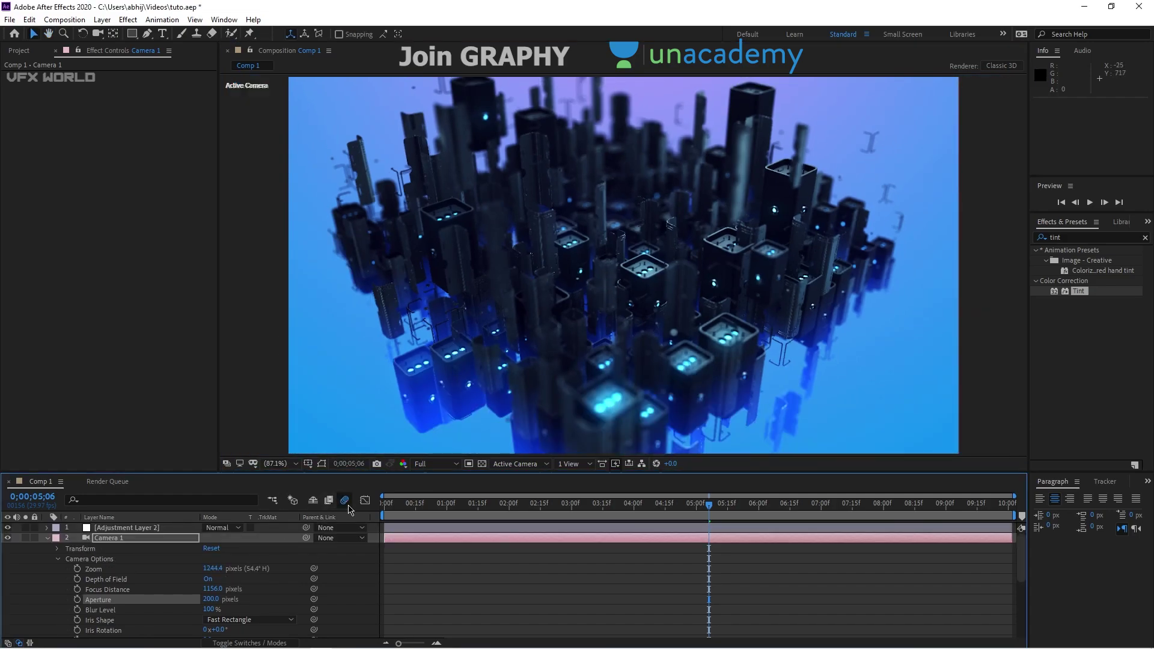
click(47, 539)
click(235, 642)
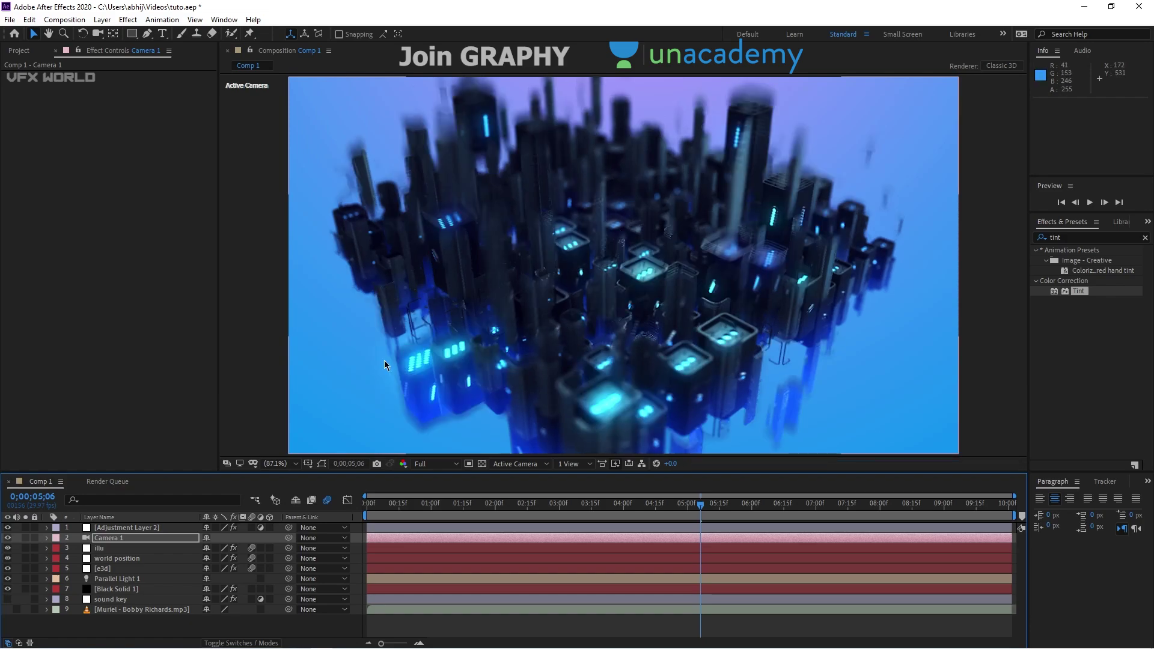
Step: Turn off the composition-wide motion blur, keeping the layer switches on, and inspect the grid up close
click(323, 507)
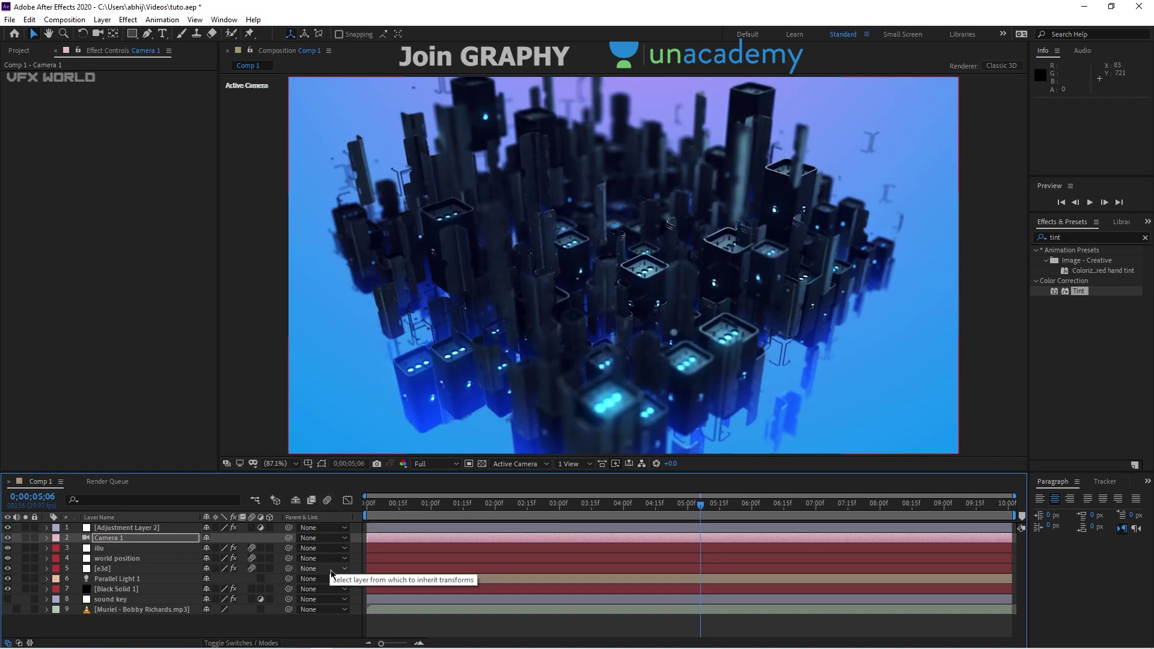
scroll(533, 335, up, 1)
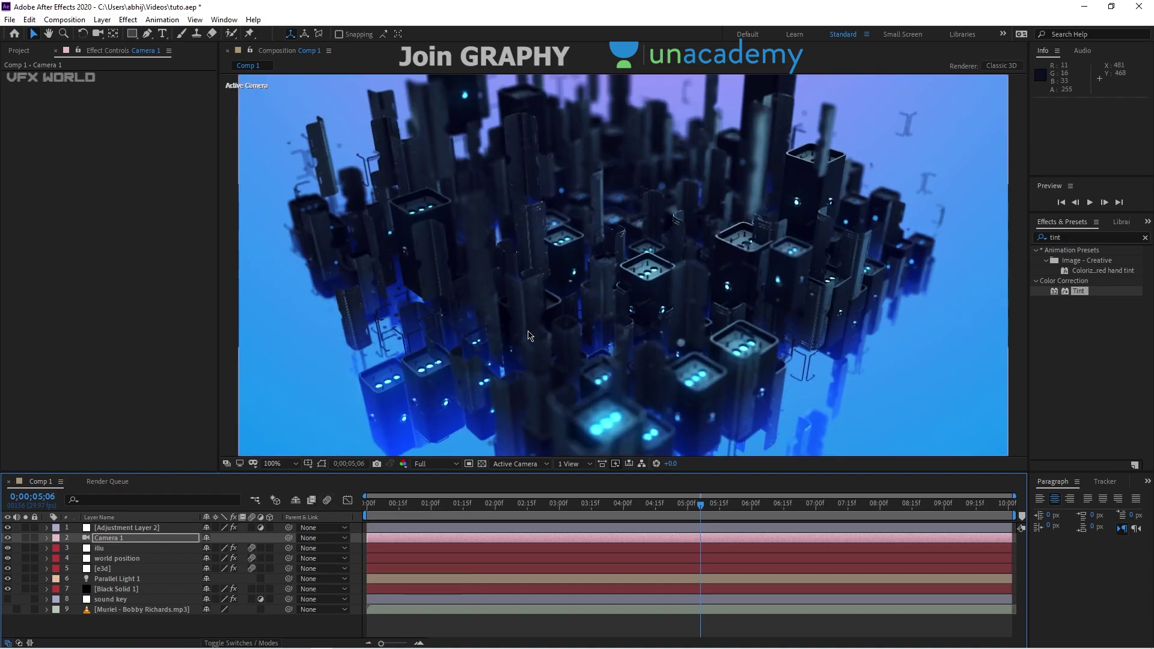
scroll(529, 336, up, 1)
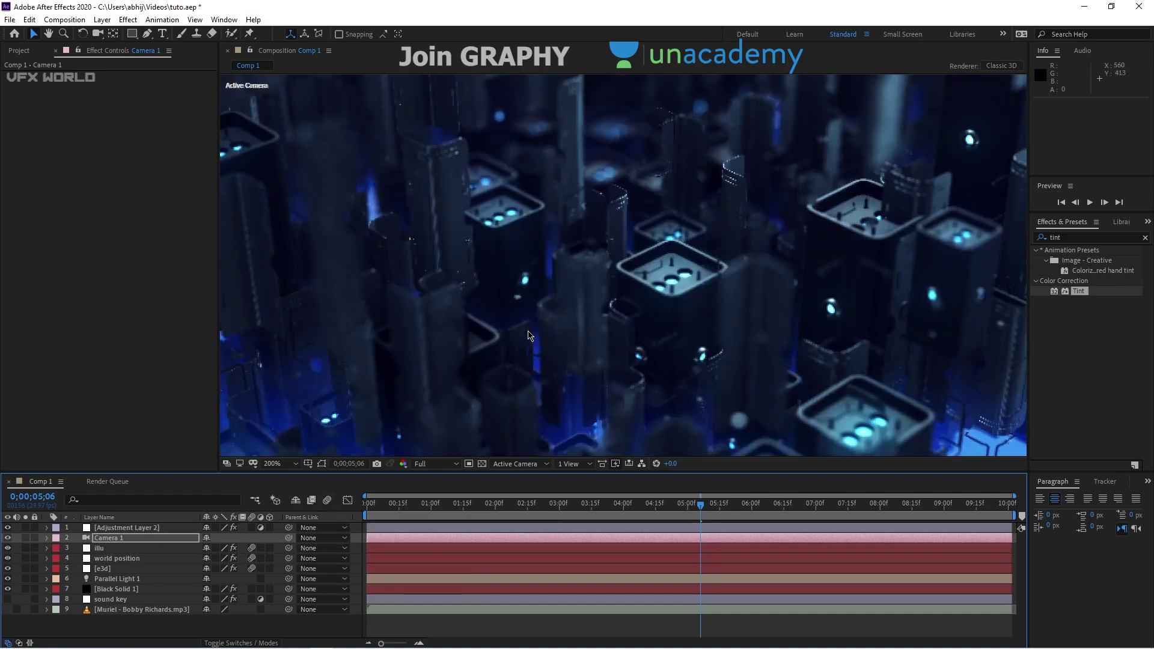